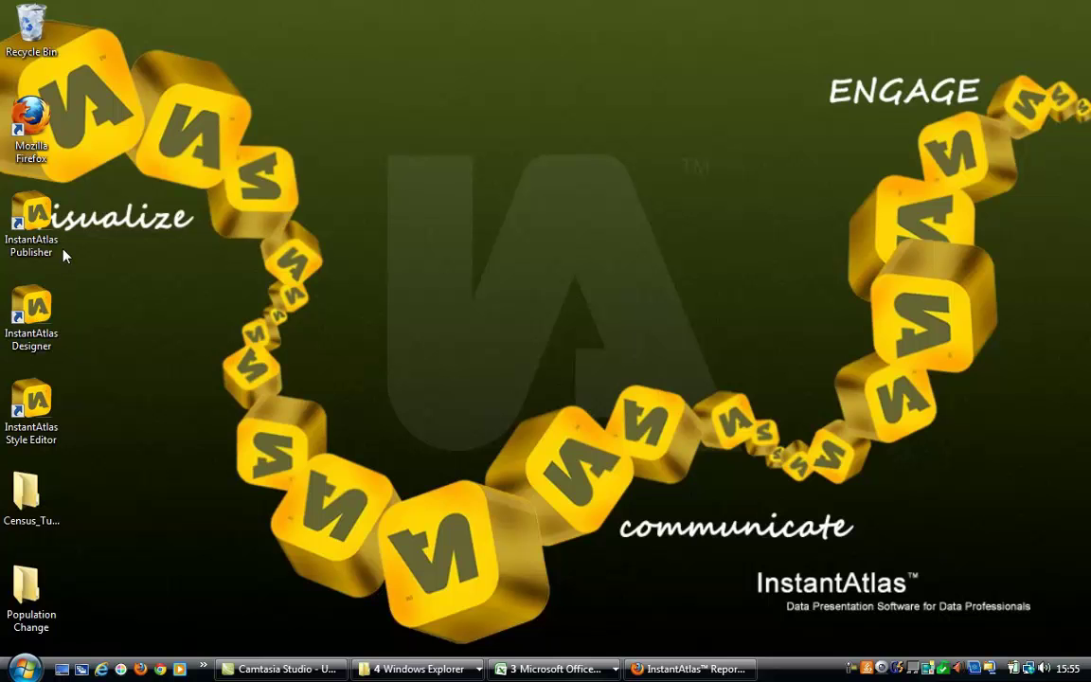
Launch the Report Publisher and start a Single Map (Flash Edition) report published in English.
double_click(33, 226)
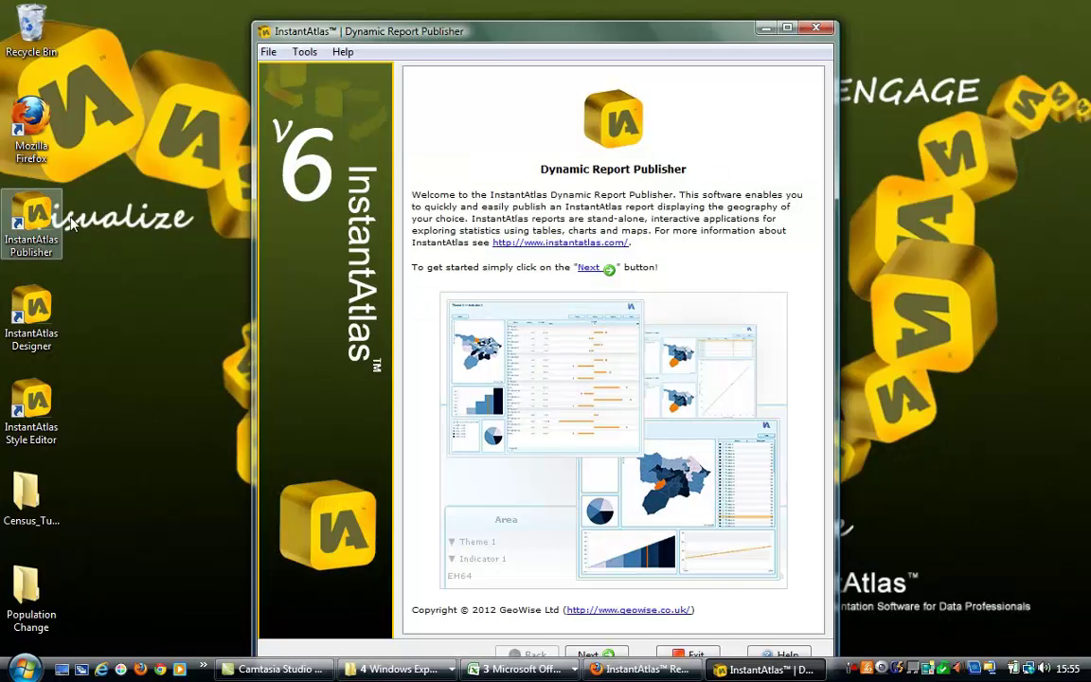
left_click_drag(509, 33, 505, 12)
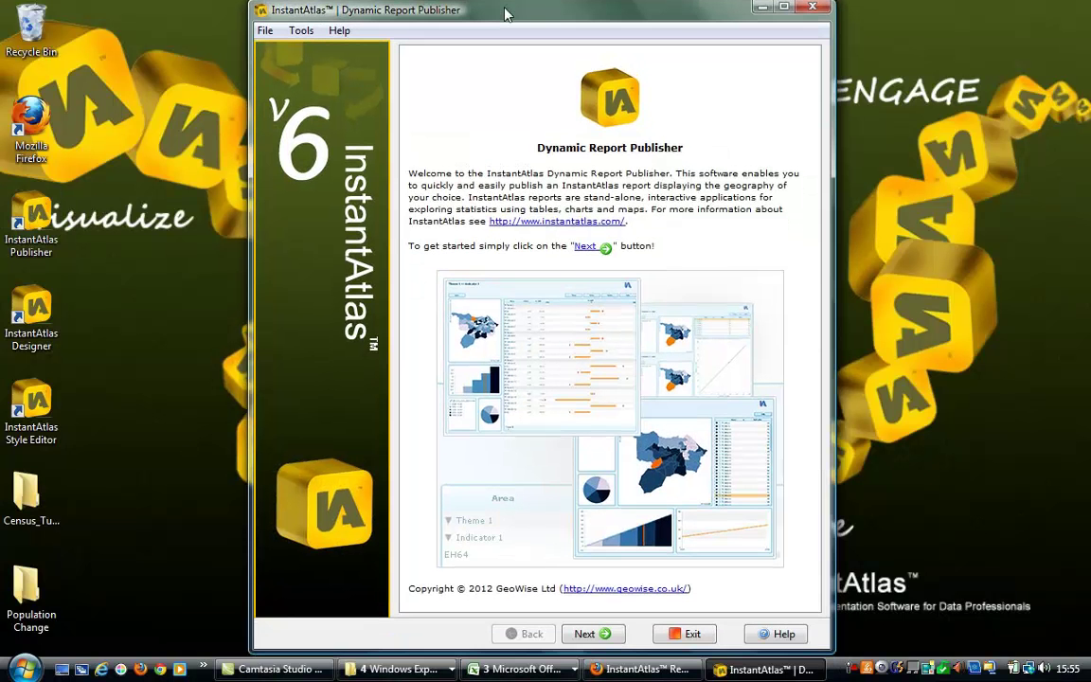
left_click(593, 634)
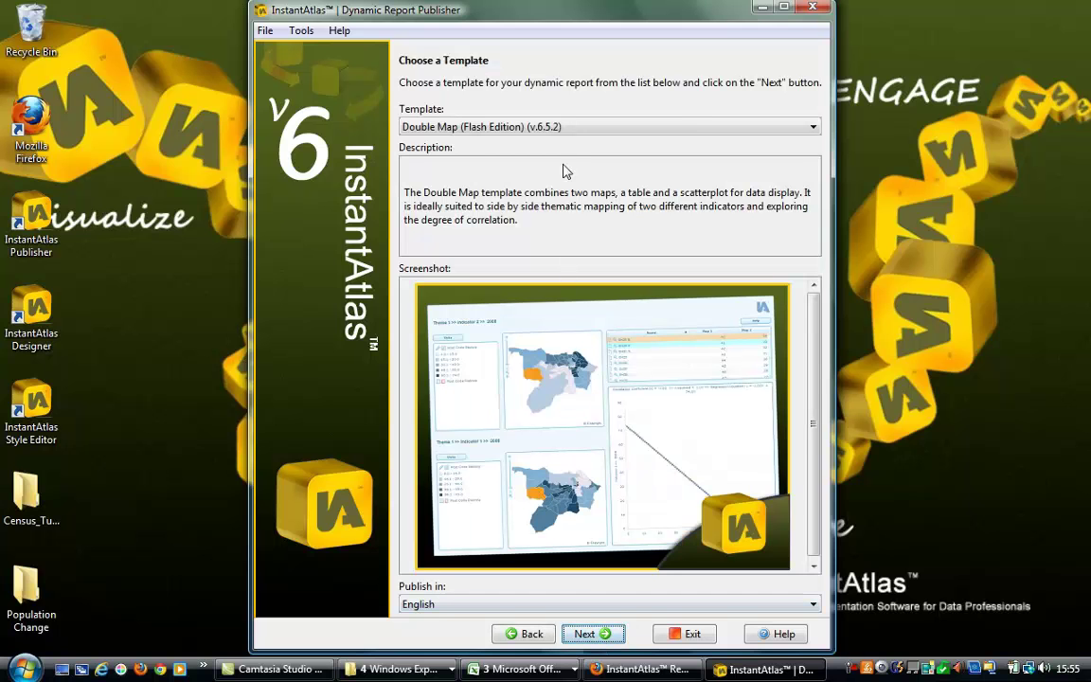
left_click(524, 118)
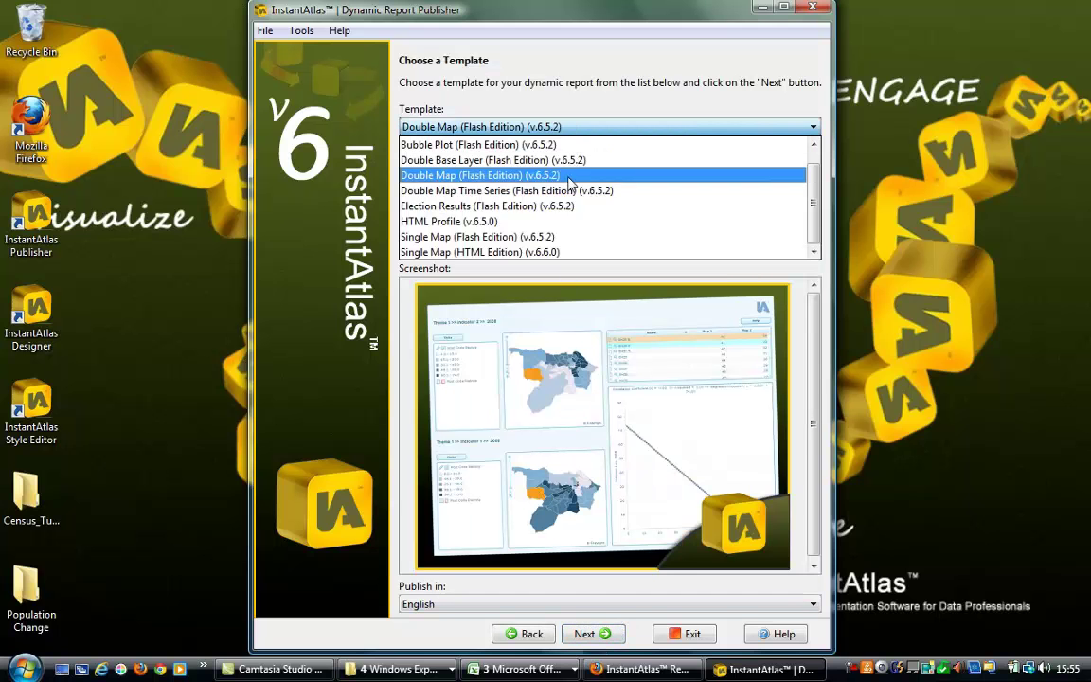
left_click(564, 238)
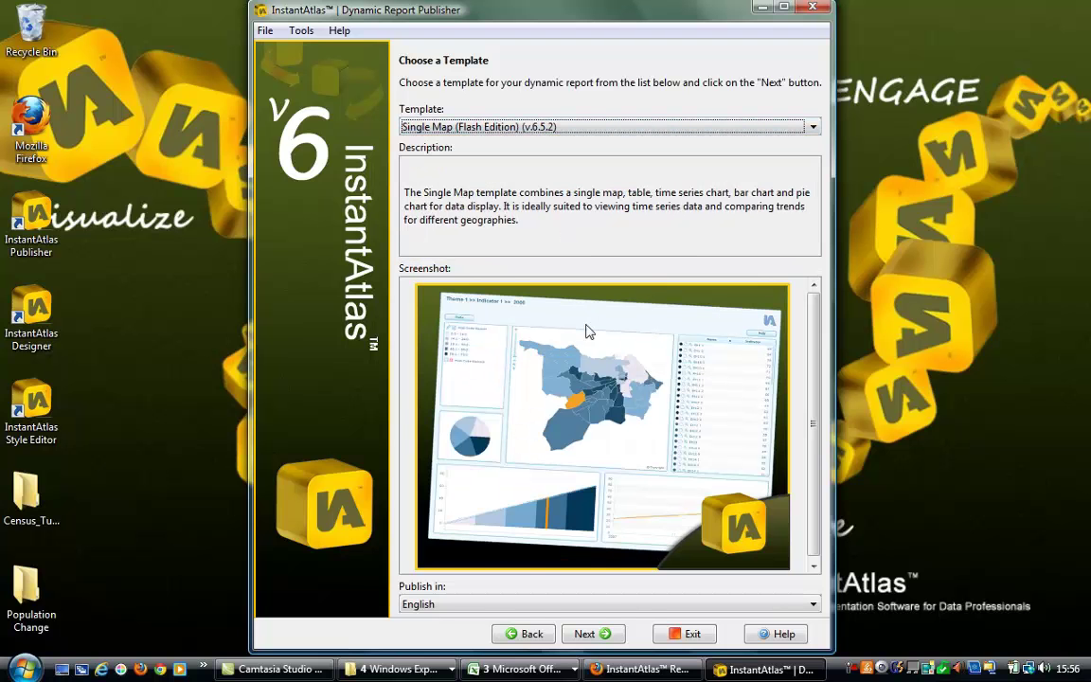
left_click(599, 603)
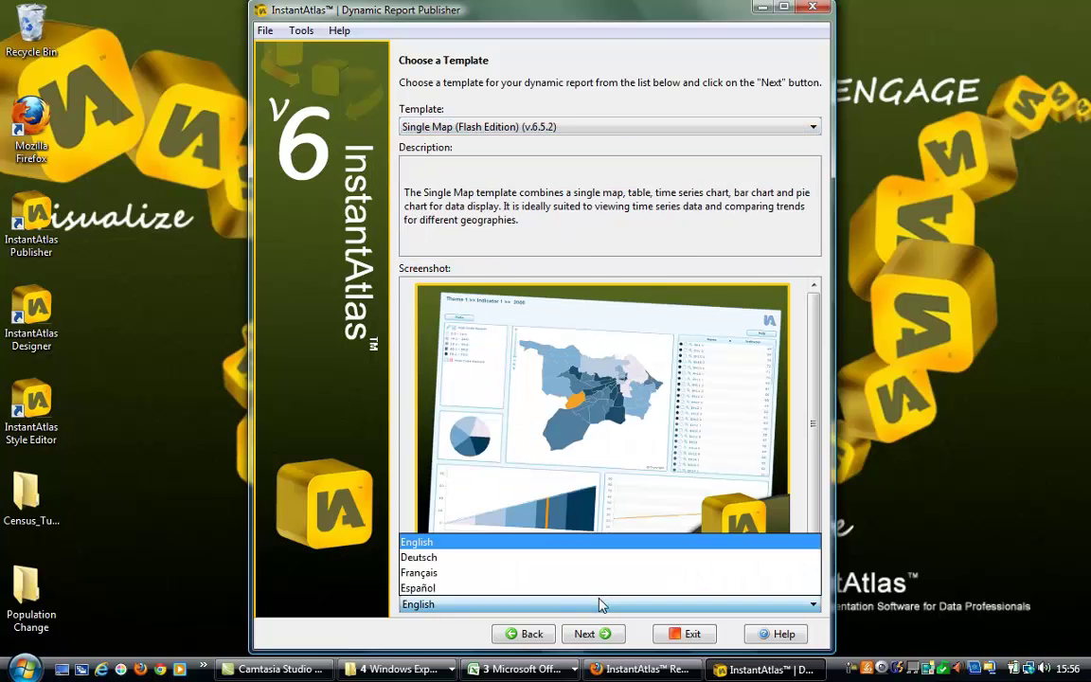
left_click(588, 548)
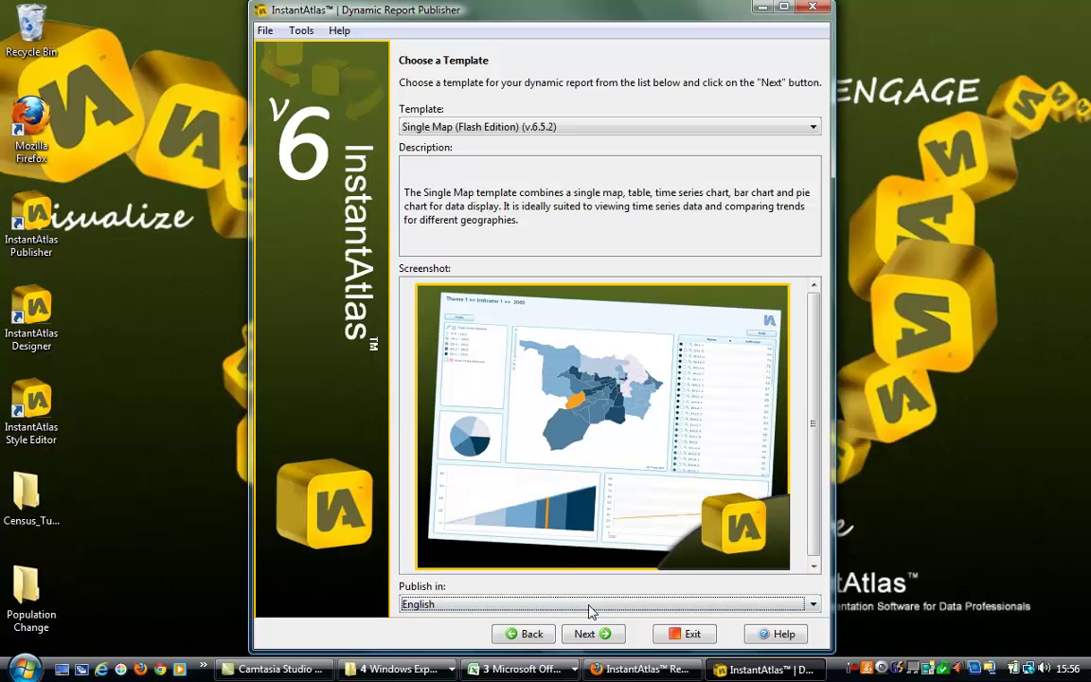
left_click(594, 636)
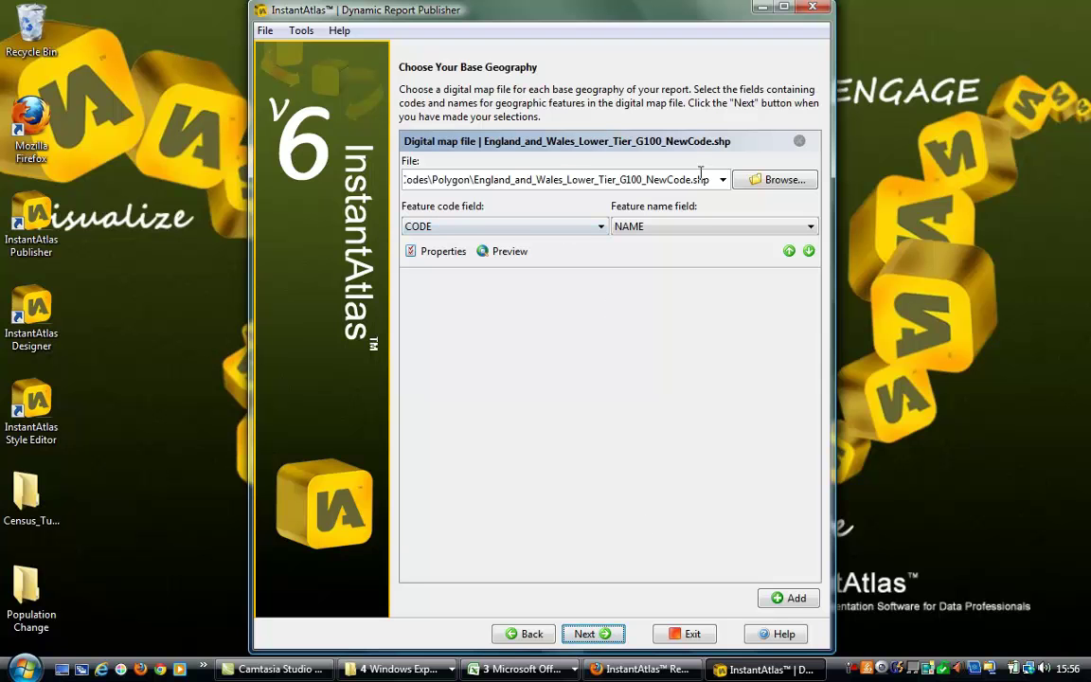
Load England_and_Wales_Lower_Tier_G100_NewCode.shp with NEW_CODE as feature code and NAME as feature name.
left_click(763, 181)
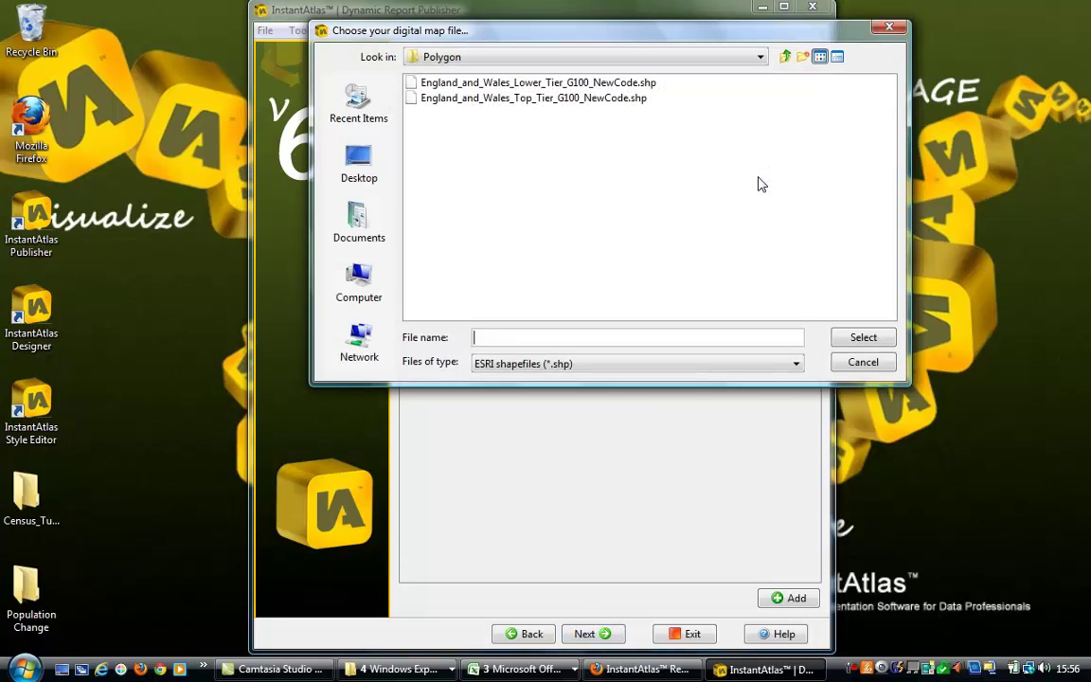
double_click(528, 83)
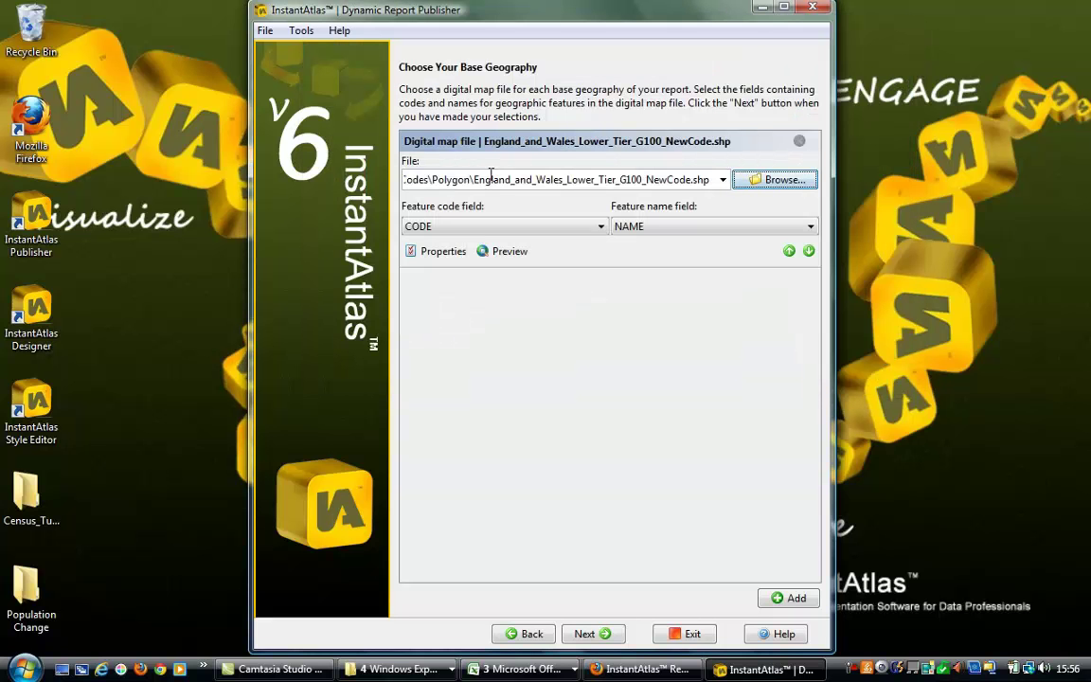
left_click(590, 226)
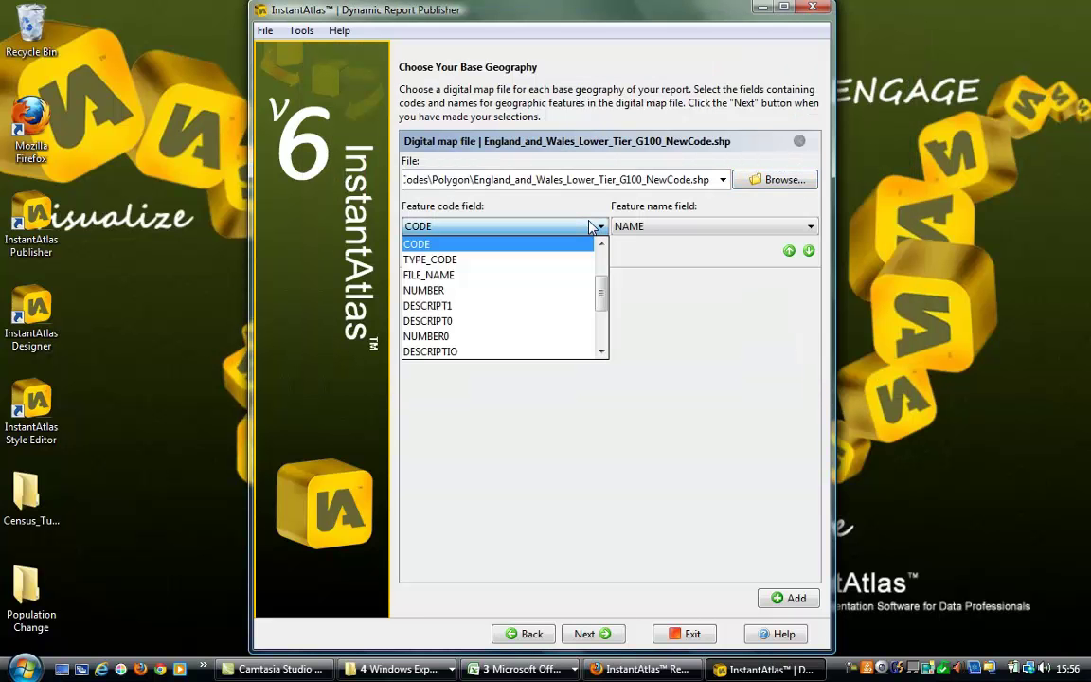
left_click_drag(602, 292, 602, 274)
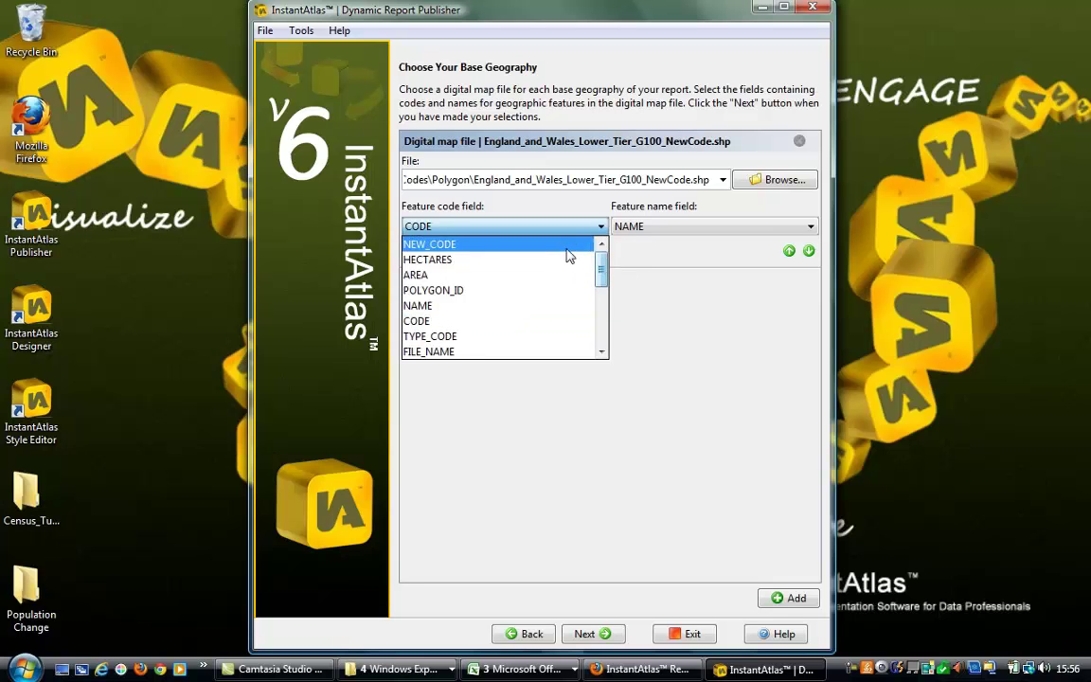
left_click(563, 245)
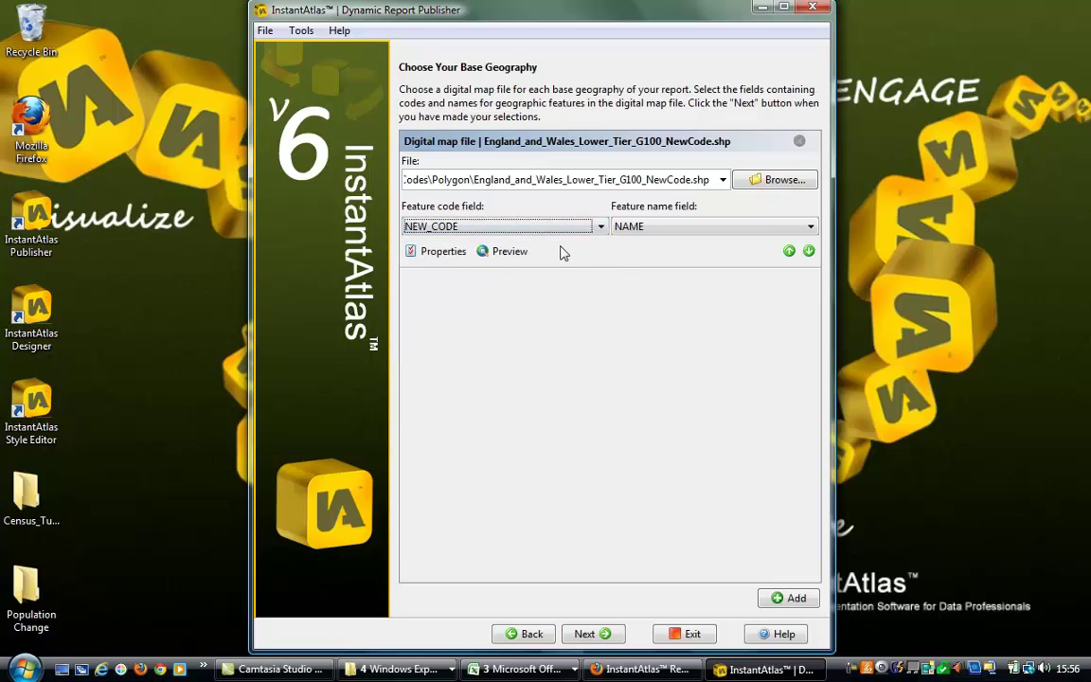
left_click(682, 234)
left_click(682, 232)
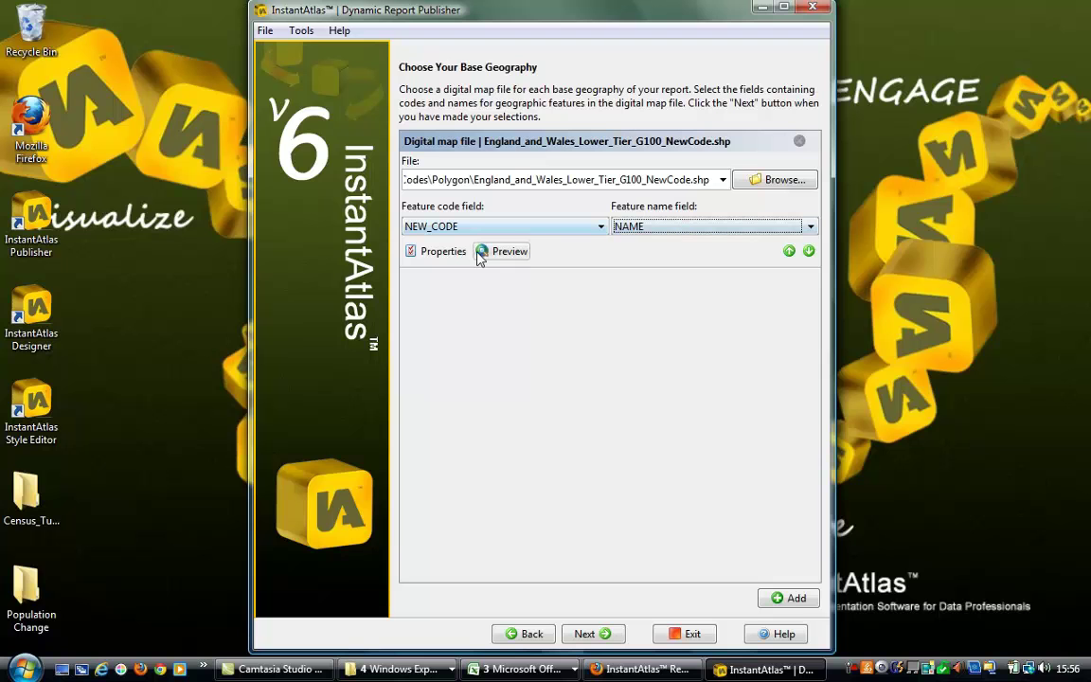
Rename the map layer to 'Population Range' in its properties and continue.
left_click(444, 258)
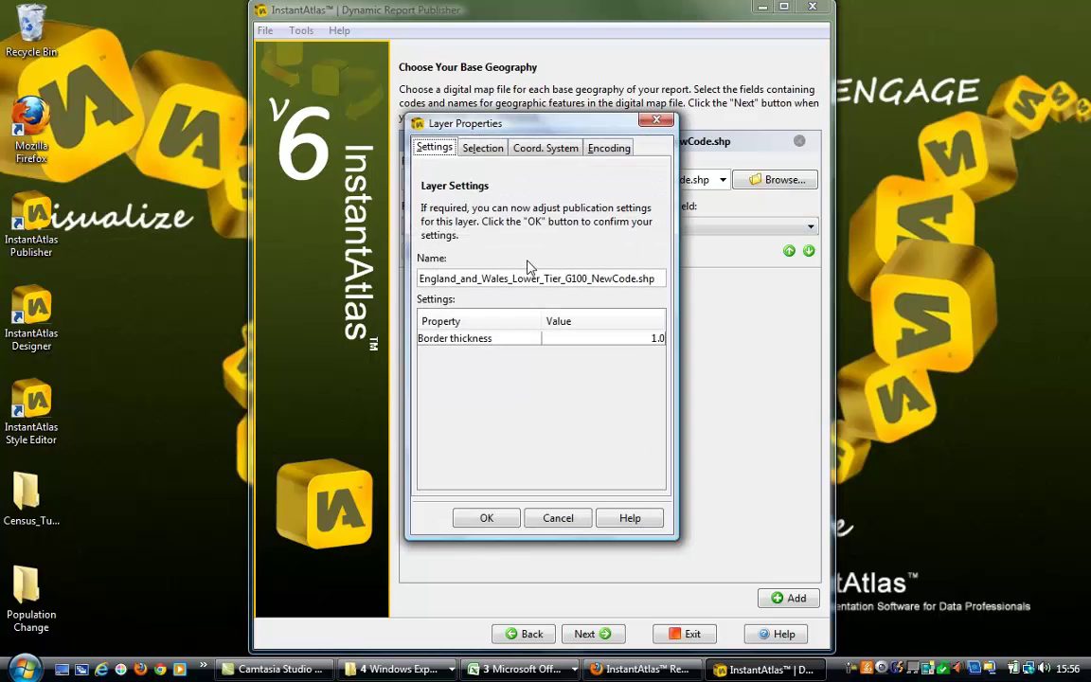
left_click_drag(654, 278, 392, 280)
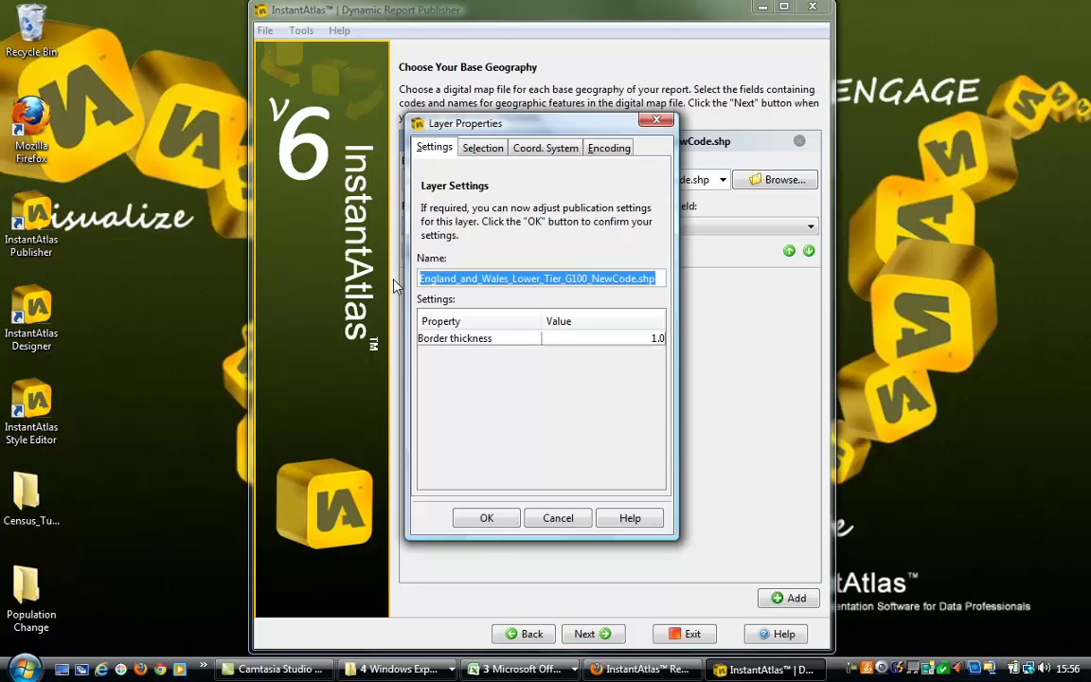
type("Population Range")
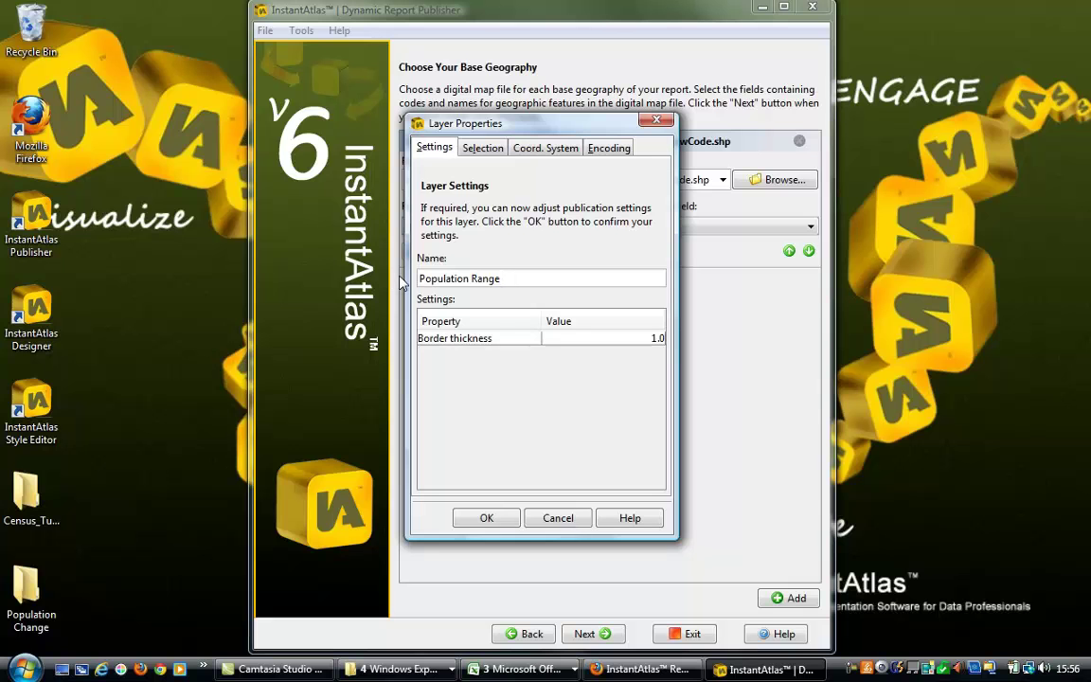
left_click(486, 518)
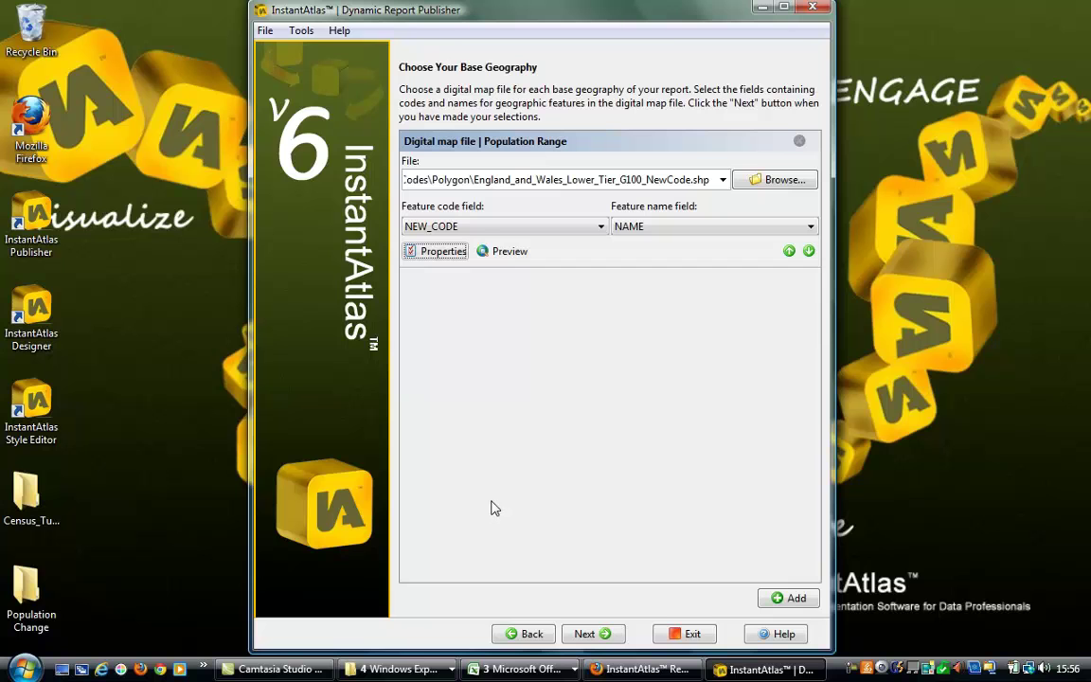
left_click(616, 634)
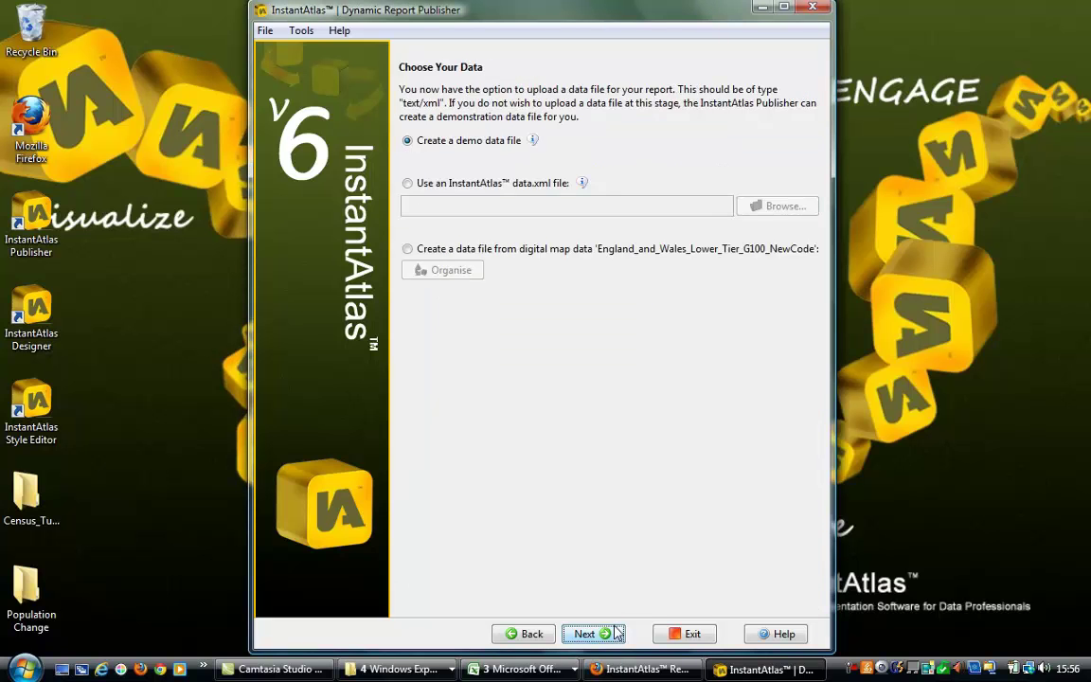
Keep 'Create a demo data file' selected and continue past Contextual Geographies without adding any.
left_click(444, 183)
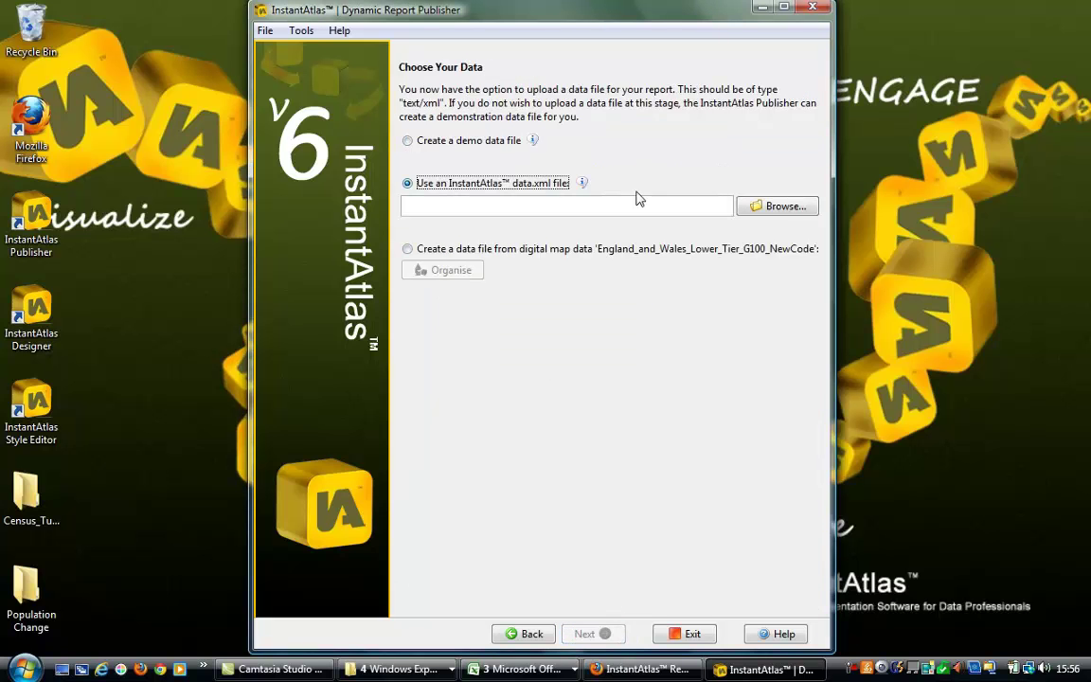
left_click(465, 142)
left_click(595, 642)
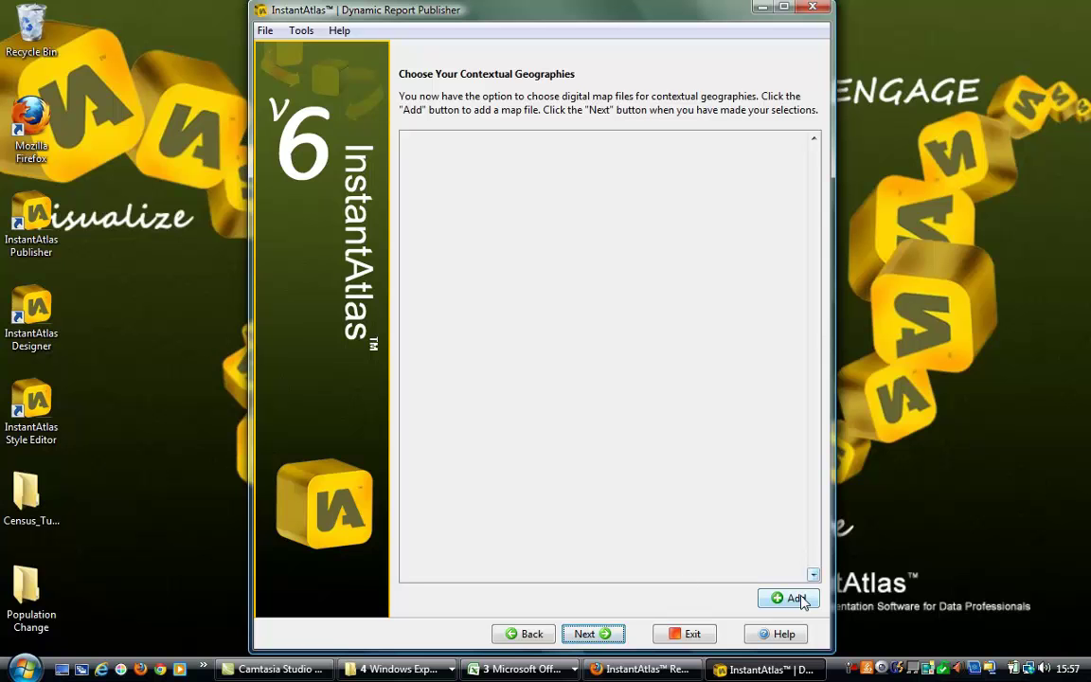
left_click(611, 635)
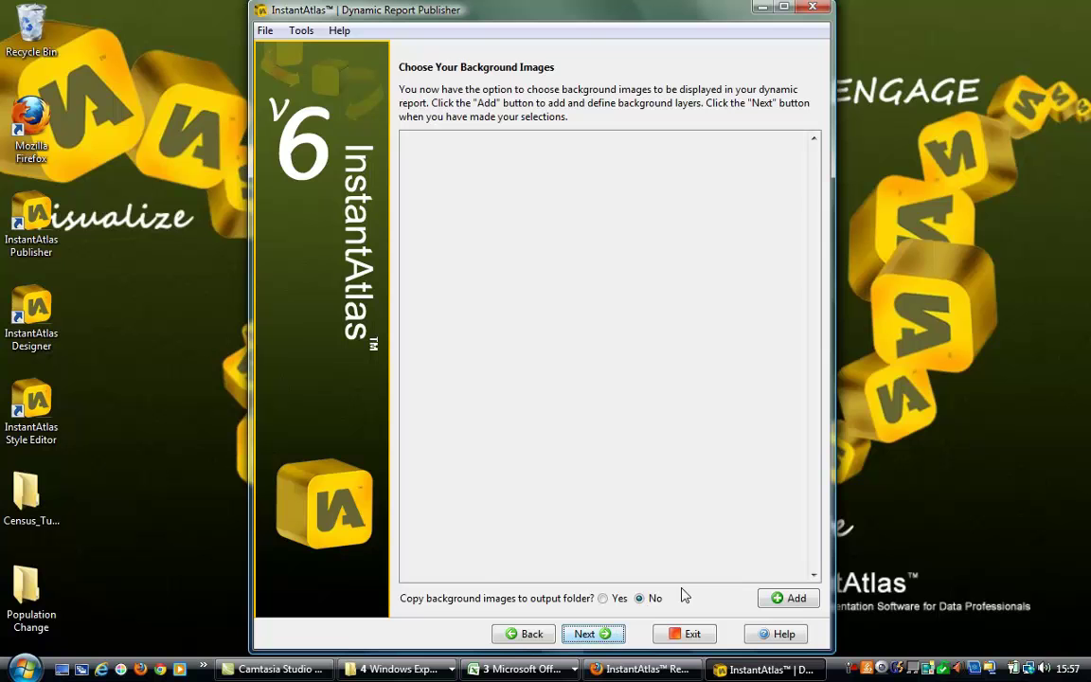
Add an ArcGIS Online World_Street_Map background connection and load its layers.
left_click(795, 601)
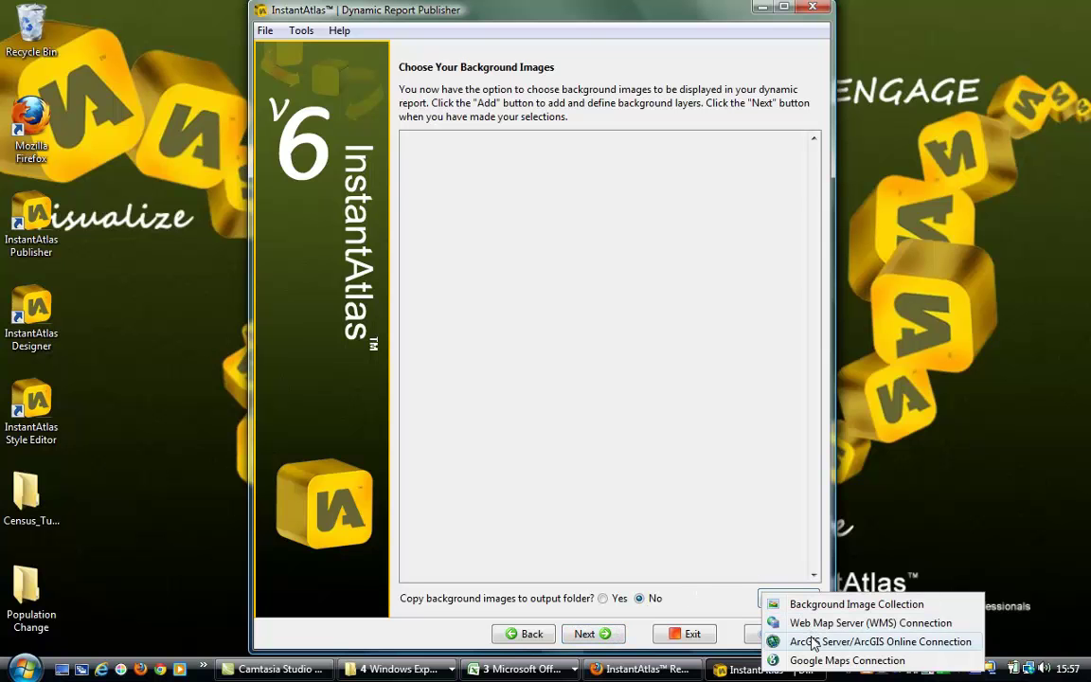
left_click(813, 645)
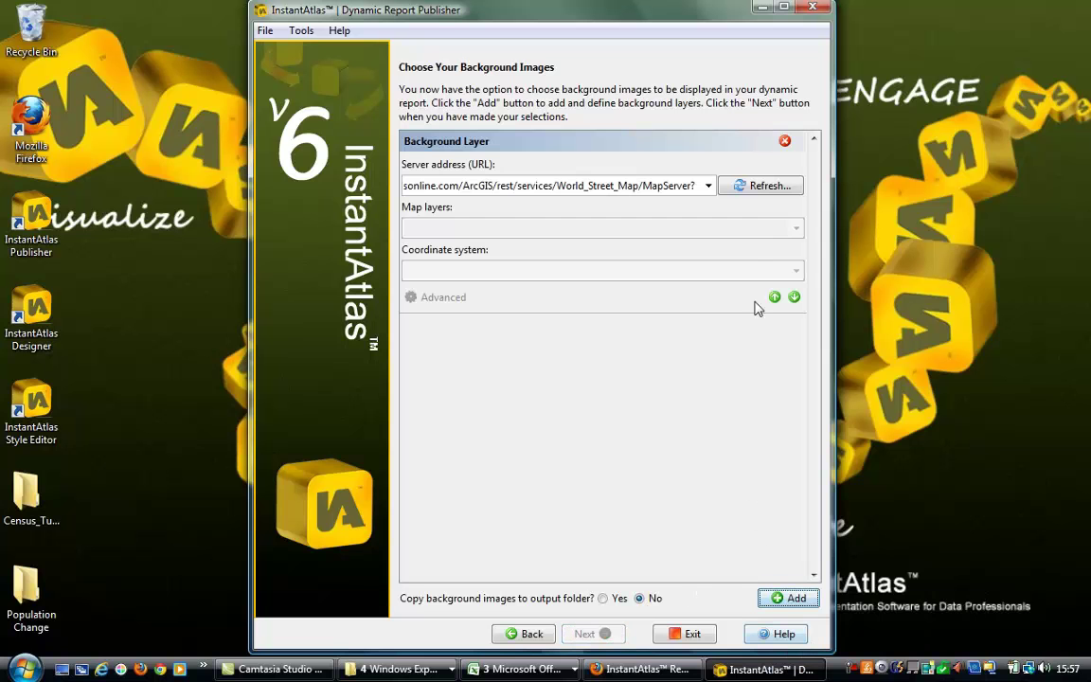
left_click(707, 185)
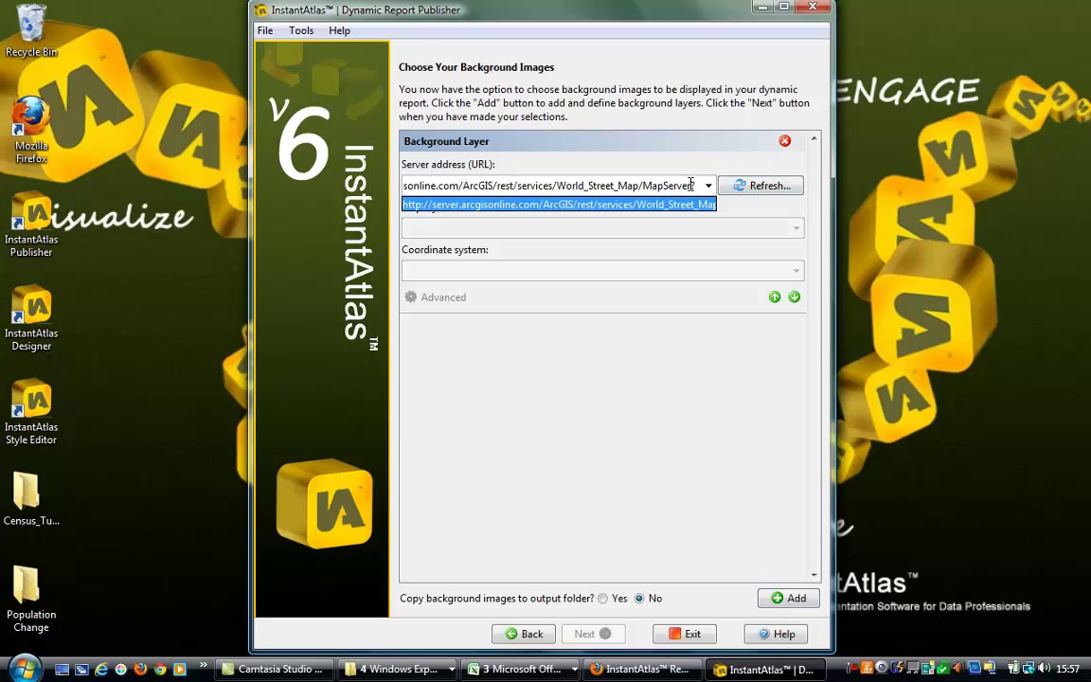
left_click(749, 191)
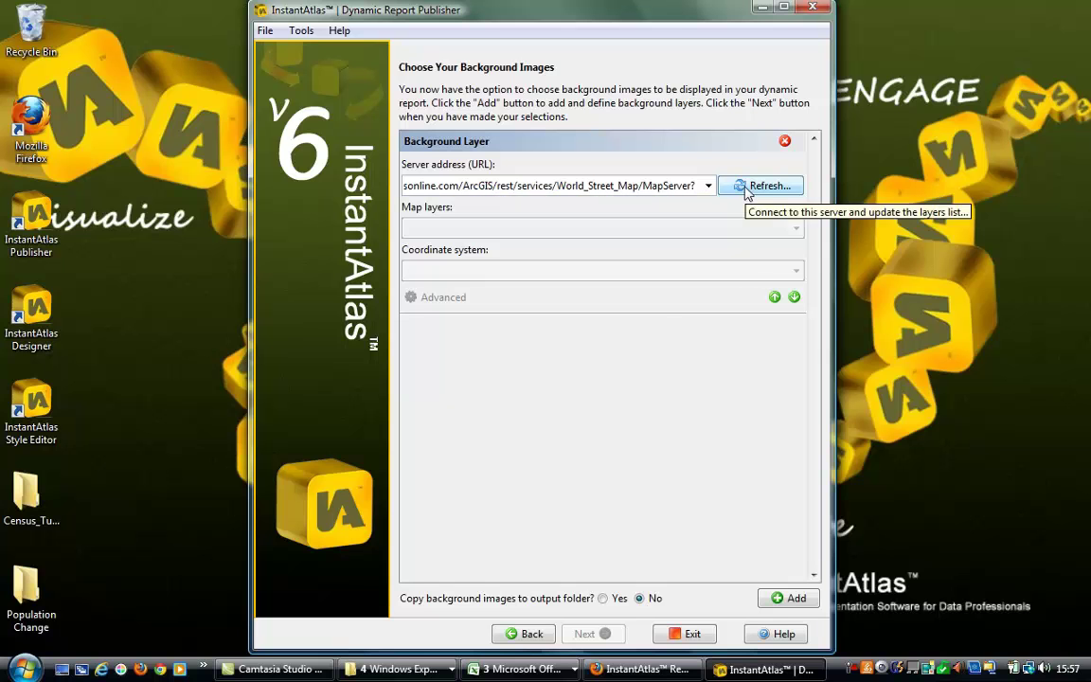
left_click(748, 189)
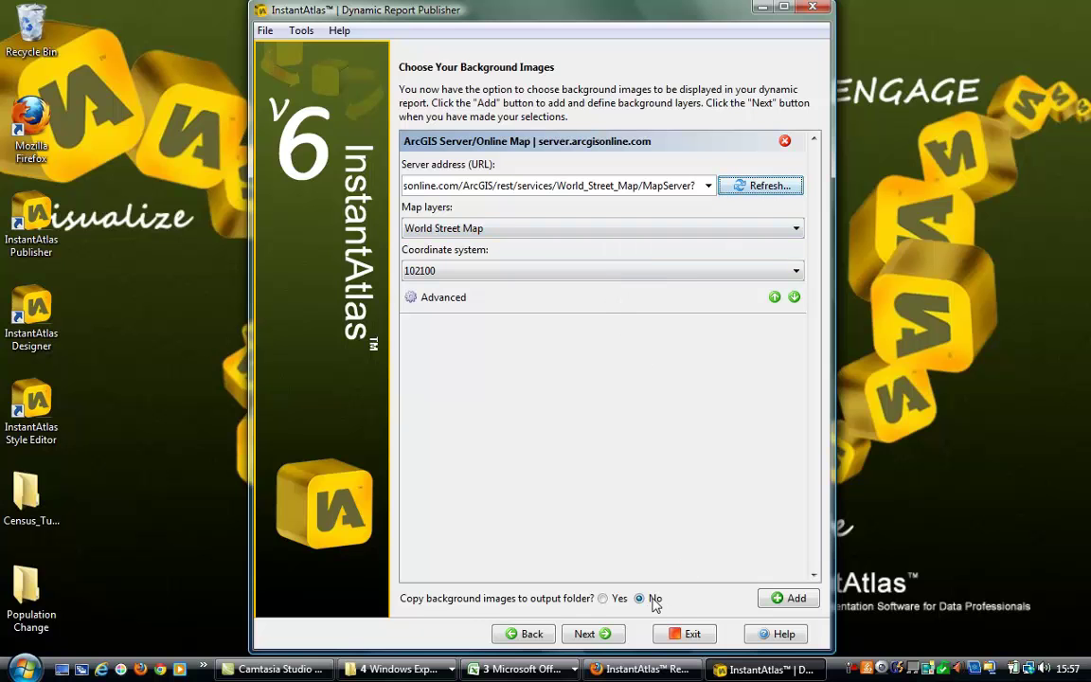
left_click(587, 634)
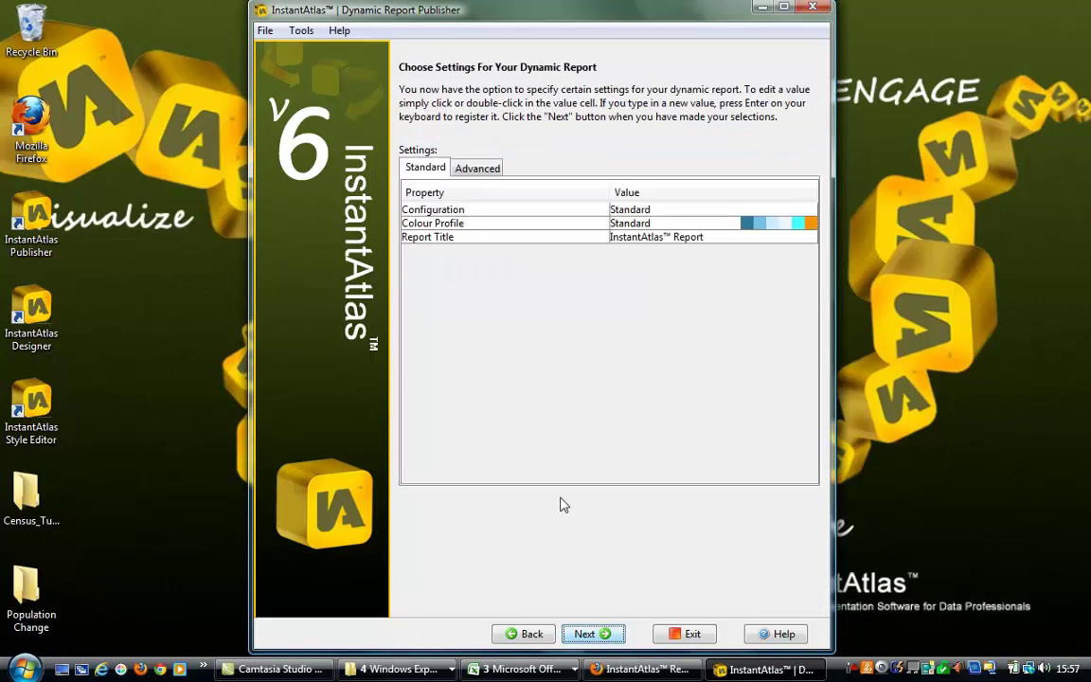
Keep the Standard configuration and colour profile, and set the Advanced map margin to none.
left_click(637, 210)
left_click(636, 224)
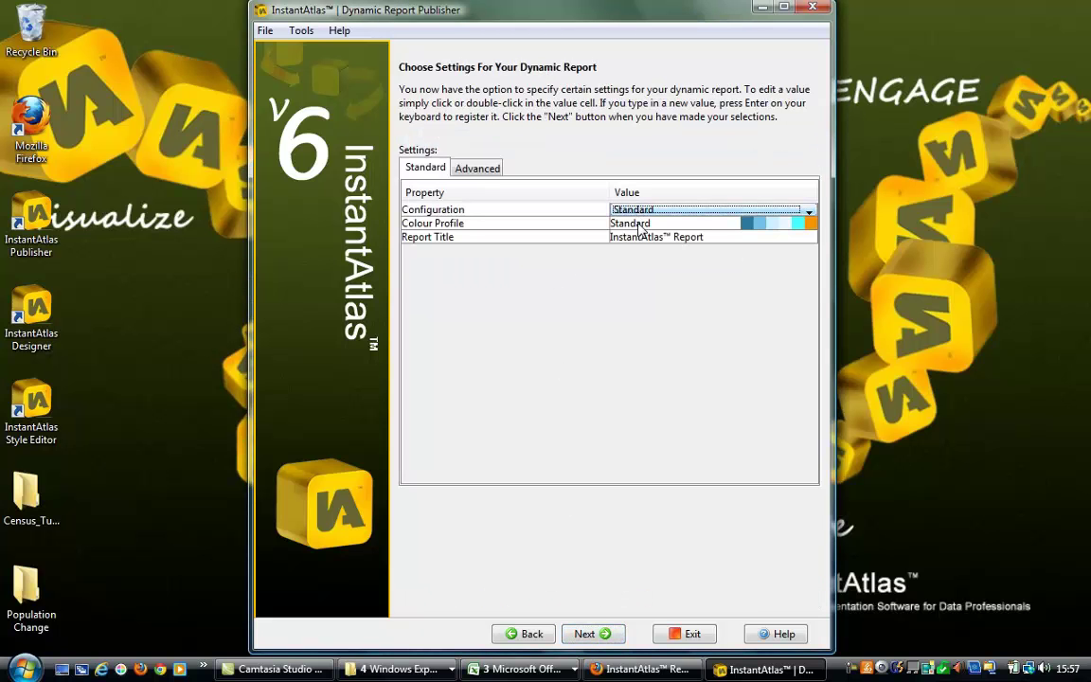
left_click(636, 224)
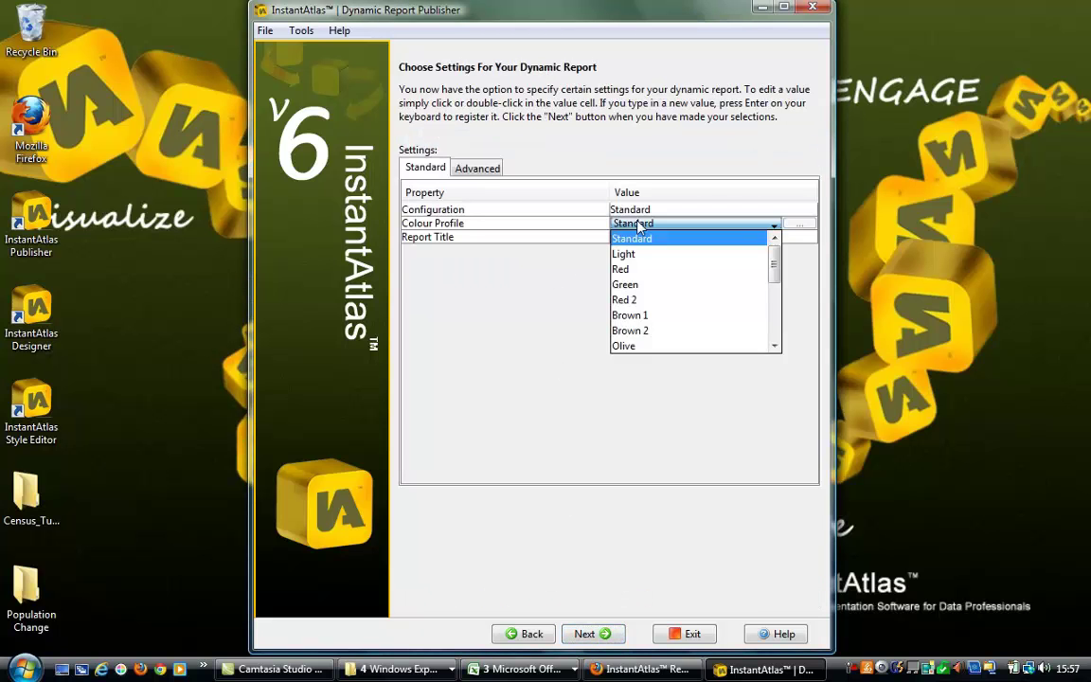
left_click(639, 369)
left_click(478, 170)
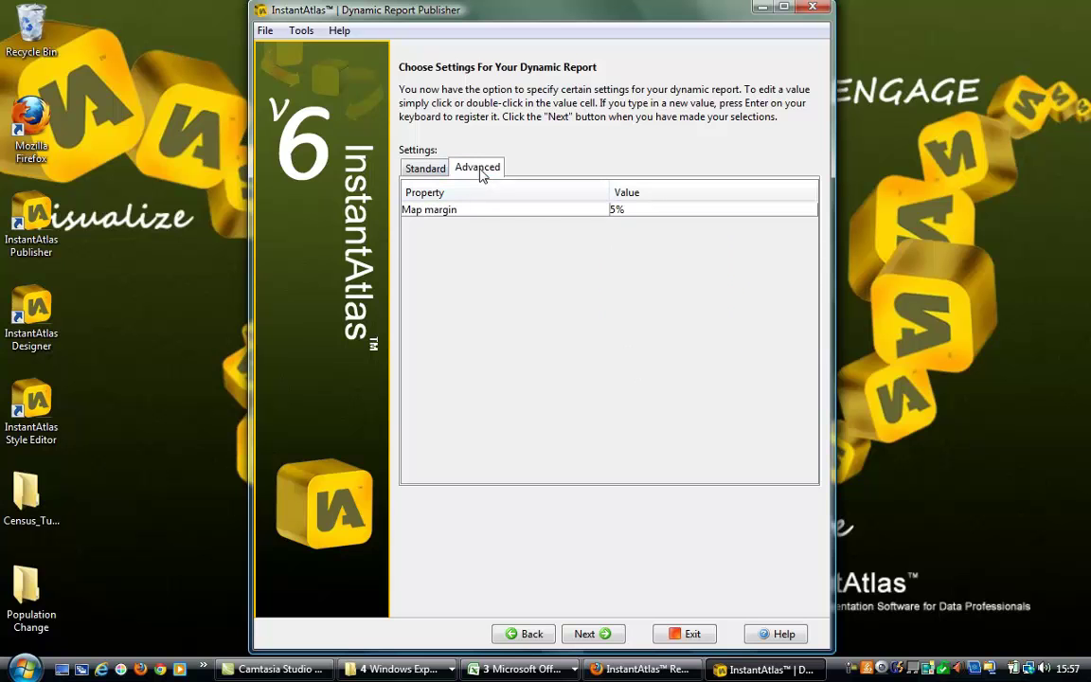
left_click(633, 210)
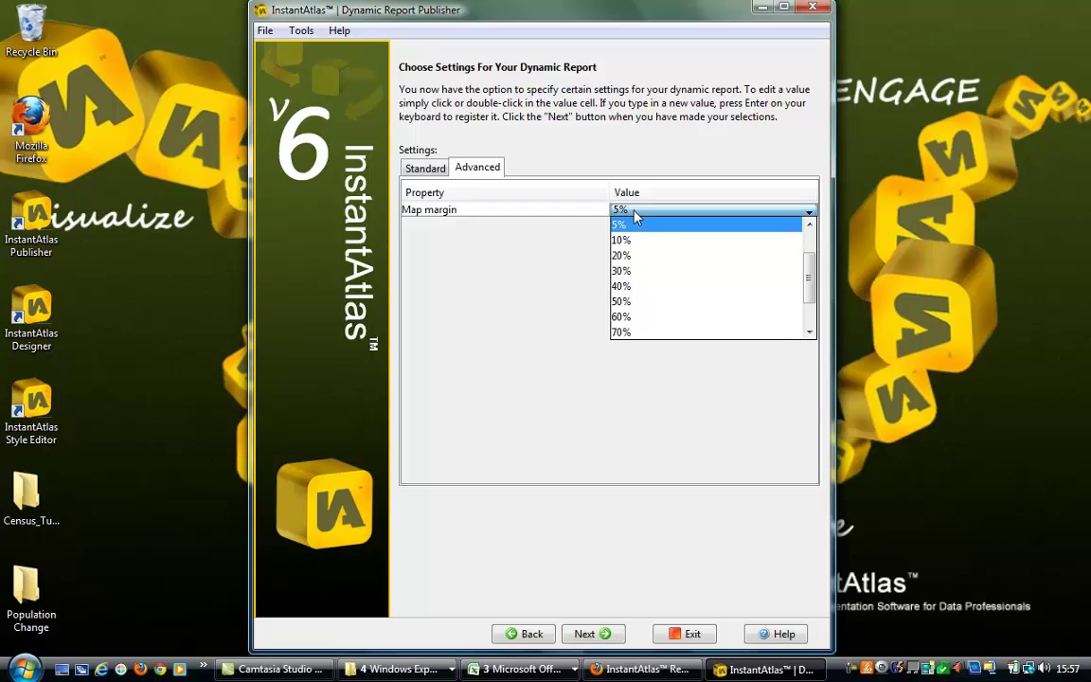
left_click_drag(808, 283, 809, 252)
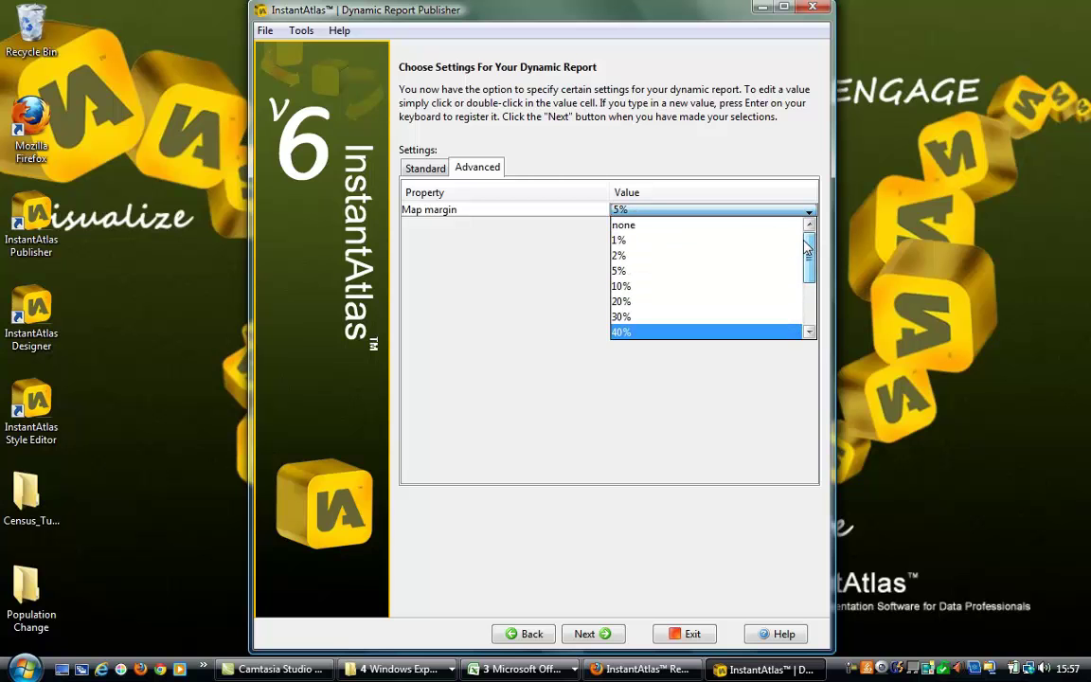
left_click(674, 227)
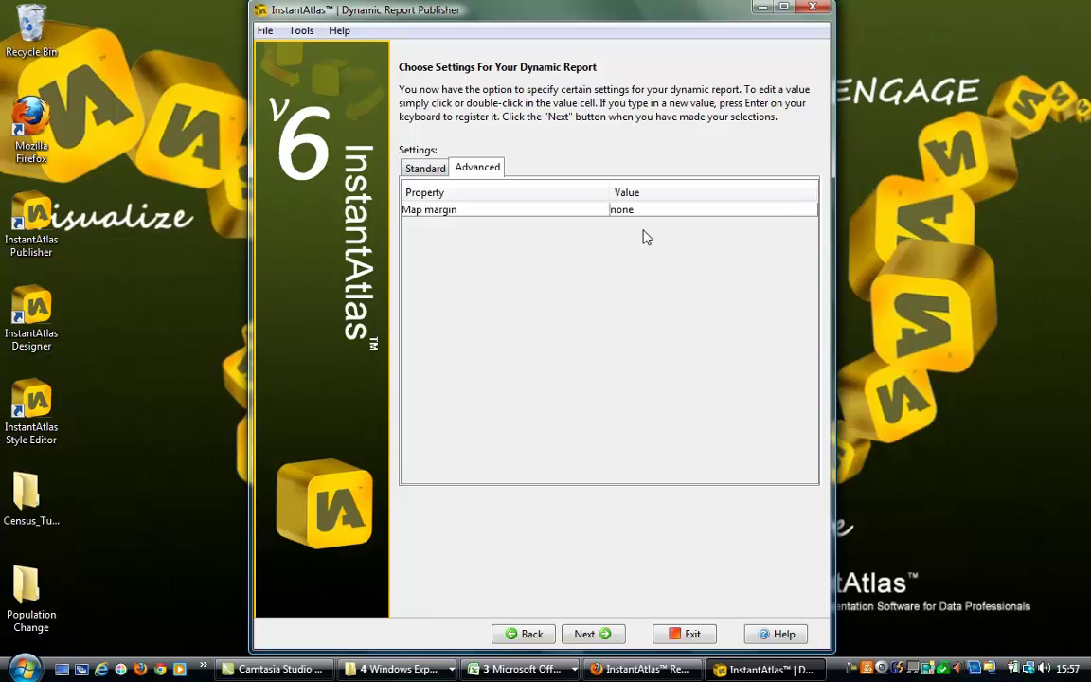
left_click(587, 634)
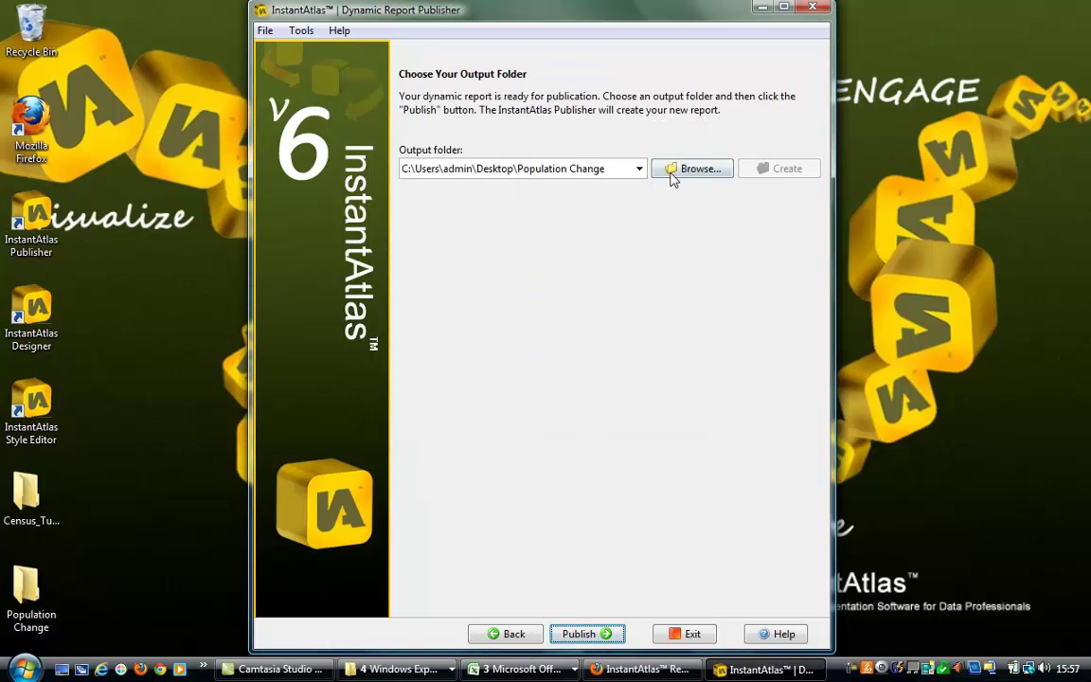
Set the output folder to Census_Tutorial on the Desktop and publish the report.
left_click(677, 172)
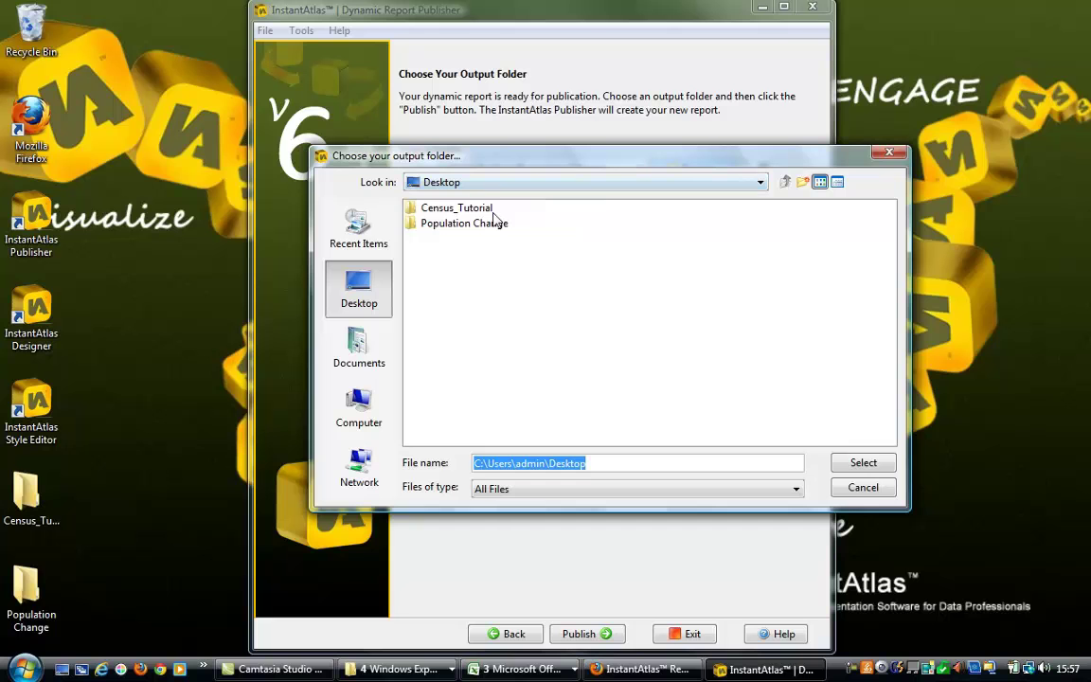
left_click(464, 209)
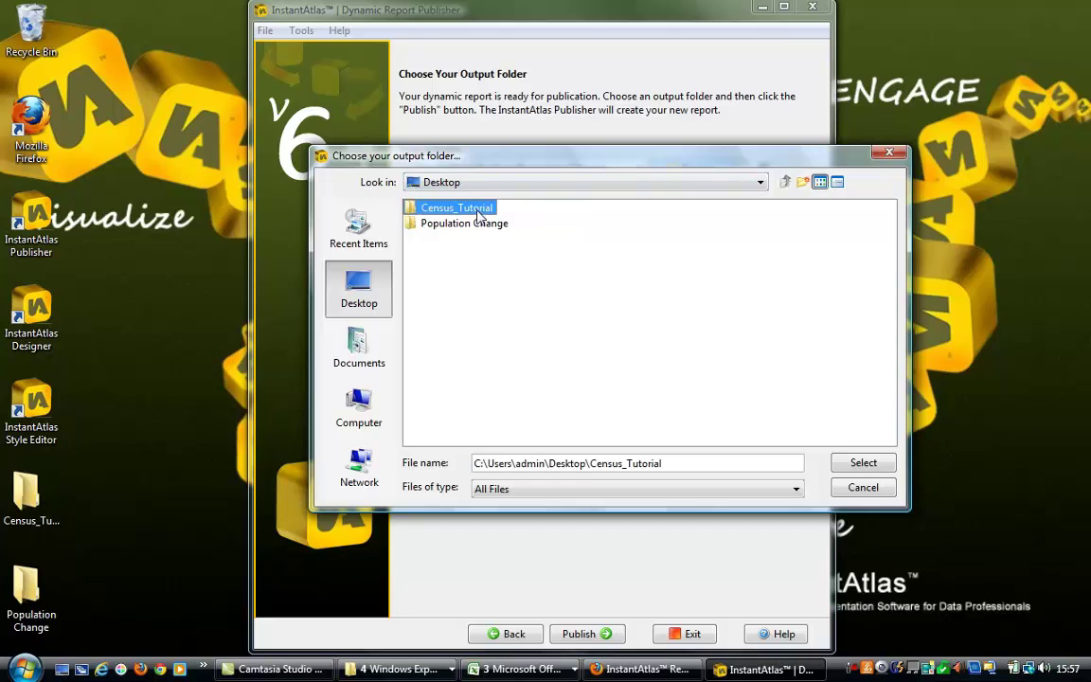
left_click(858, 461)
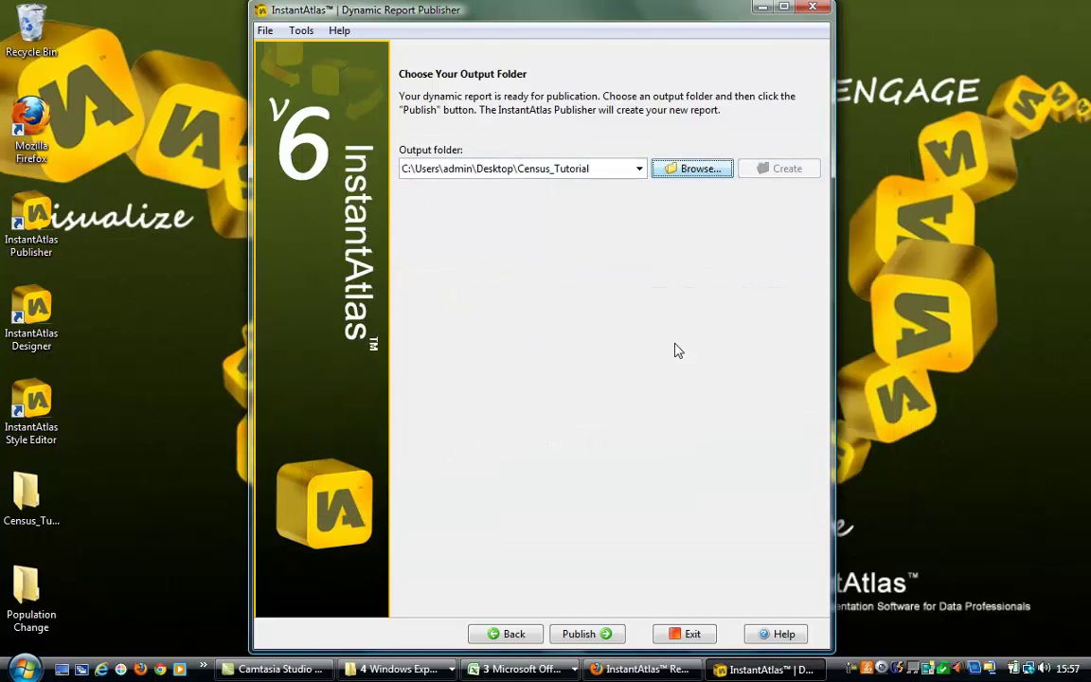
left_click(583, 634)
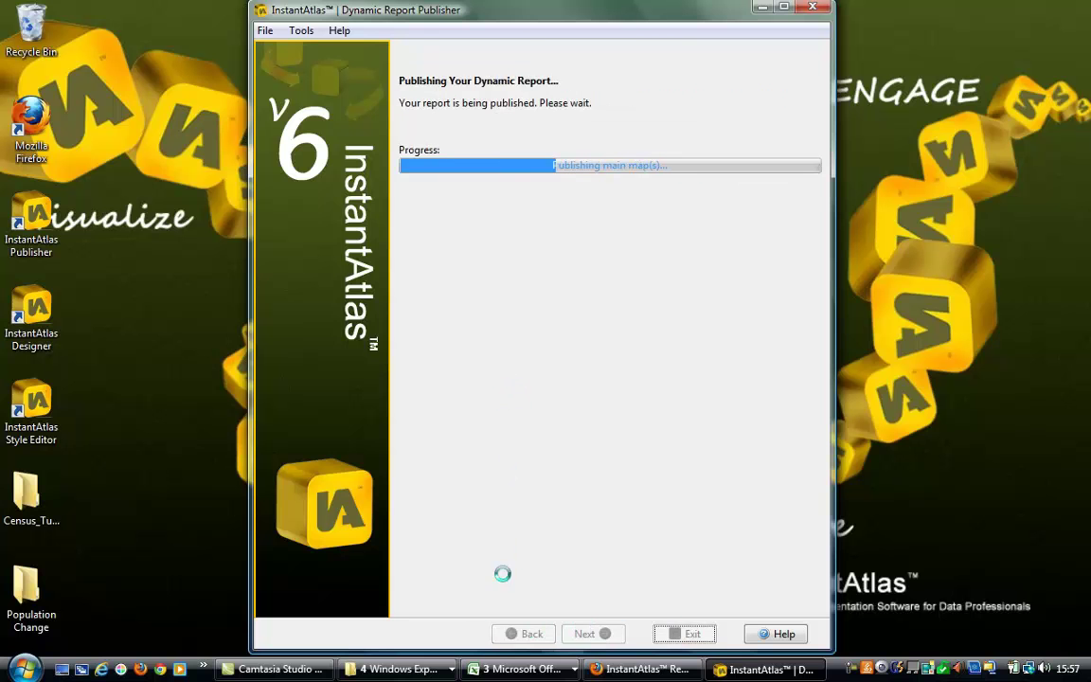
left_click(521, 669)
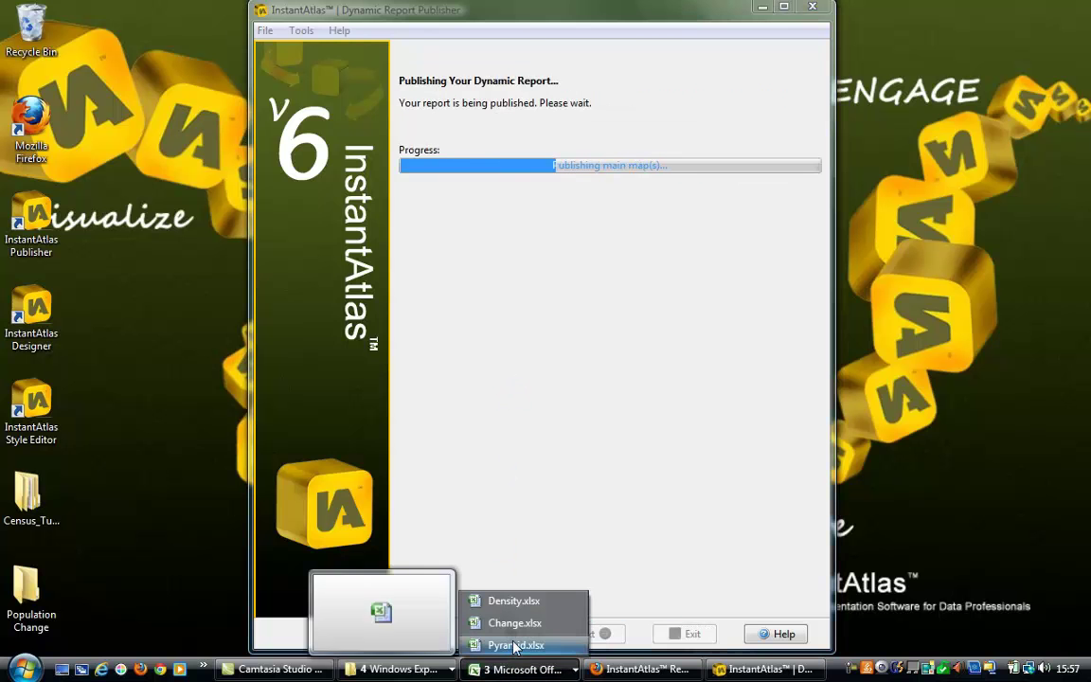
In Pyramid.xlsx, scan the IADatasheet population column groups and the Metadata theme names.
left_click(514, 645)
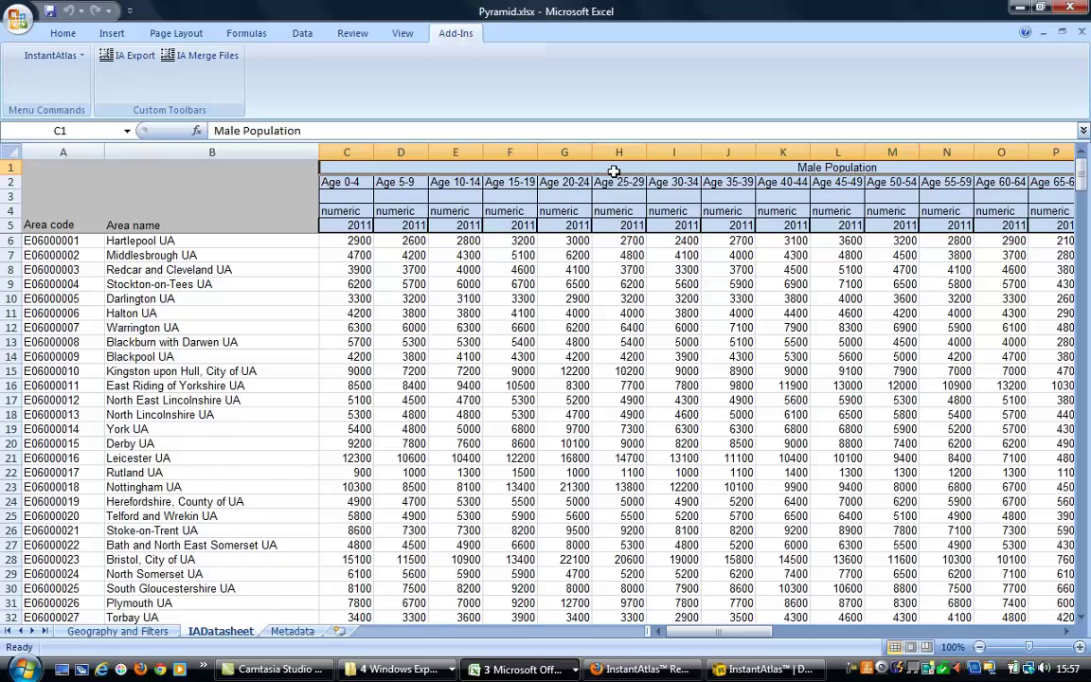
key("Right")
key("Right")
key("Right")
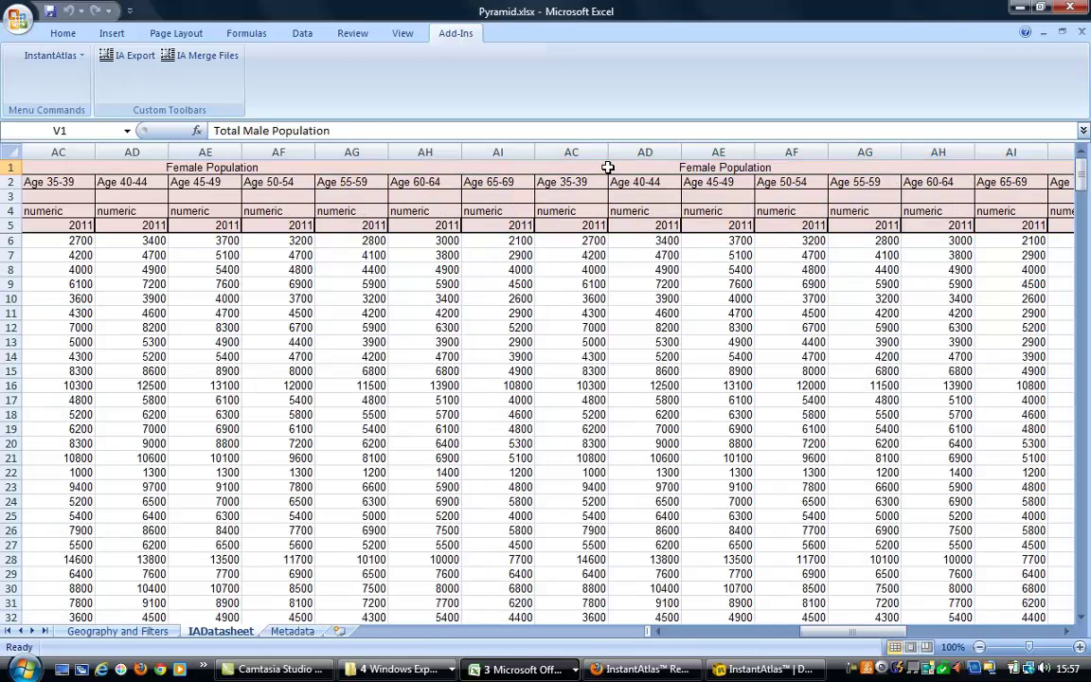
key("Right")
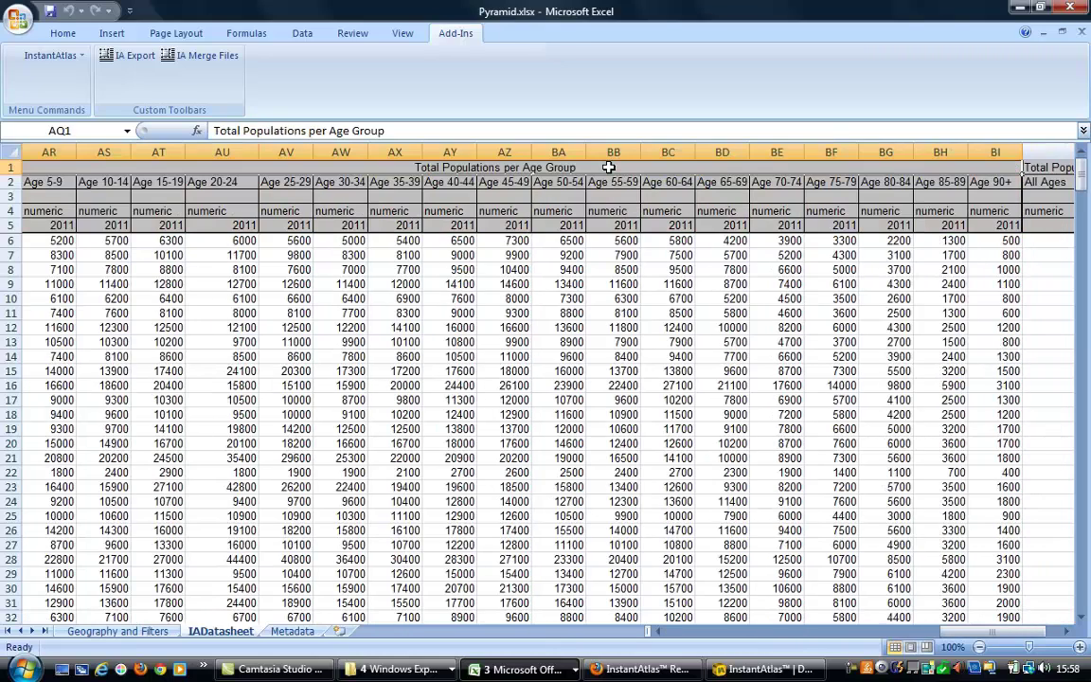
key("Right")
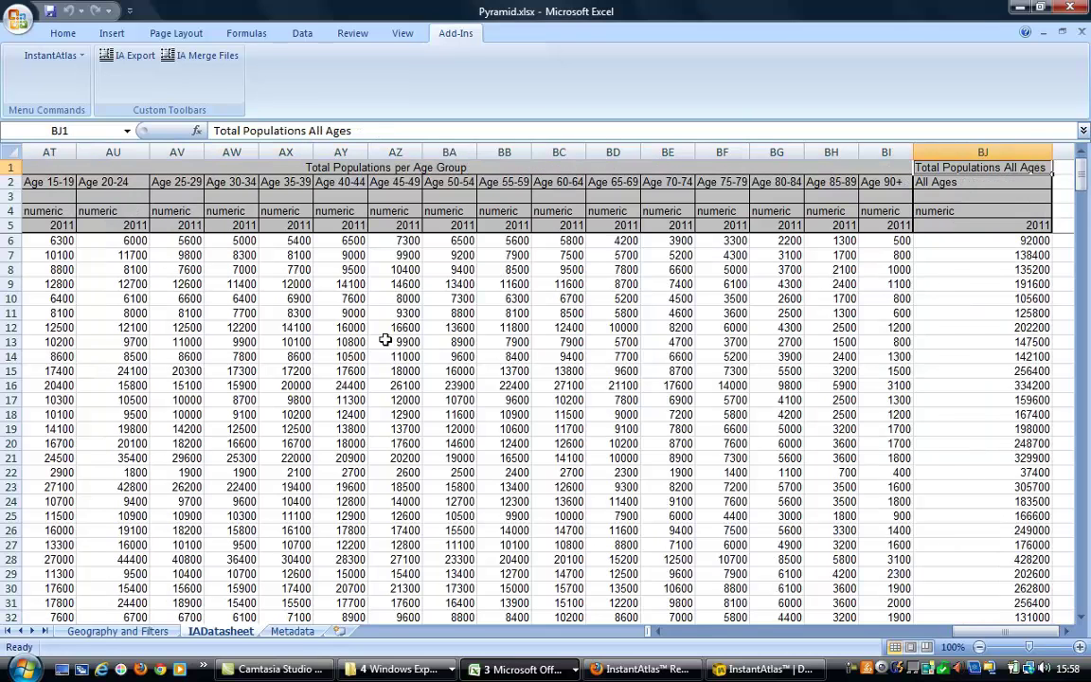
left_click(294, 631)
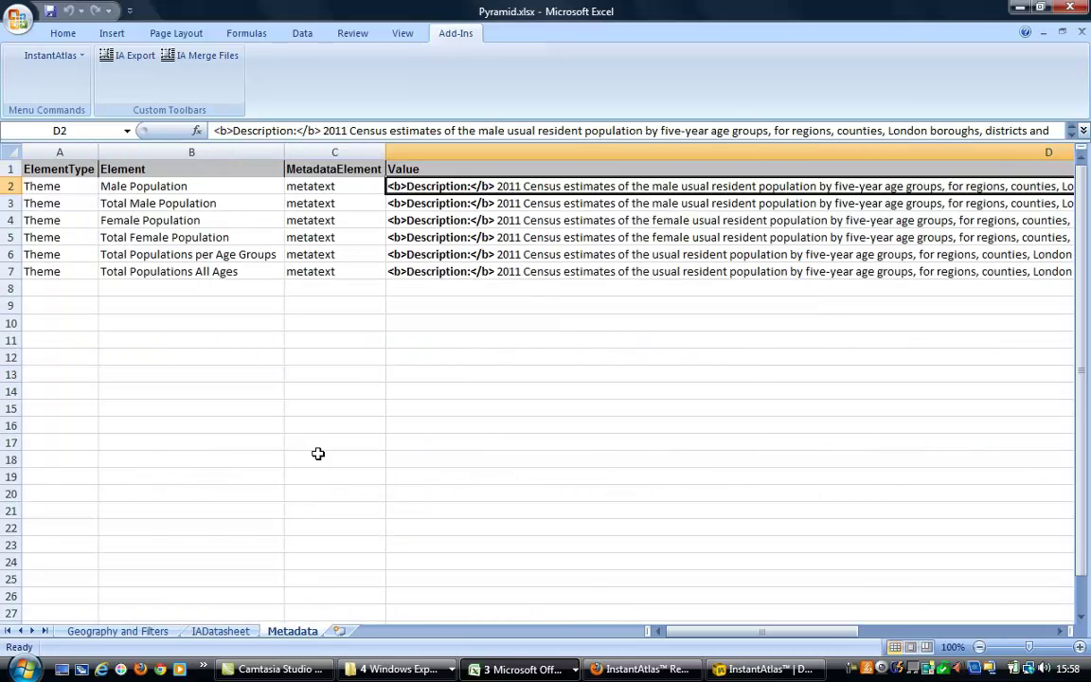
left_click_drag(259, 182, 270, 269)
left_click(427, 186)
Compare the area code and name columns on IADatasheet and the Geography and Filters sheet.
left_click(224, 630)
left_click_drag(1004, 631, 708, 639)
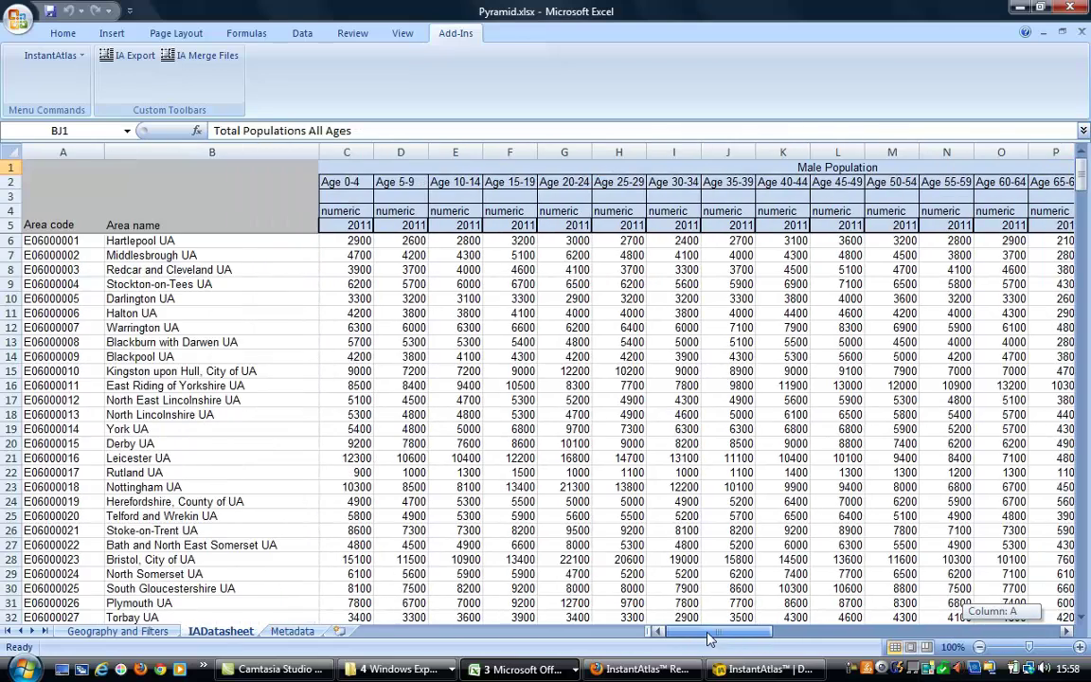
left_click(77, 152)
left_click(142, 152)
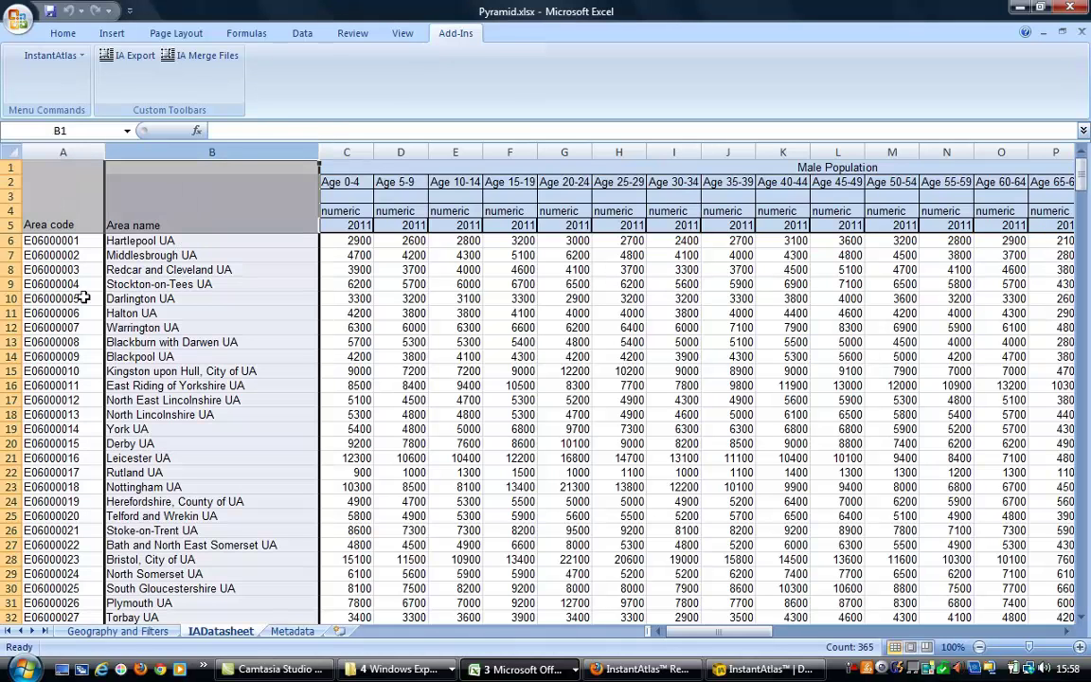
left_click(133, 631)
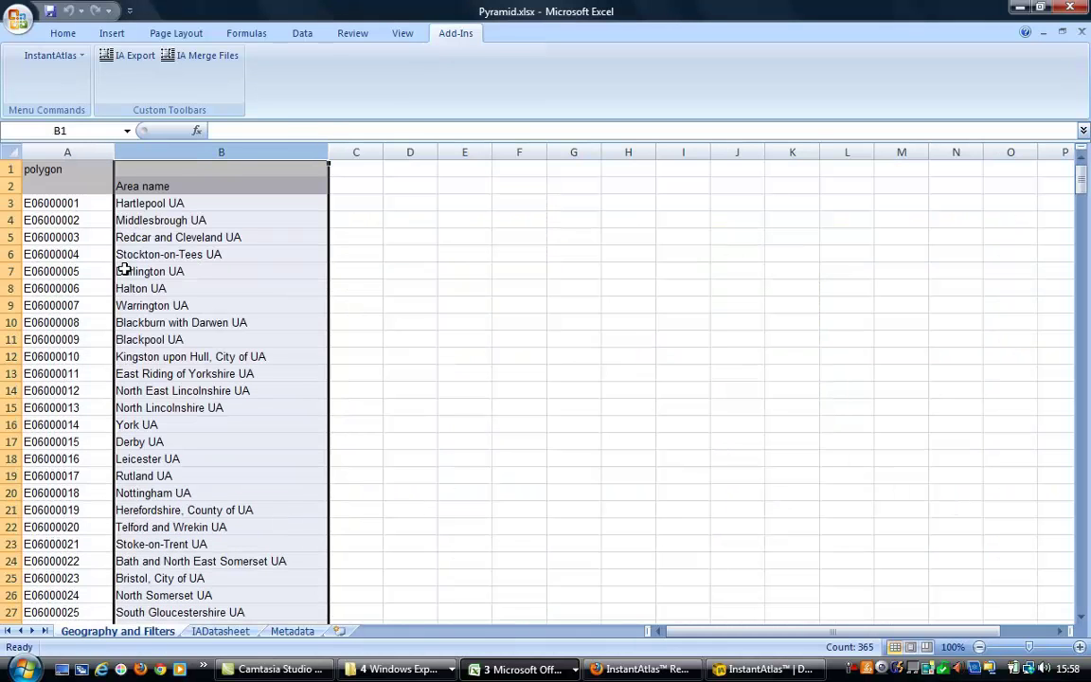
left_click(80, 151)
left_click(171, 152)
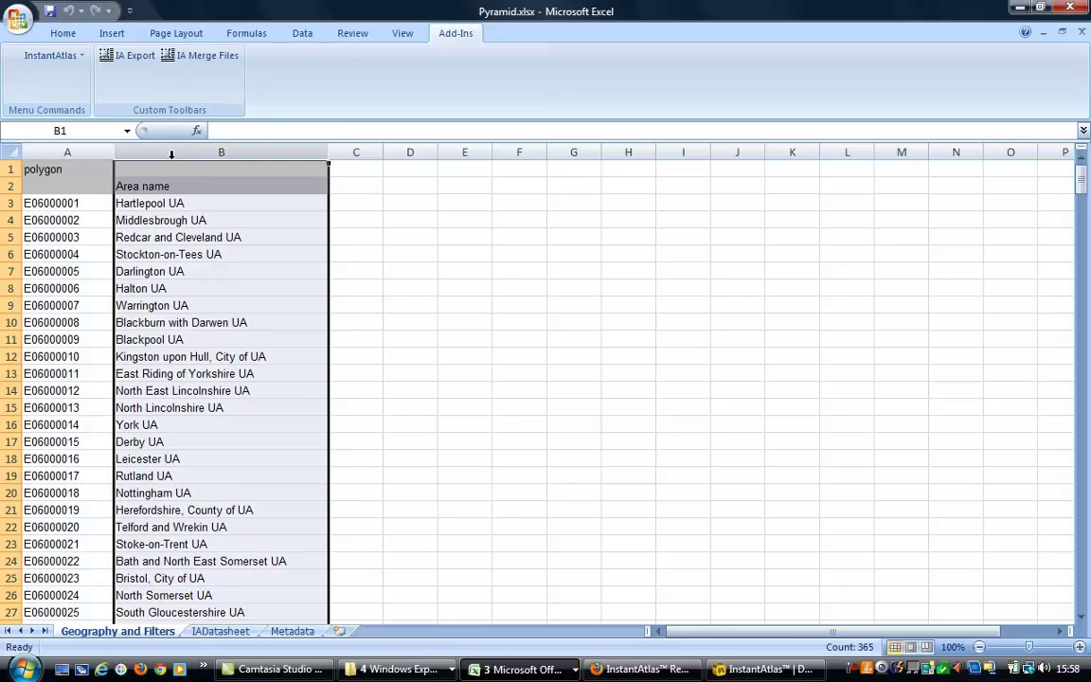
left_click(339, 202)
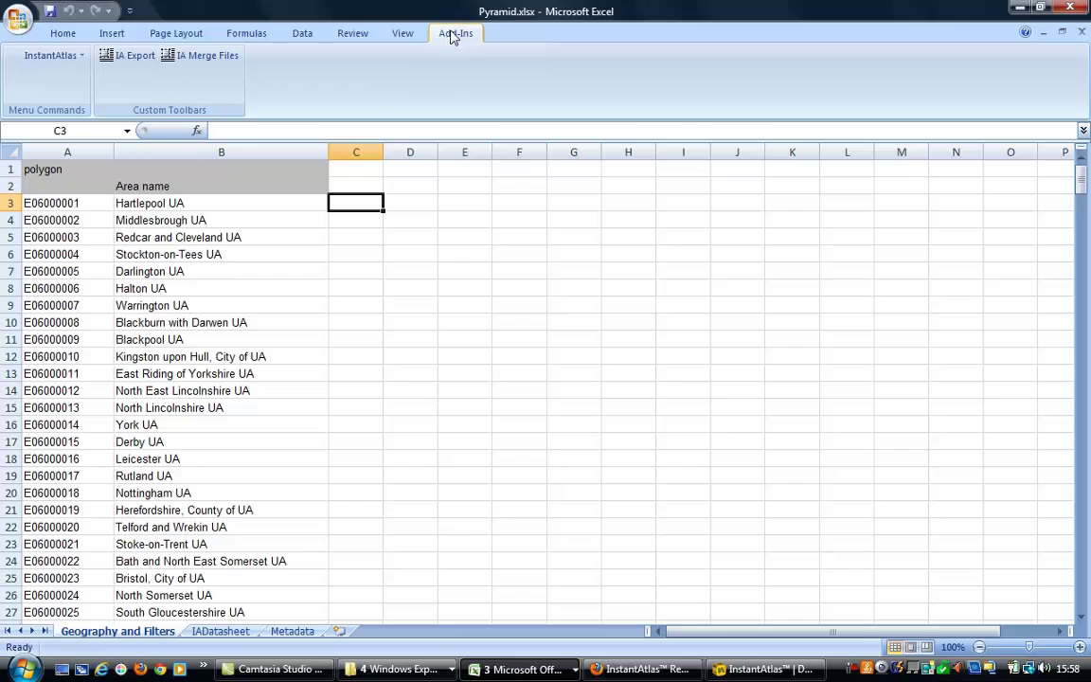
Run IA Export with XML format and save the file as data.xml on the Desktop.
left_click(133, 59)
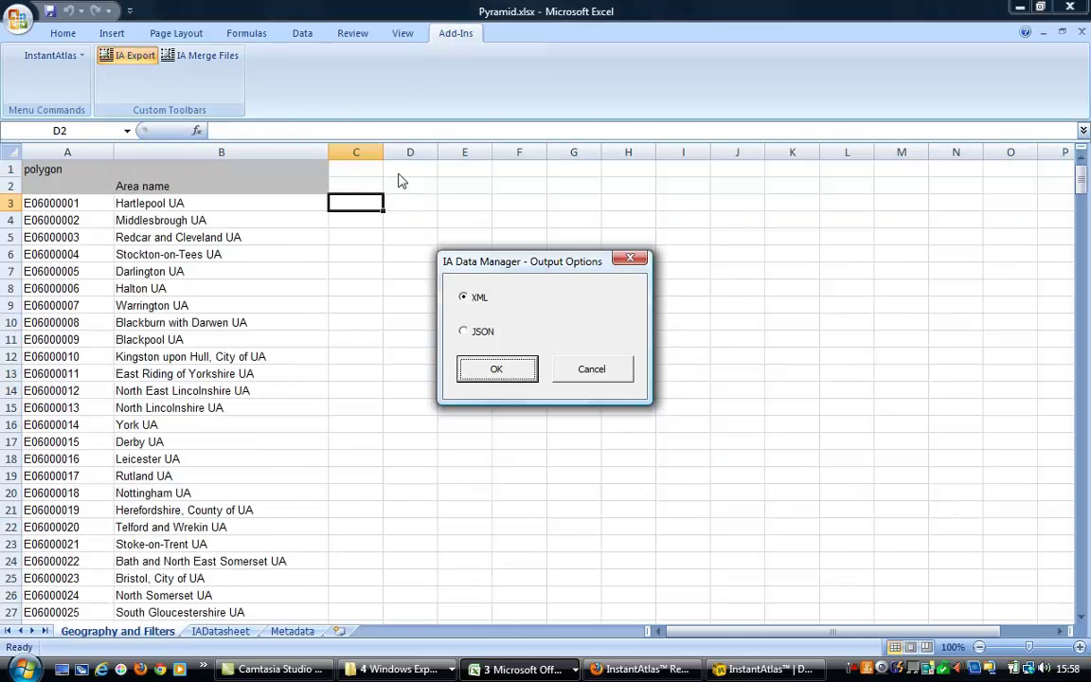
left_click(499, 370)
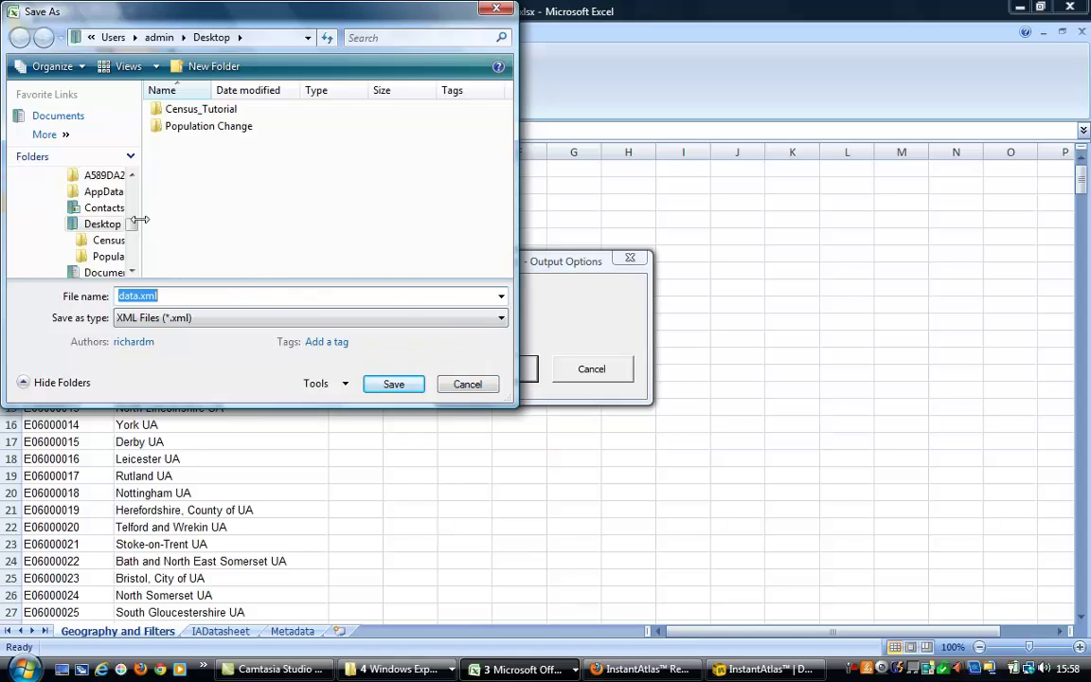
left_click_drag(135, 224, 120, 161)
left_click(66, 176)
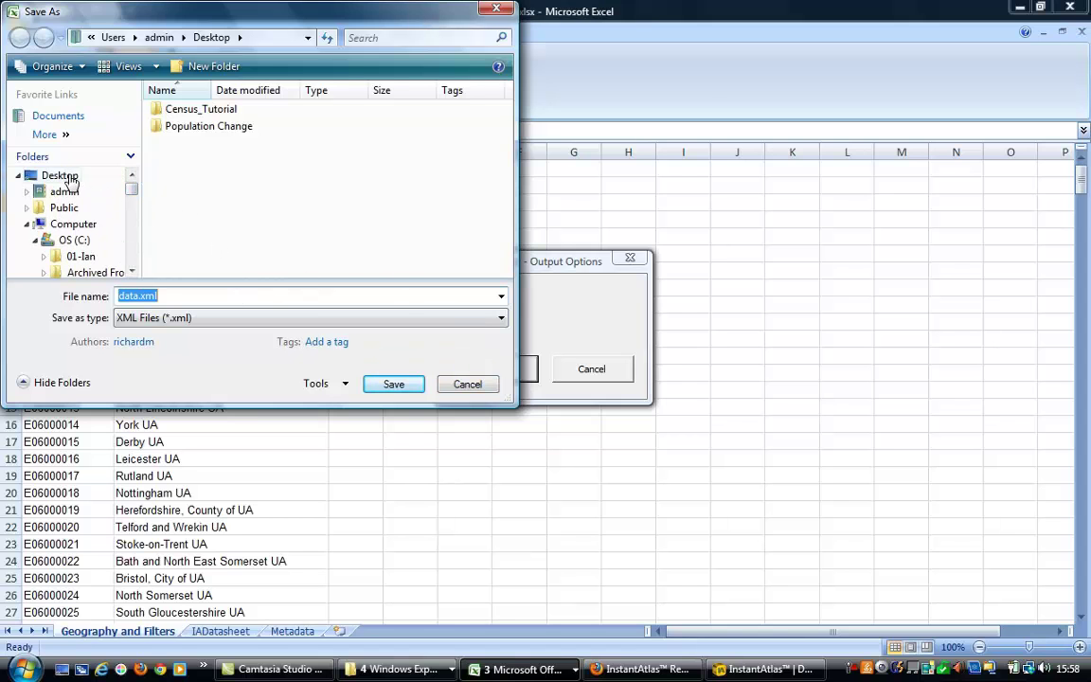
left_click(394, 385)
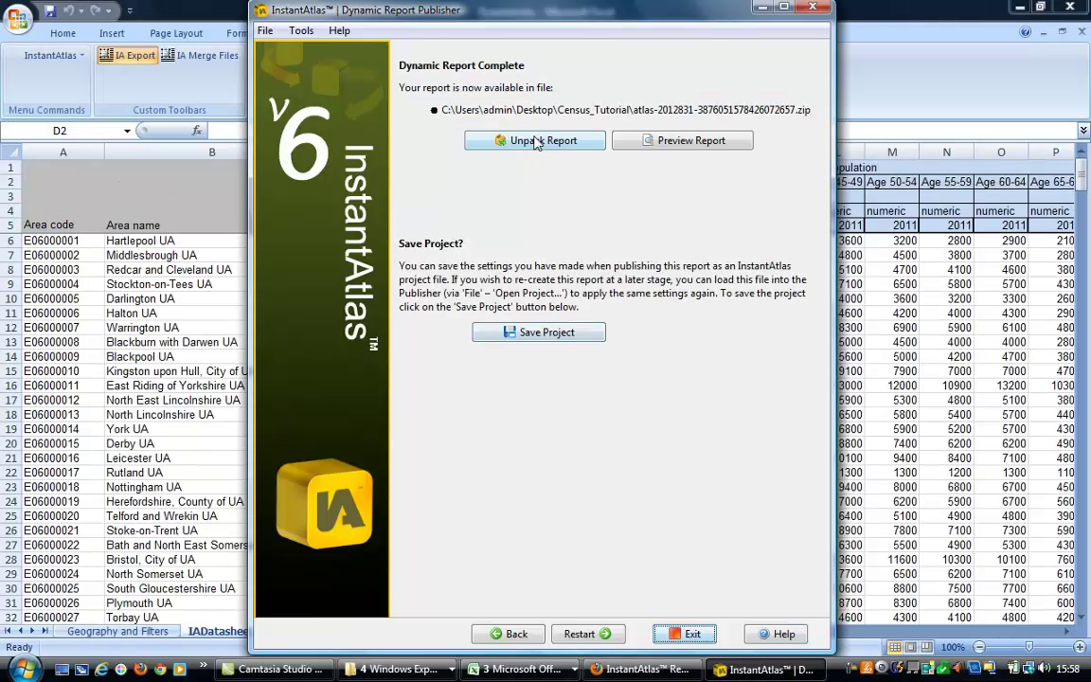
Unpack the published report into Census_Tutorial, dismiss the confirmation, and minimise the Publisher.
left_click(538, 141)
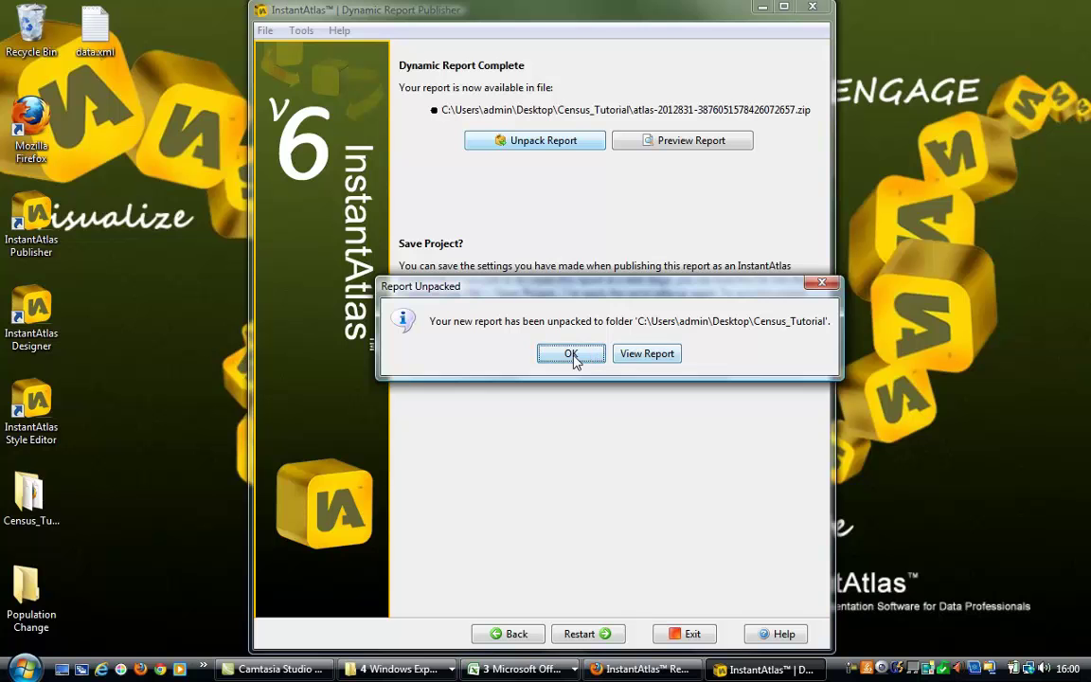
left_click(572, 354)
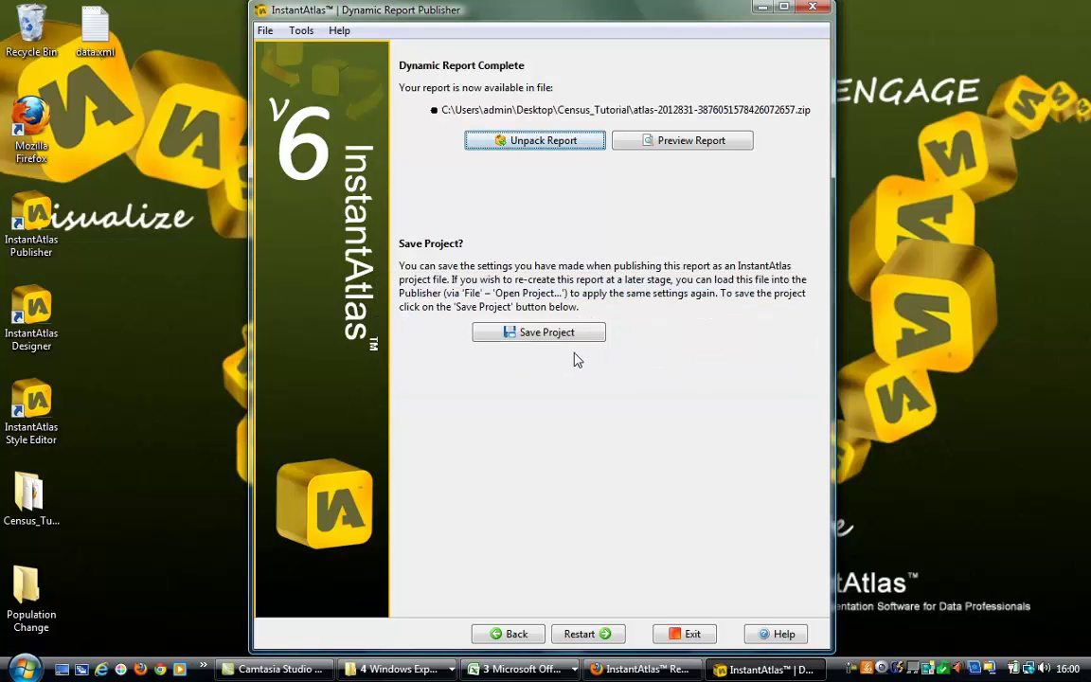
left_click(762, 7)
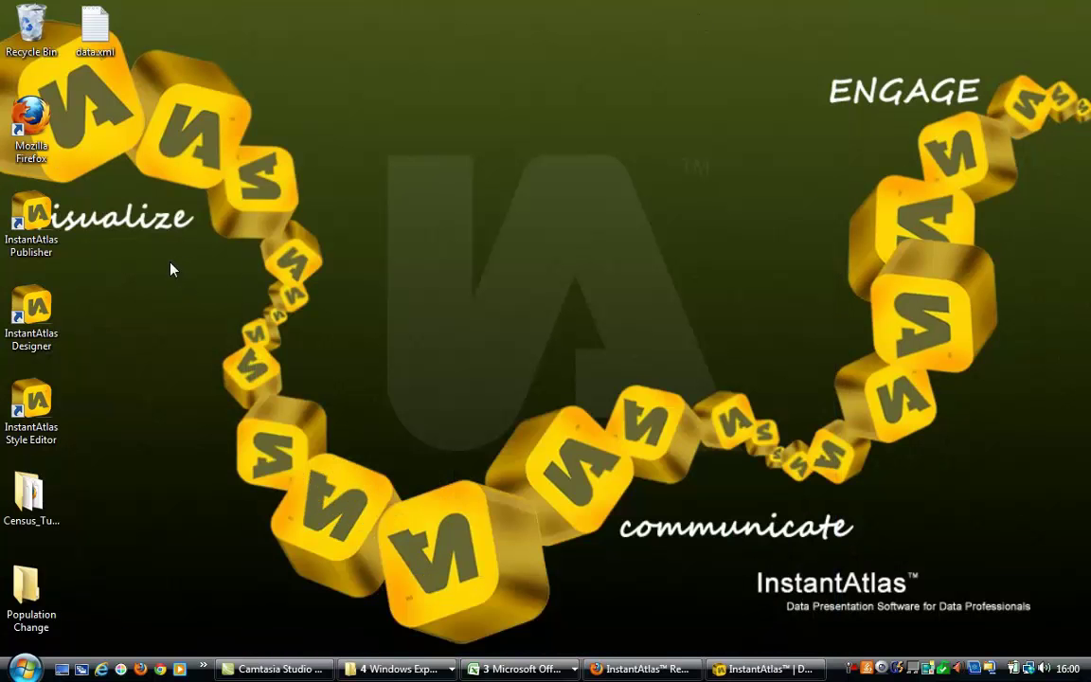
Open the Census_Tutorial folder, view atlas.html in Firefox, then minimise it to show the report files.
double_click(40, 502)
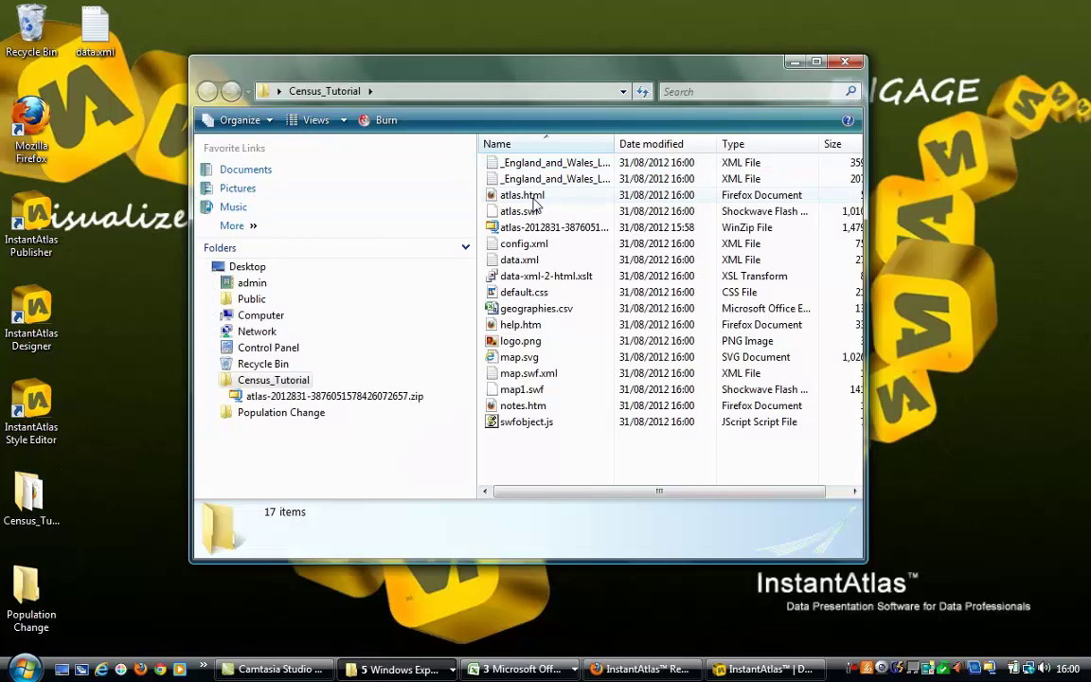
double_click(524, 196)
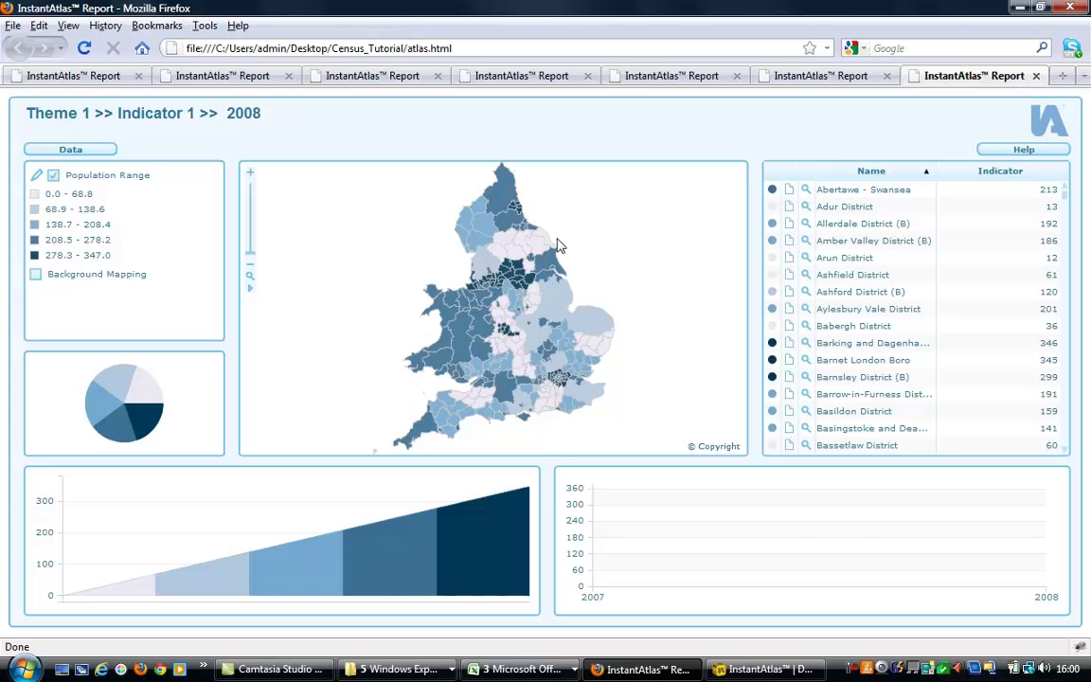
left_click(1019, 7)
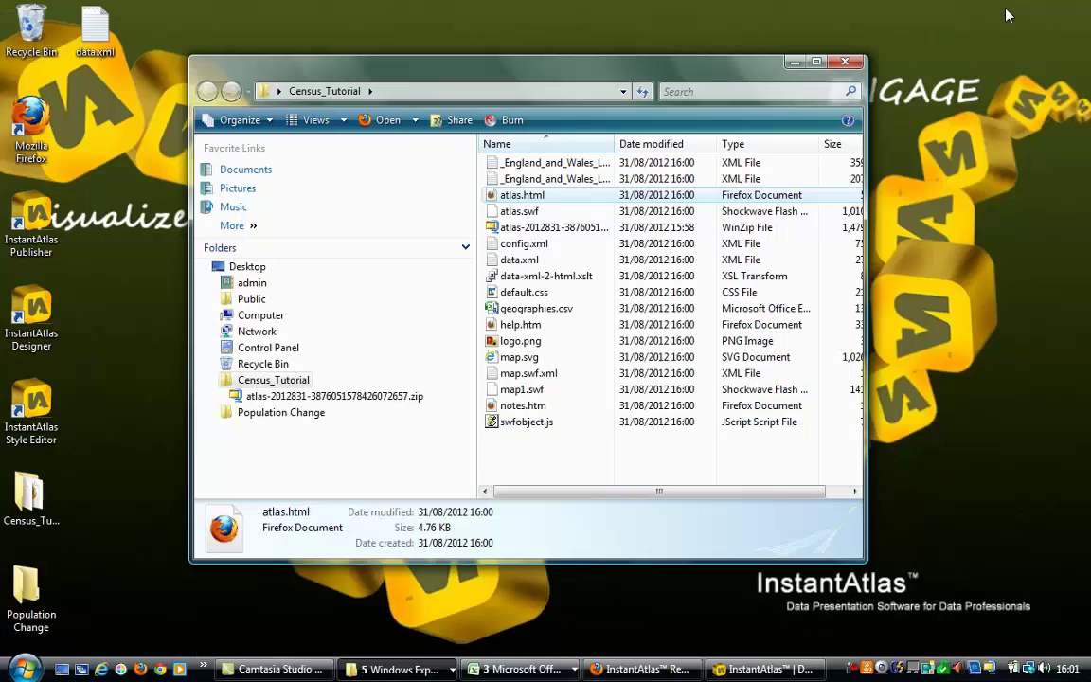
Open Census_Tutorial's config.xml in Dynamic Report Designer by dragging it onto the Designer shortcut.
left_click_drag(524, 245, 35, 339)
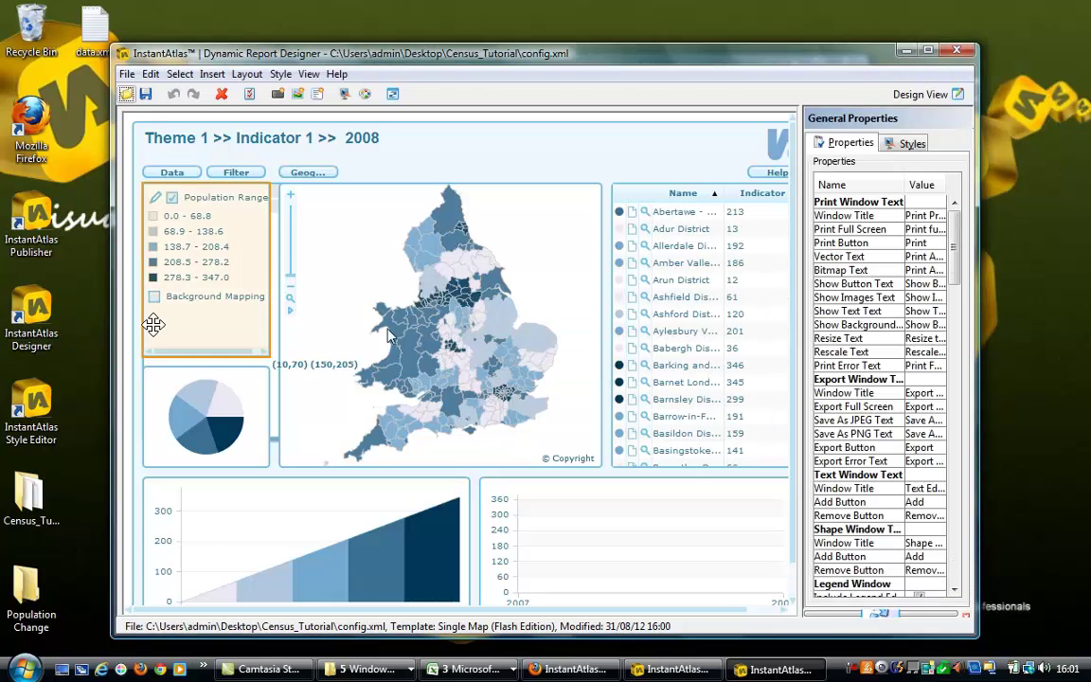
Switch the layout to wireframe view and select the Time Series Chart.
left_click(309, 74)
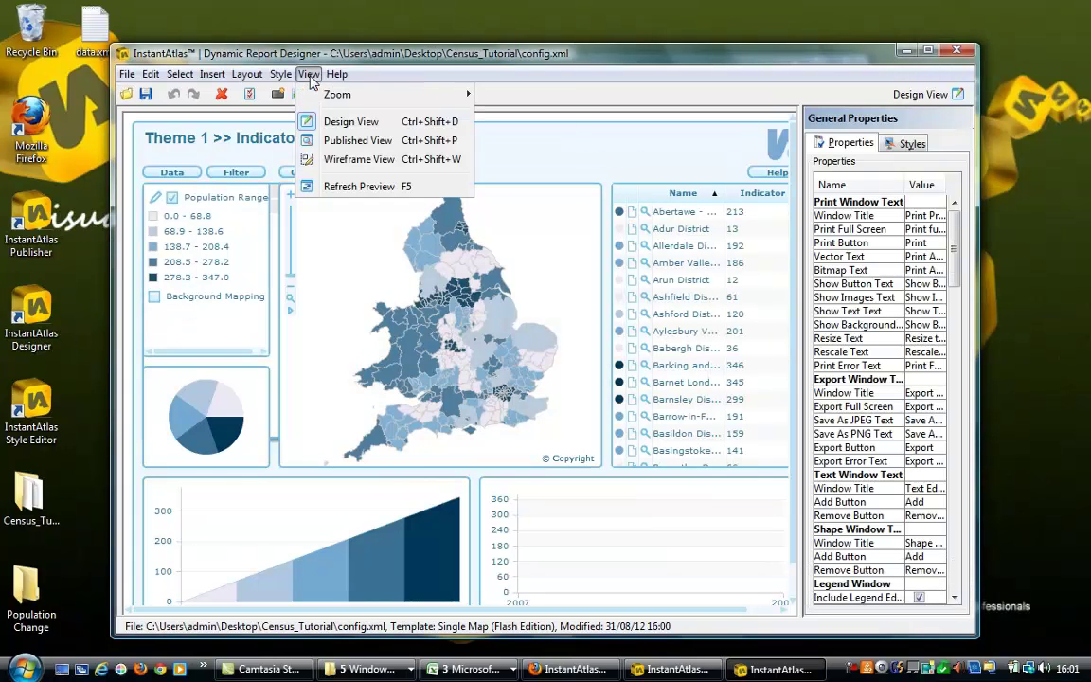
left_click(356, 161)
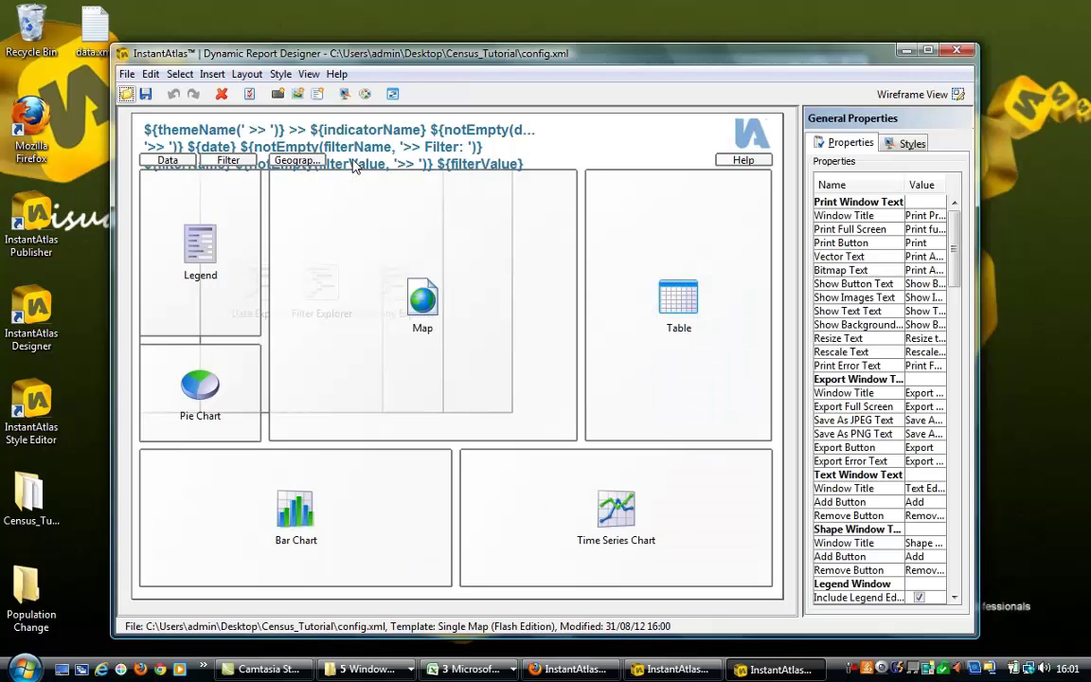
left_click(625, 514)
Resize the Time Series Chart to 347 by 150 at X 403, Y 436, then delete it.
left_click_drag(619, 459, 621, 471)
left_click_drag(773, 527, 738, 527)
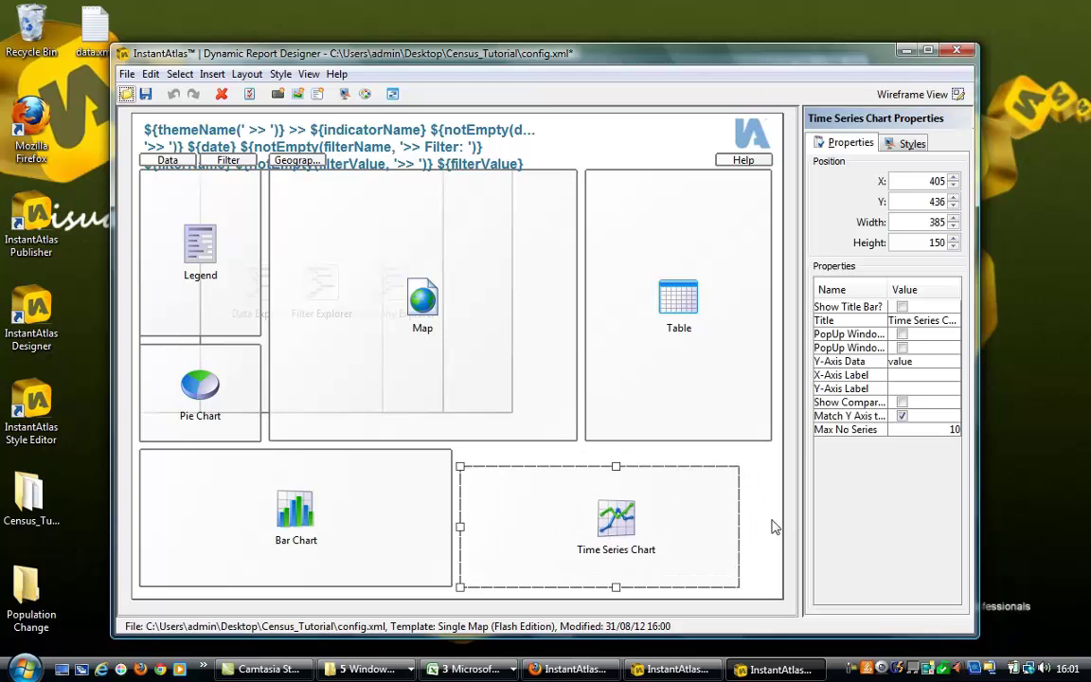
left_click(954, 185)
left_click(954, 185)
left_click(953, 218)
left_click(953, 218)
left_click(953, 218)
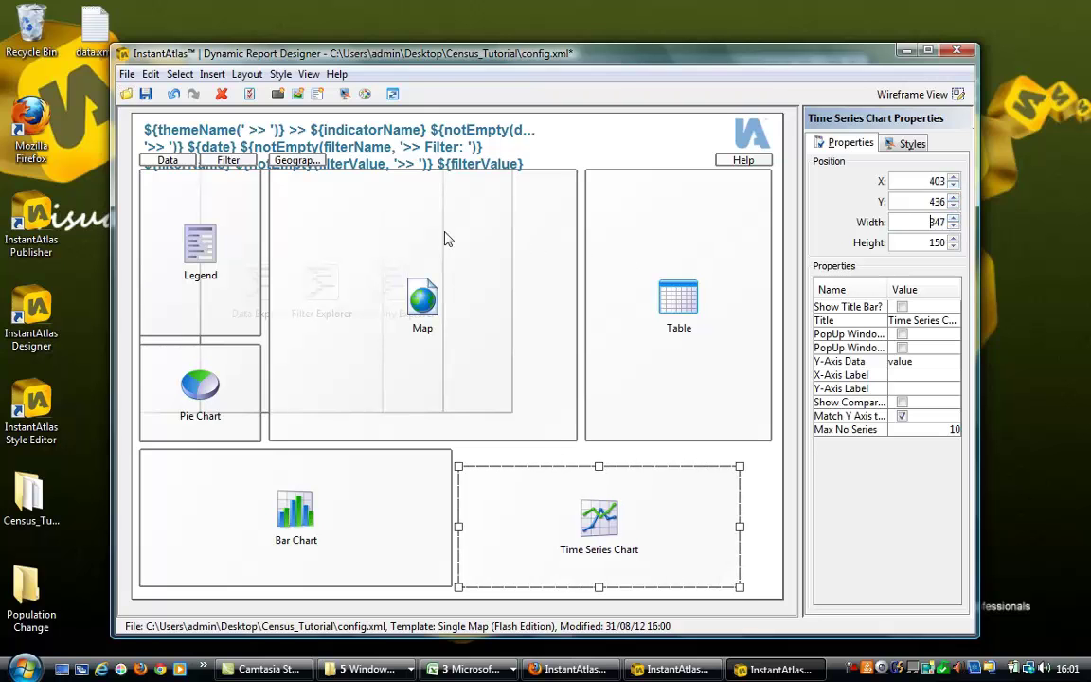
left_click(222, 94)
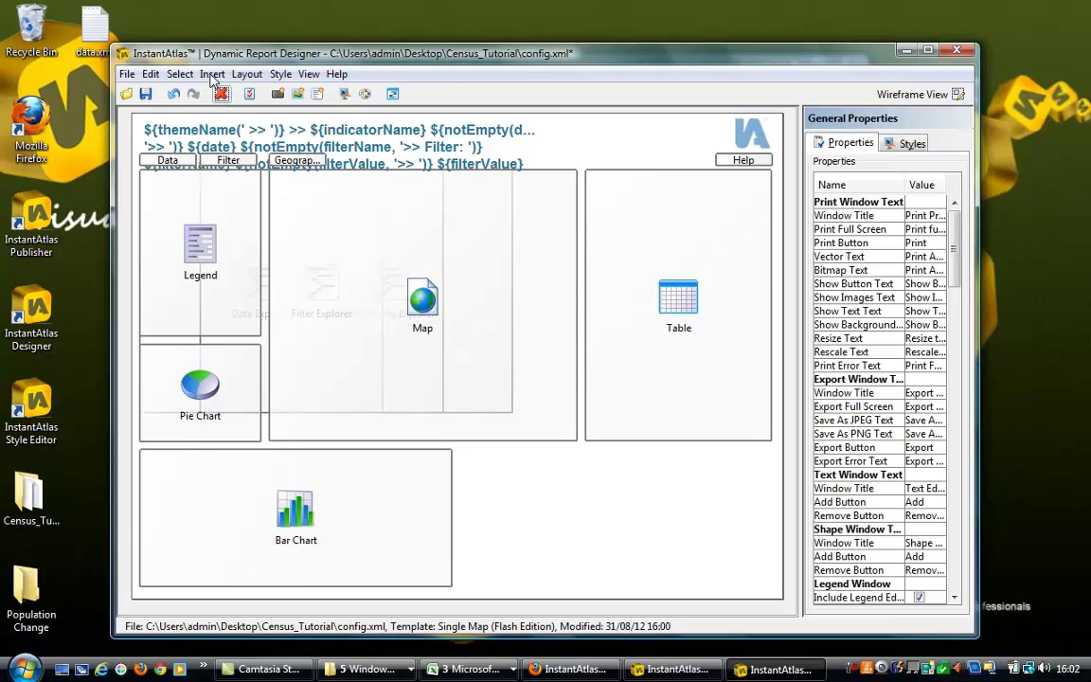
Insert a Pyramid Chart, size it to 377 by 407 over the map, and untick Use X-Axis Minimum.
left_click(212, 75)
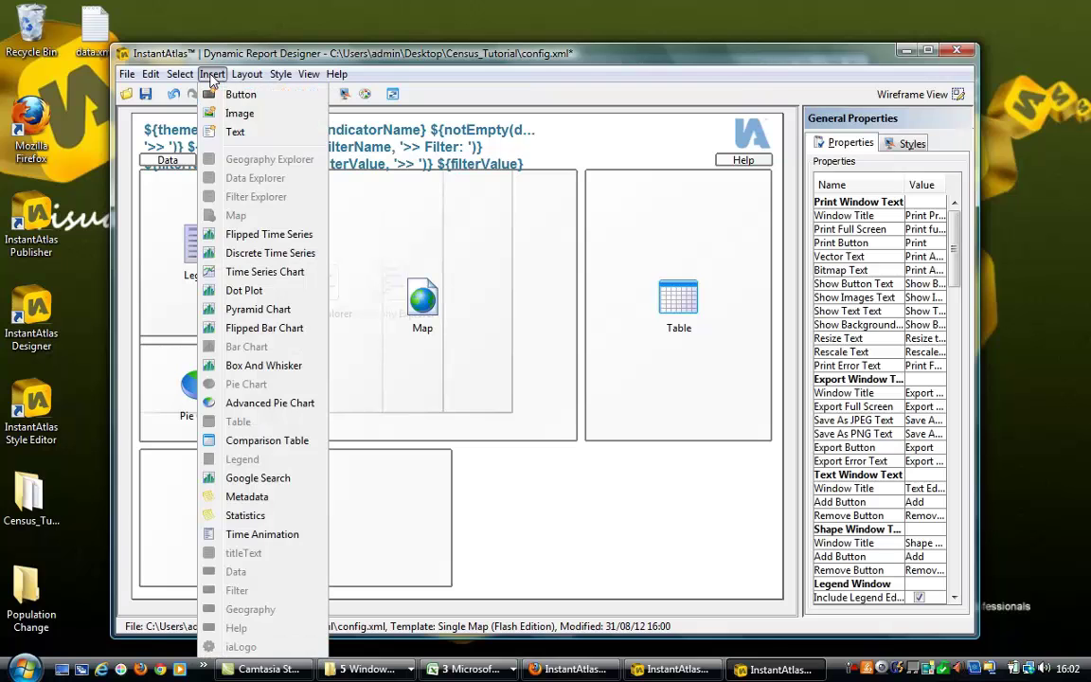
left_click(249, 309)
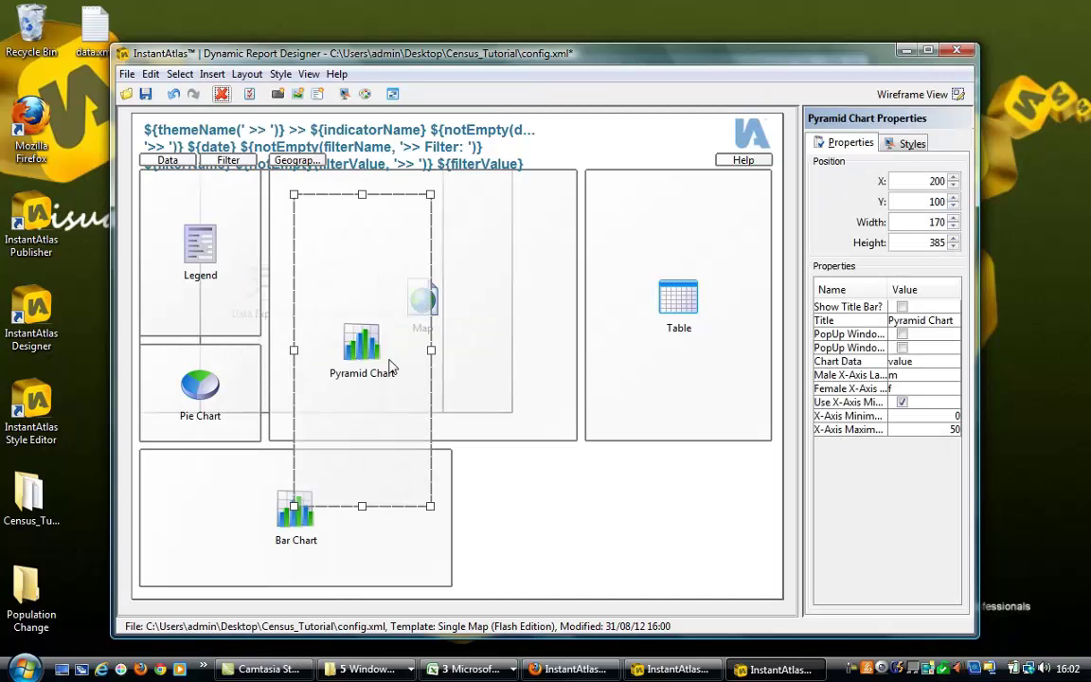
left_click_drag(391, 365, 537, 387)
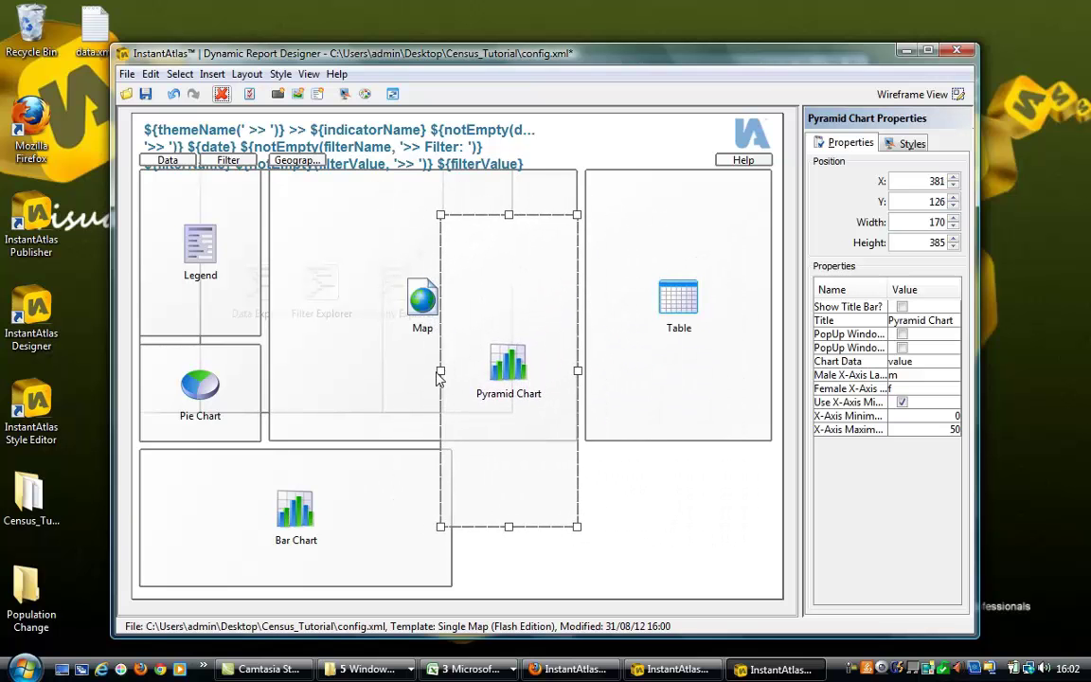
left_click_drag(442, 372, 258, 369)
left_click_drag(468, 215, 468, 198)
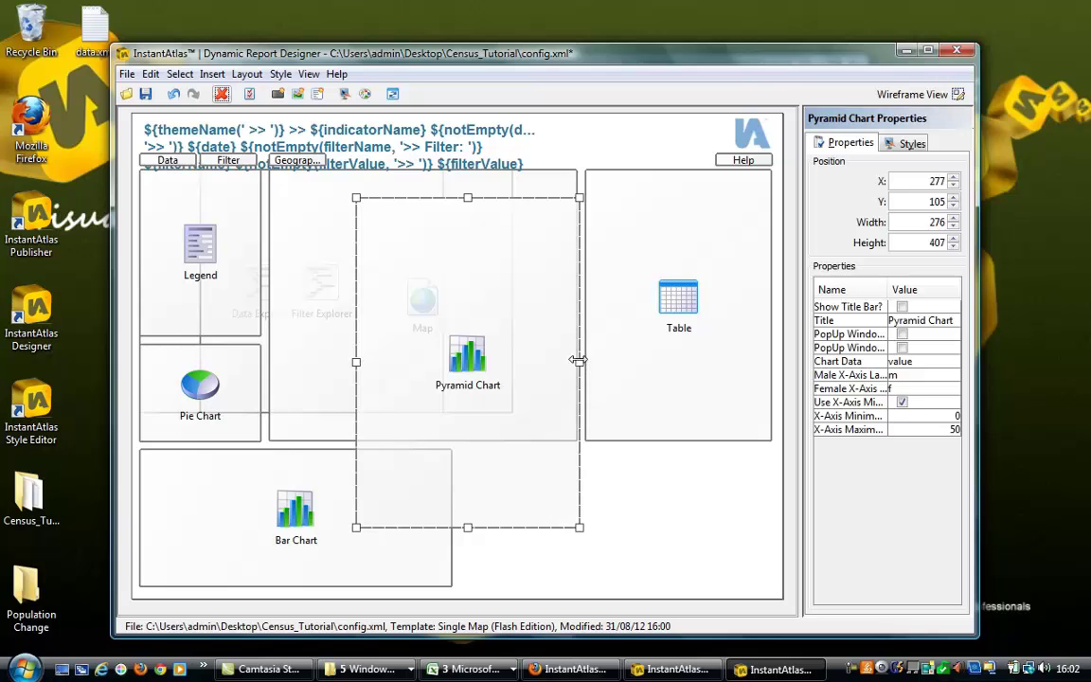
left_click_drag(580, 361, 662, 362)
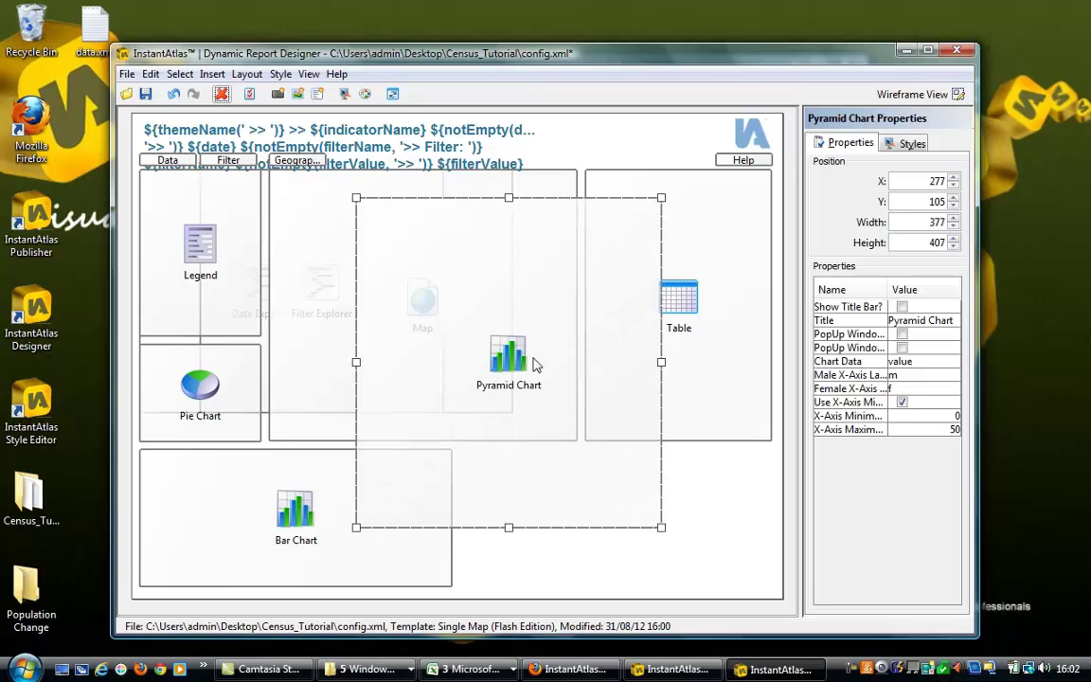
left_click_drag(519, 360, 441, 338)
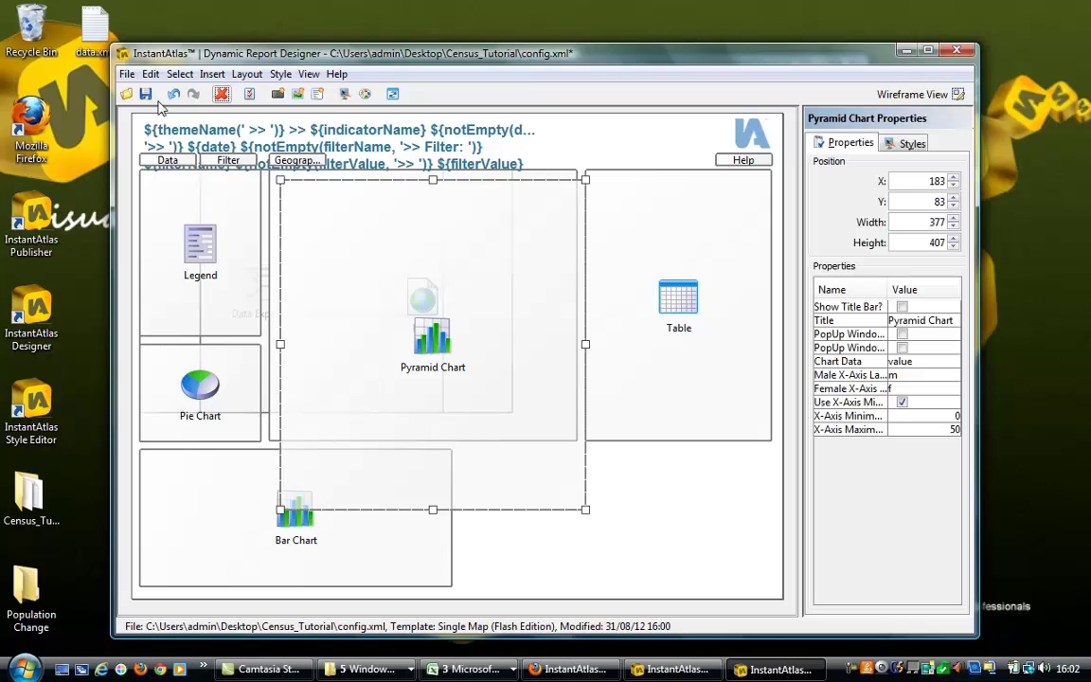
left_click(902, 403)
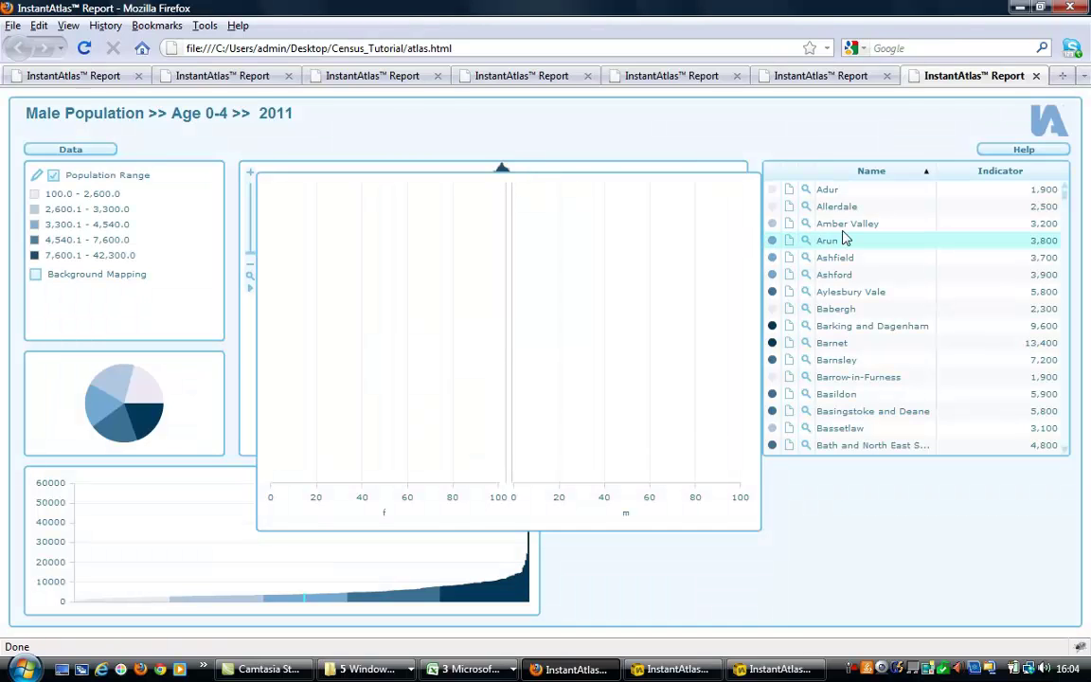
Show the Amber Valley, Arun and Ashfield pyramids, then switch to the example census pyramid report.
left_click(843, 227)
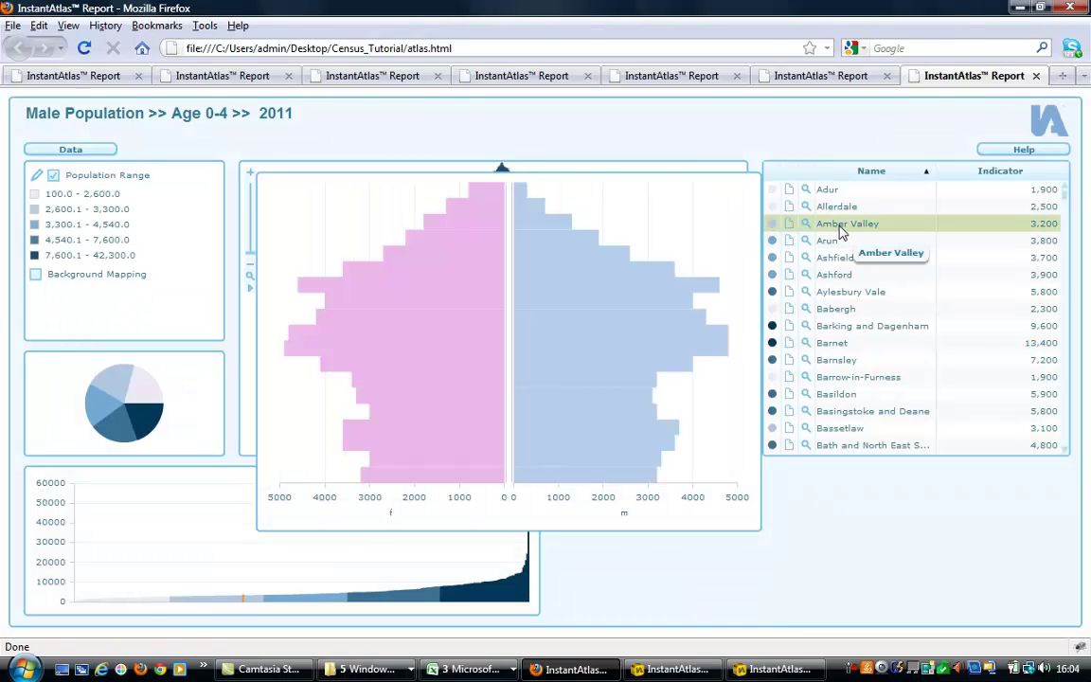
left_click(840, 242)
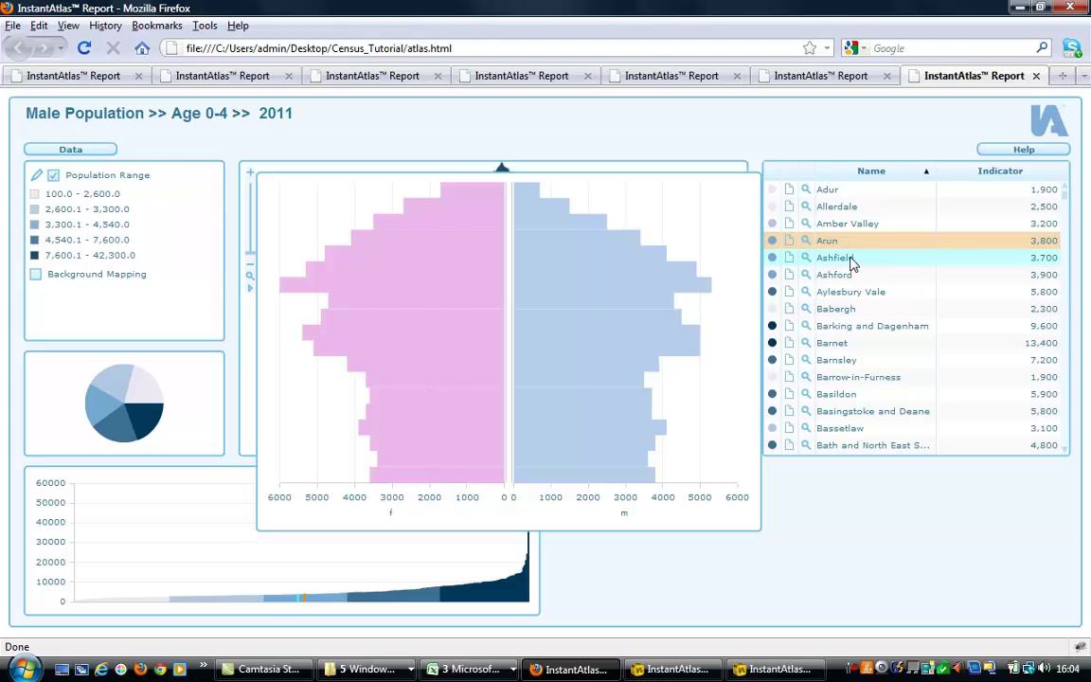
left_click(851, 259)
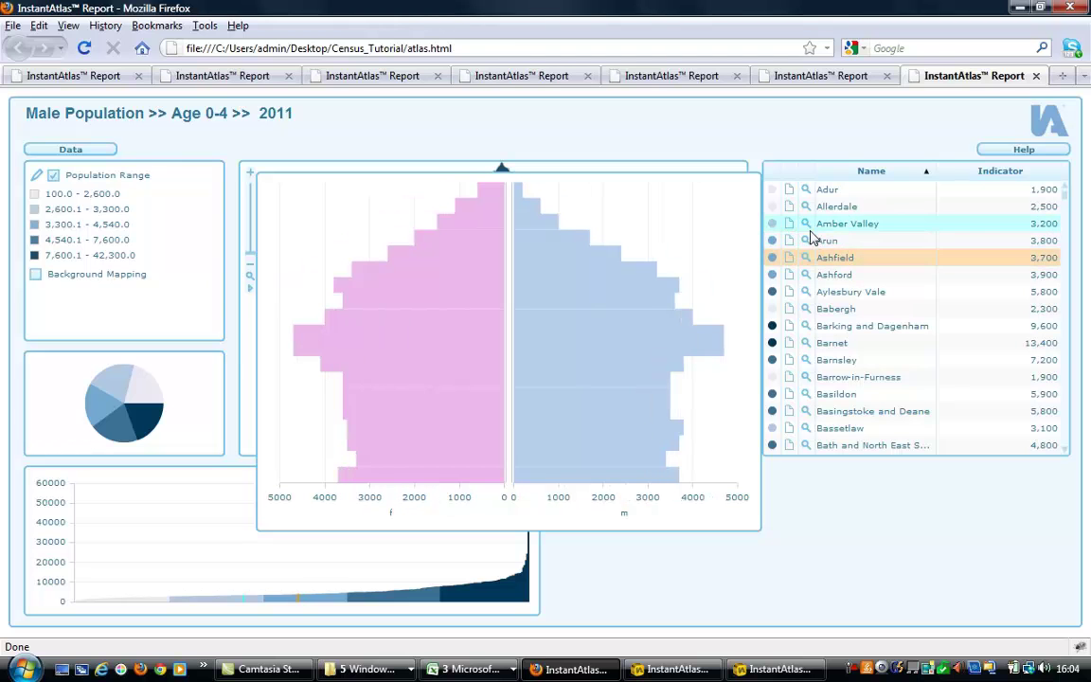
left_click(98, 81)
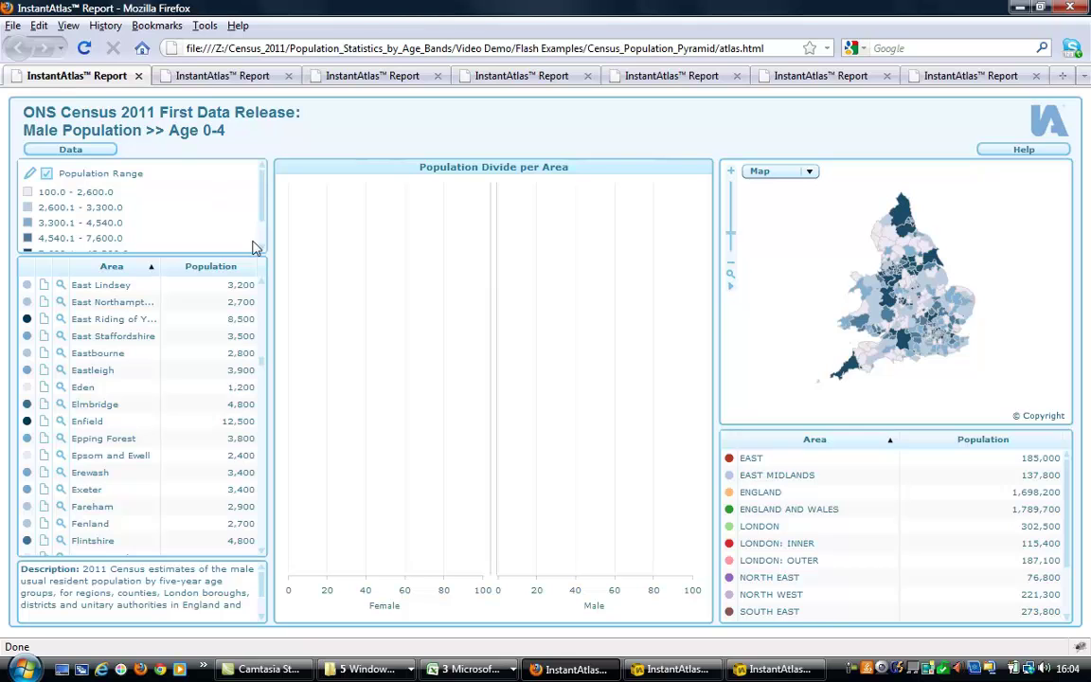
In the example report, show the Amber Valley, Arun and Ashfield population pyramids.
left_click_drag(261, 365, 263, 277)
left_click(123, 322)
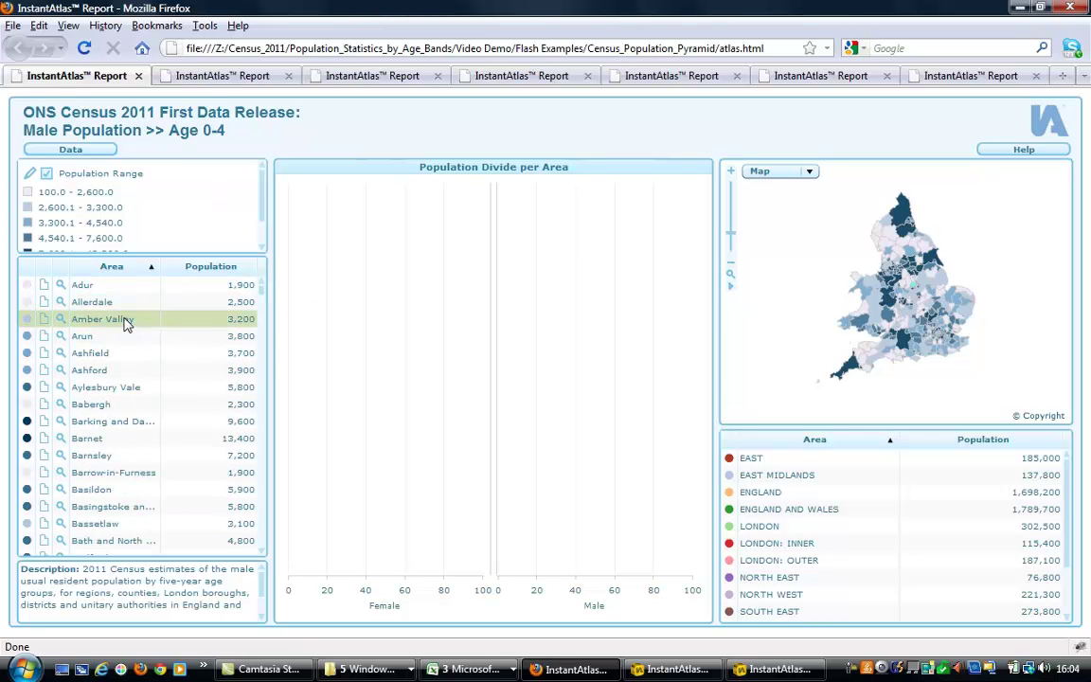
left_click(119, 343)
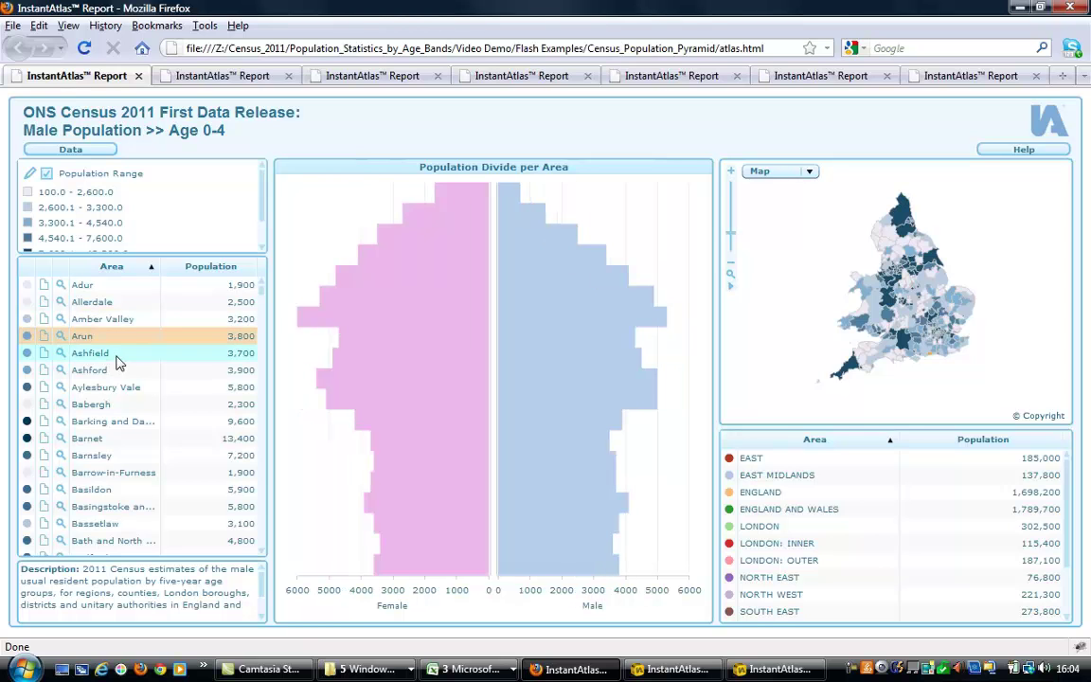
left_click(118, 354)
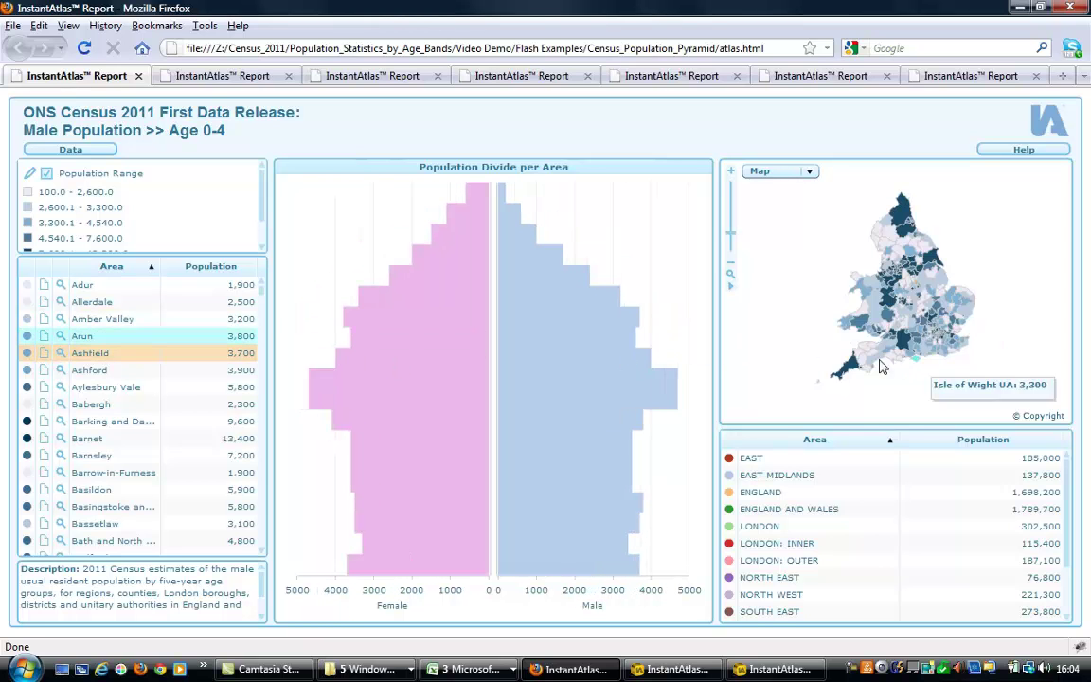
Zoom the map to Ashfield and back to all areas, then follow the ONS 2011 Census source link.
left_click(59, 354)
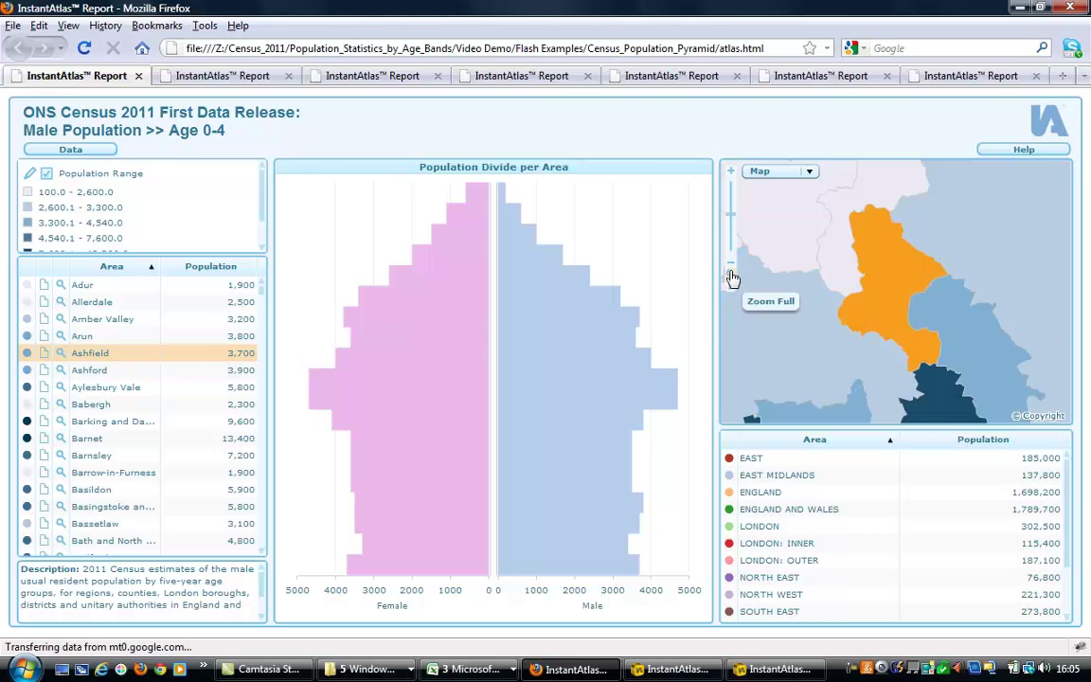
left_click(731, 278)
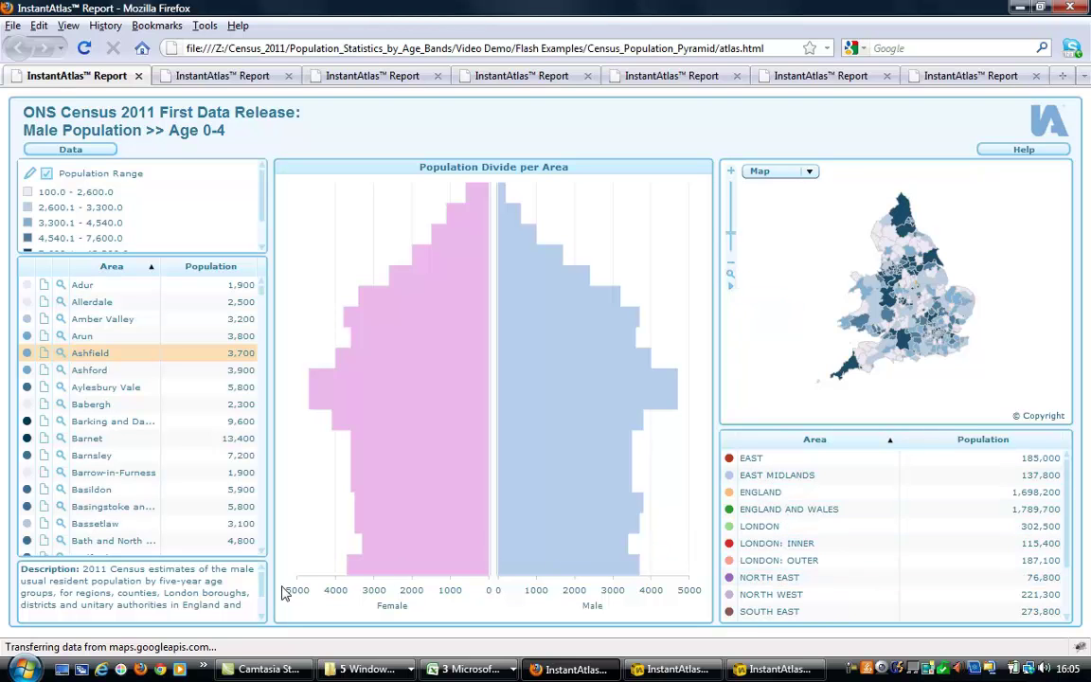
left_click_drag(253, 589, 252, 603)
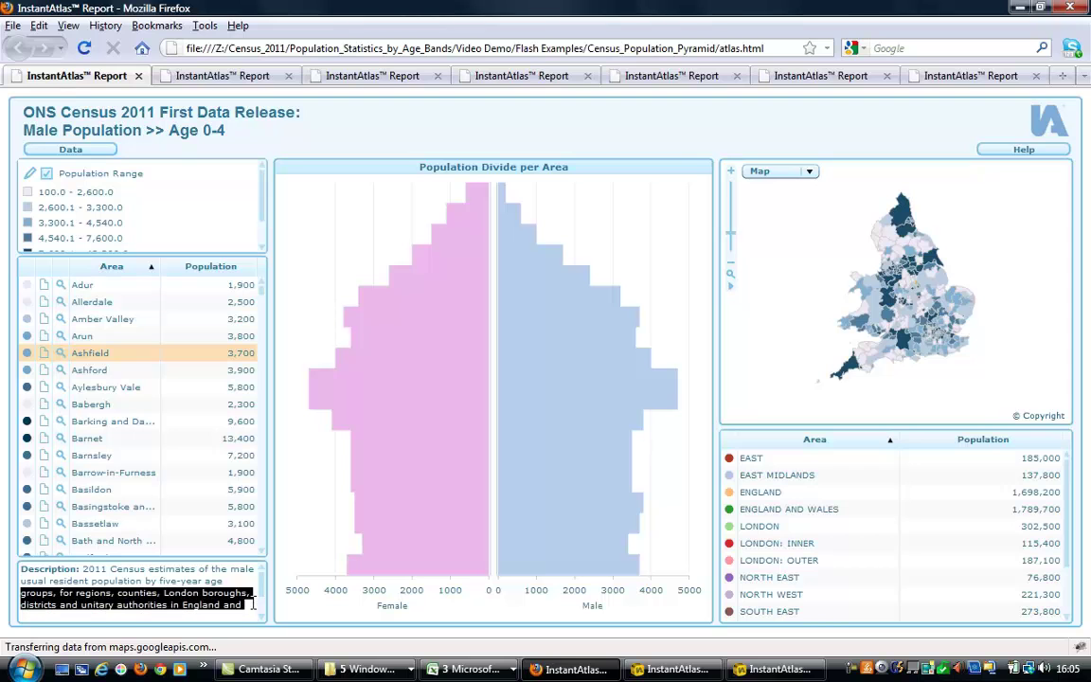
scroll(244, 597, "down", 1)
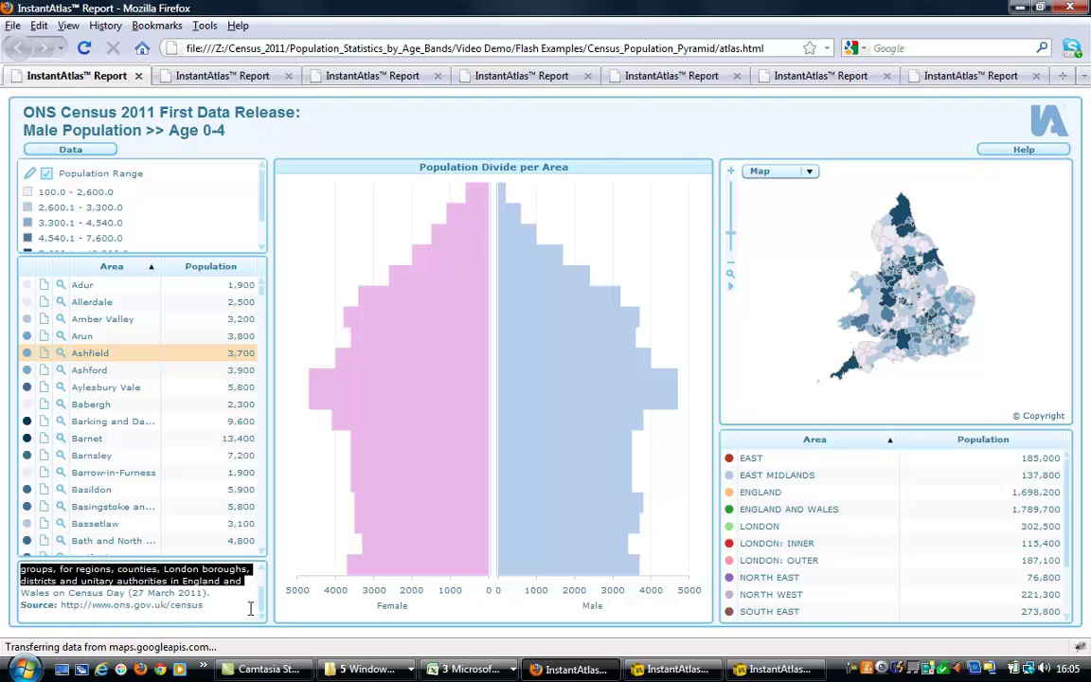
left_click(233, 607)
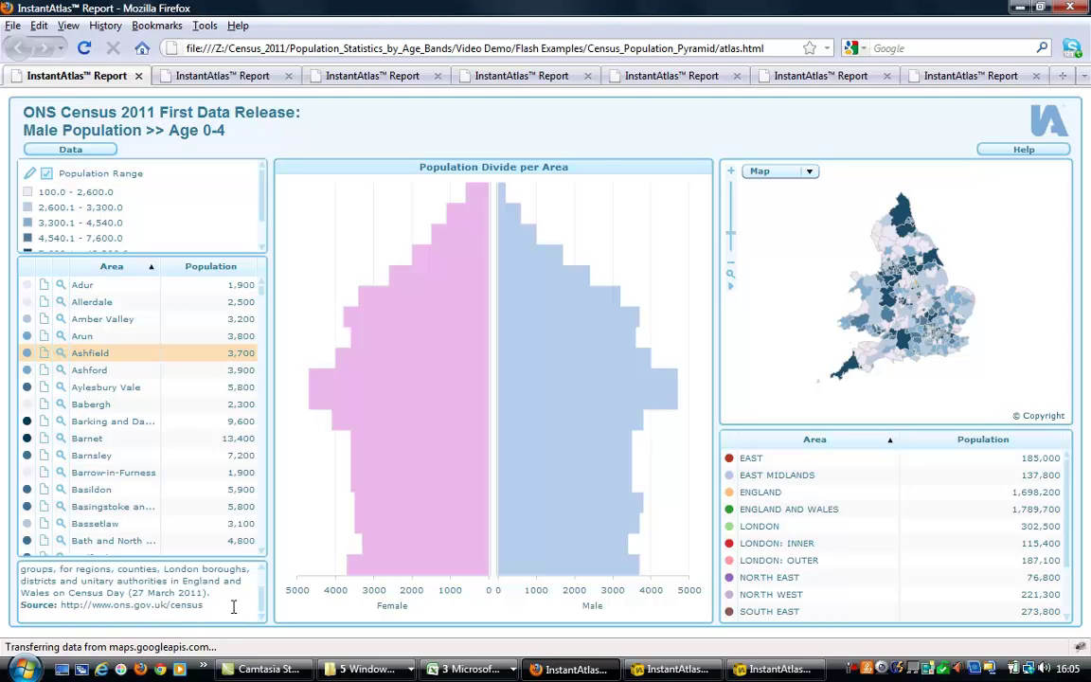
left_click(165, 606)
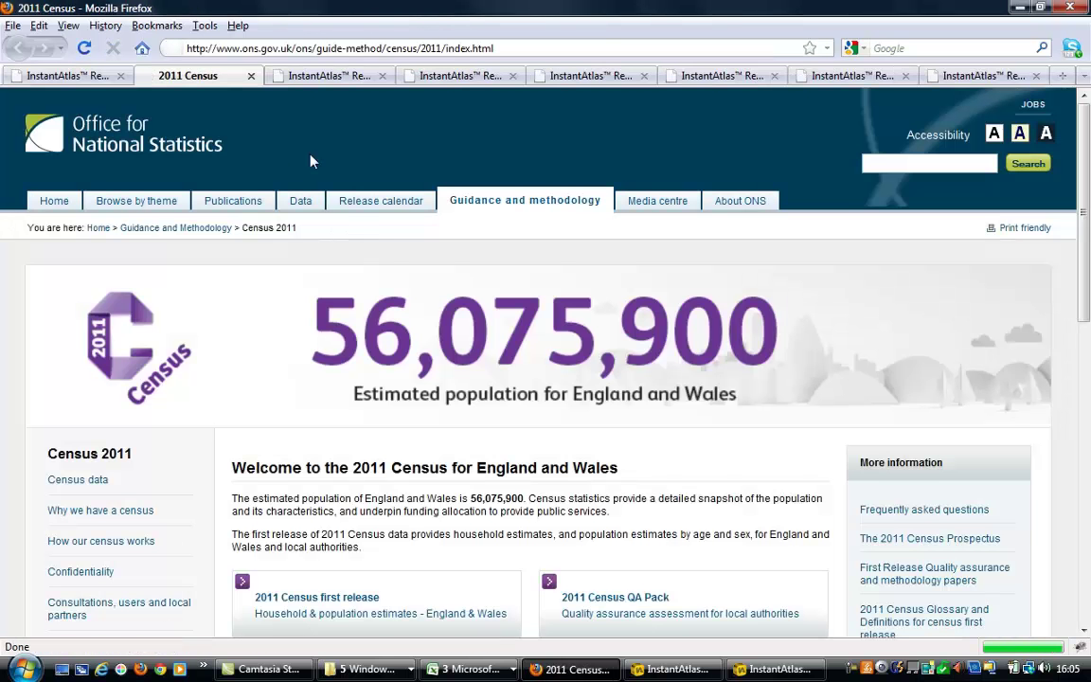
Close the ONS 2011 Census tab and bring up the population indicator list.
left_click(251, 76)
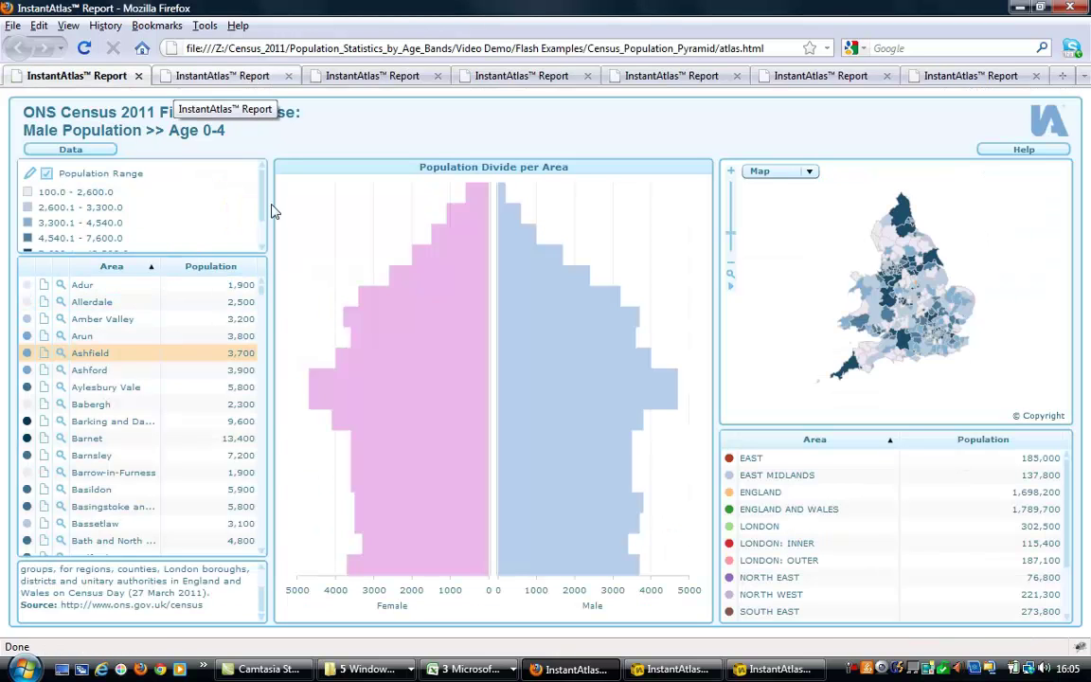
scroll(260, 199, "down", 2)
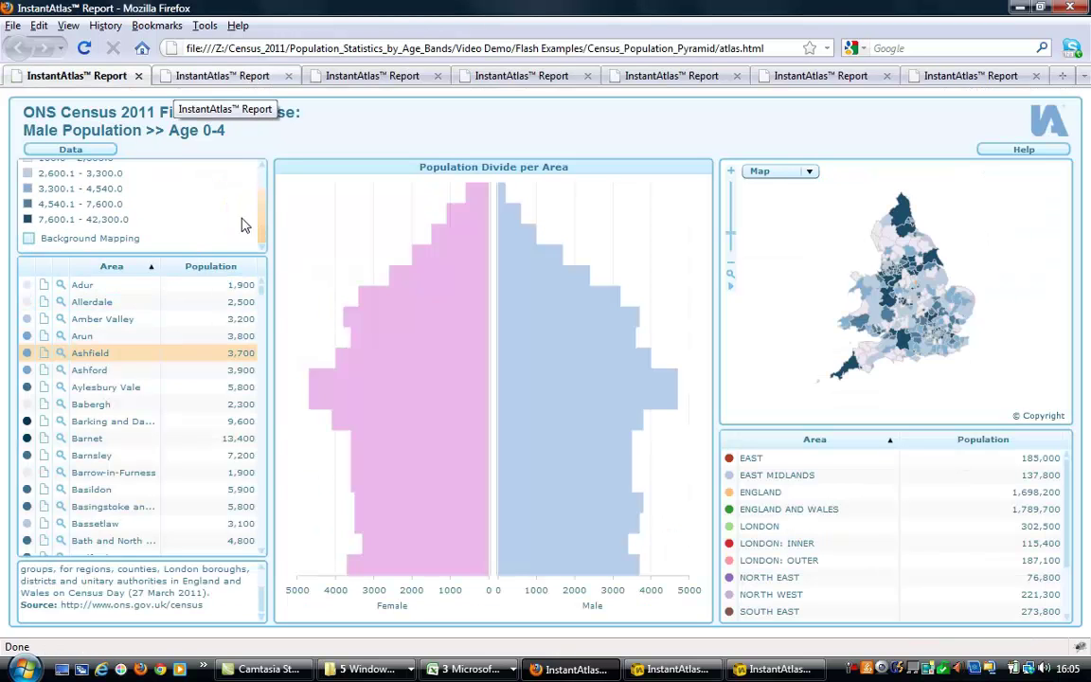
left_click(74, 149)
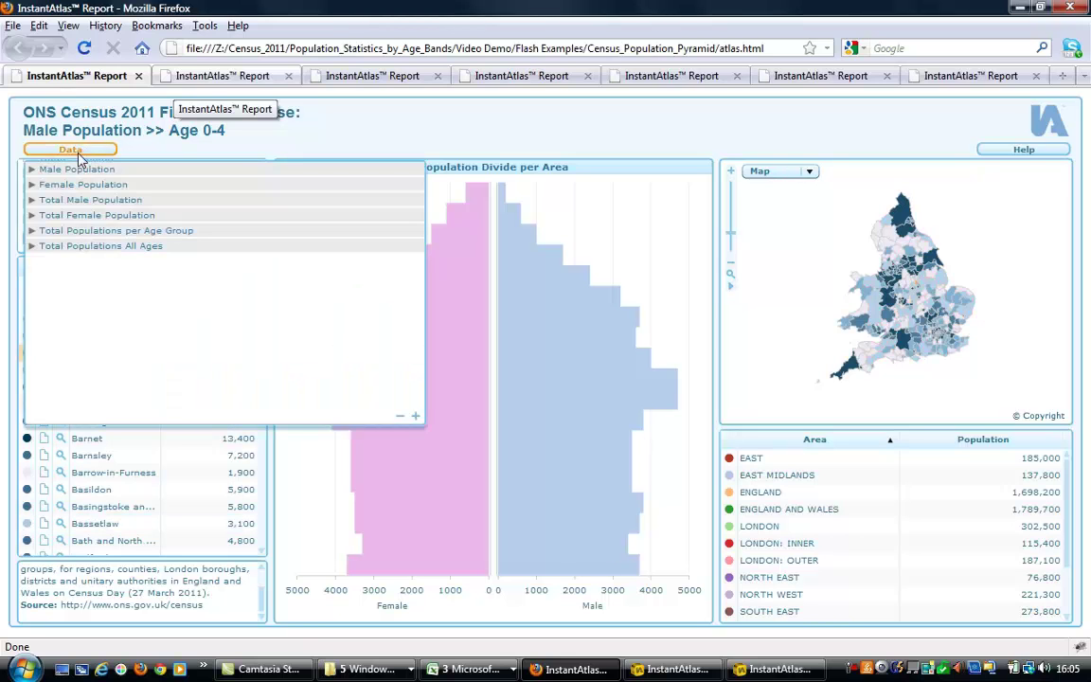
Expand and collapse the Female, Total Male and Total Female Population groups, then go to the female map tab.
left_click(31, 185)
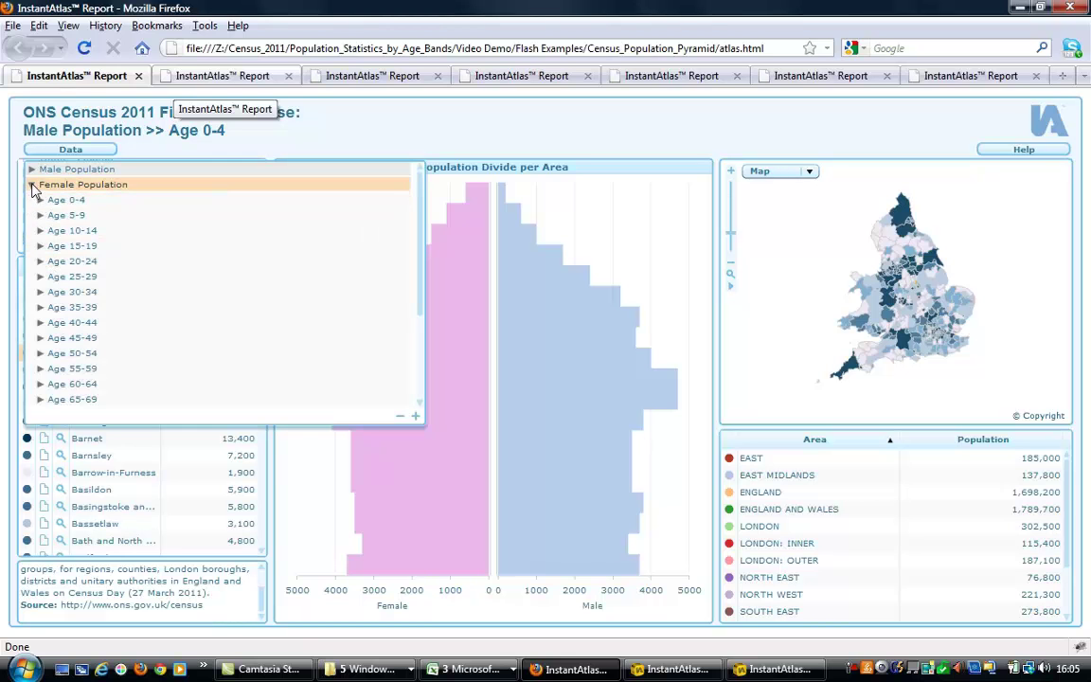
left_click(32, 185)
left_click(32, 199)
left_click(31, 200)
left_click(30, 214)
left_click(27, 212)
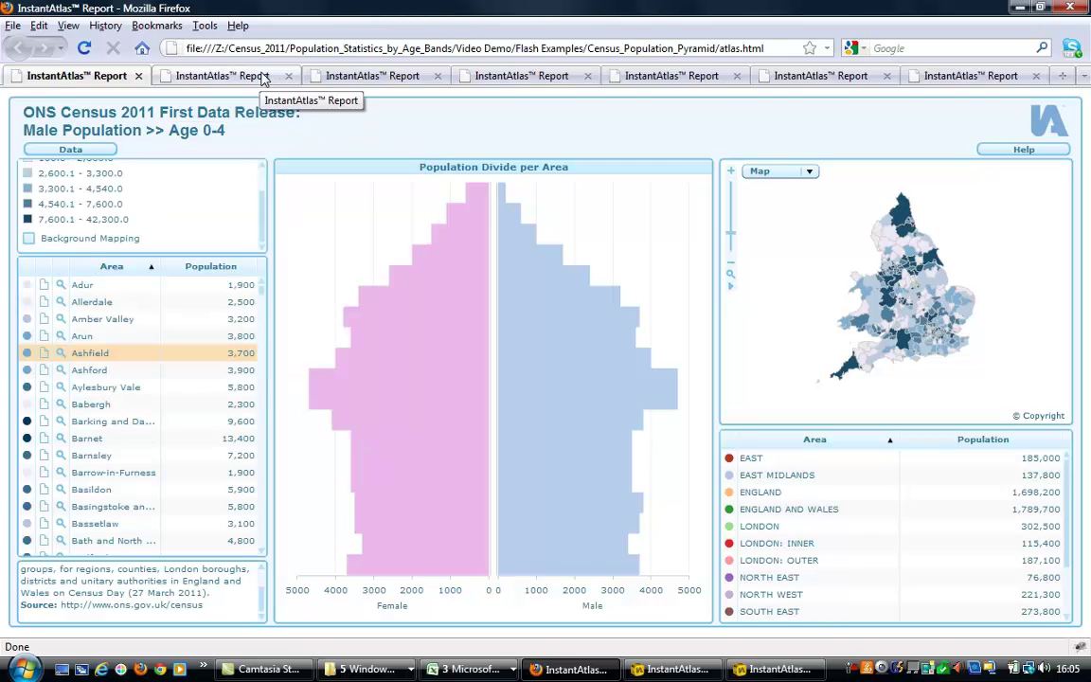
left_click(264, 80)
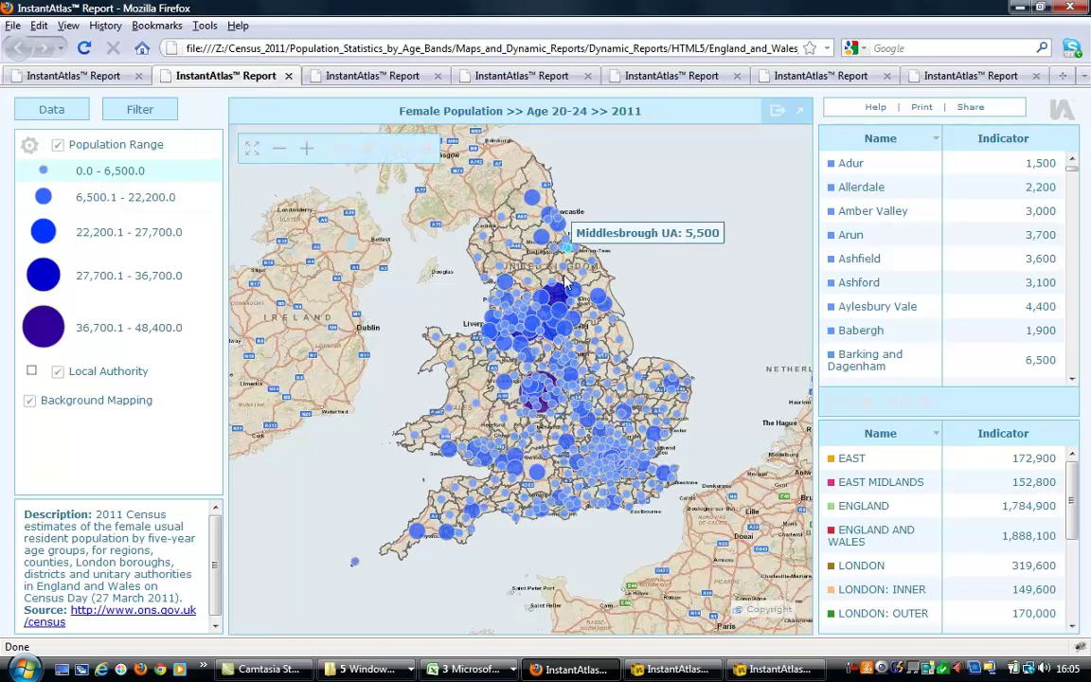
Highlight areas in the 36,700.1-48,400.0, 22,200.1-27,700.0 and 6,500.1-22,200.0 ranges, then clear them.
left_click(144, 336)
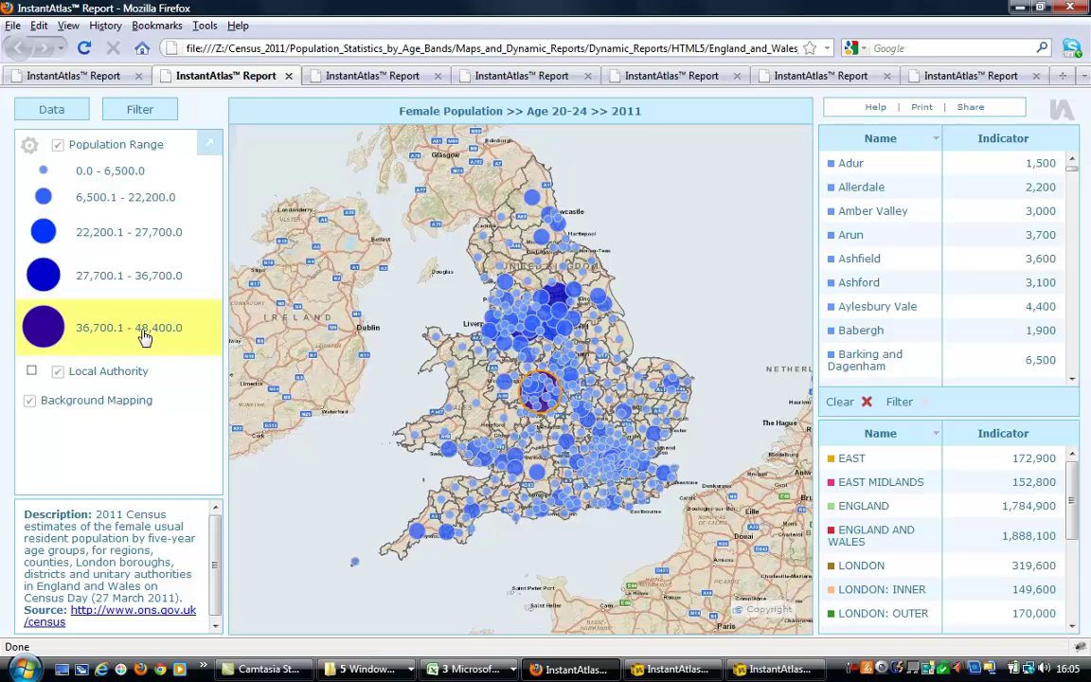
left_click(114, 237)
left_click(114, 201)
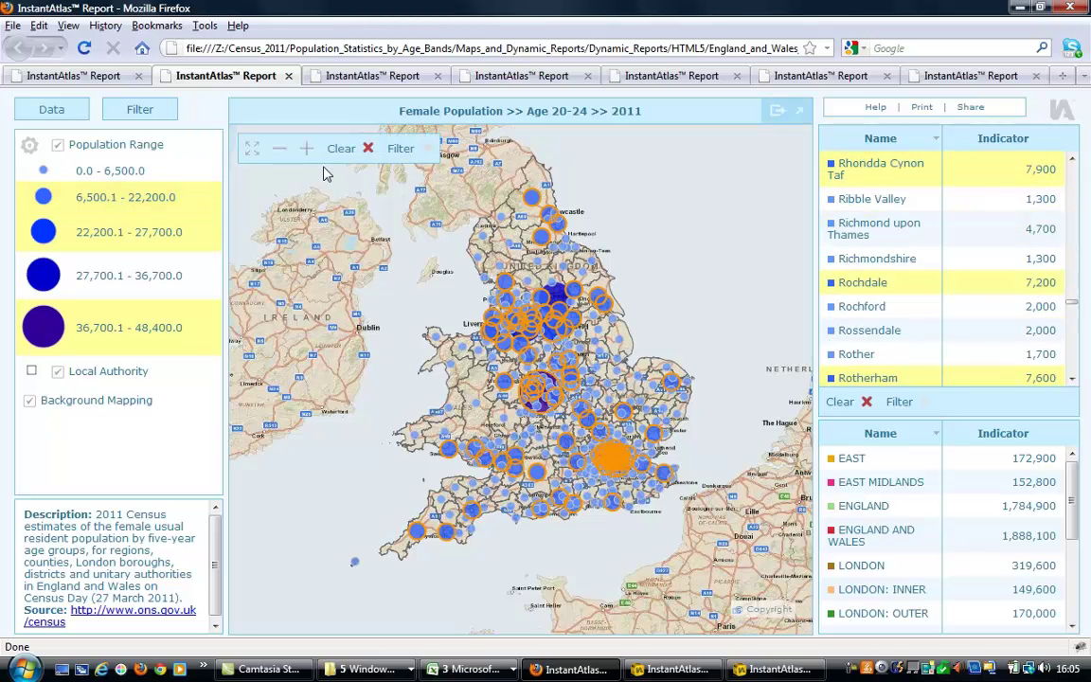
left_click(341, 148)
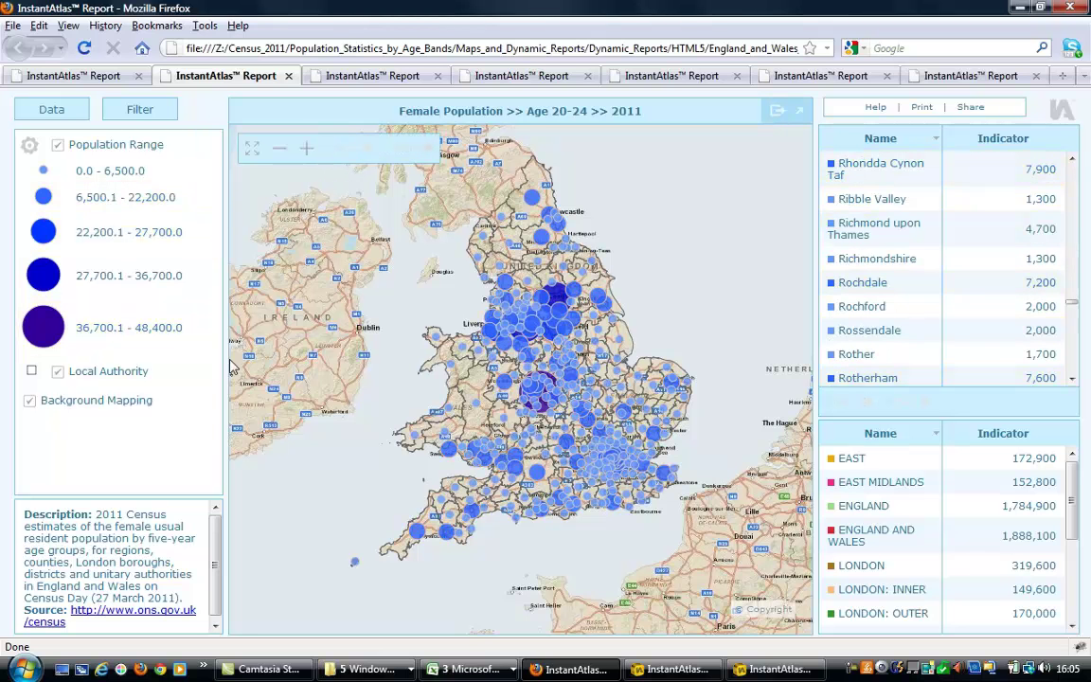
Toggle background mapping off and on, and browse the indicator list back to Top Level.
left_click(27, 401)
left_click(28, 401)
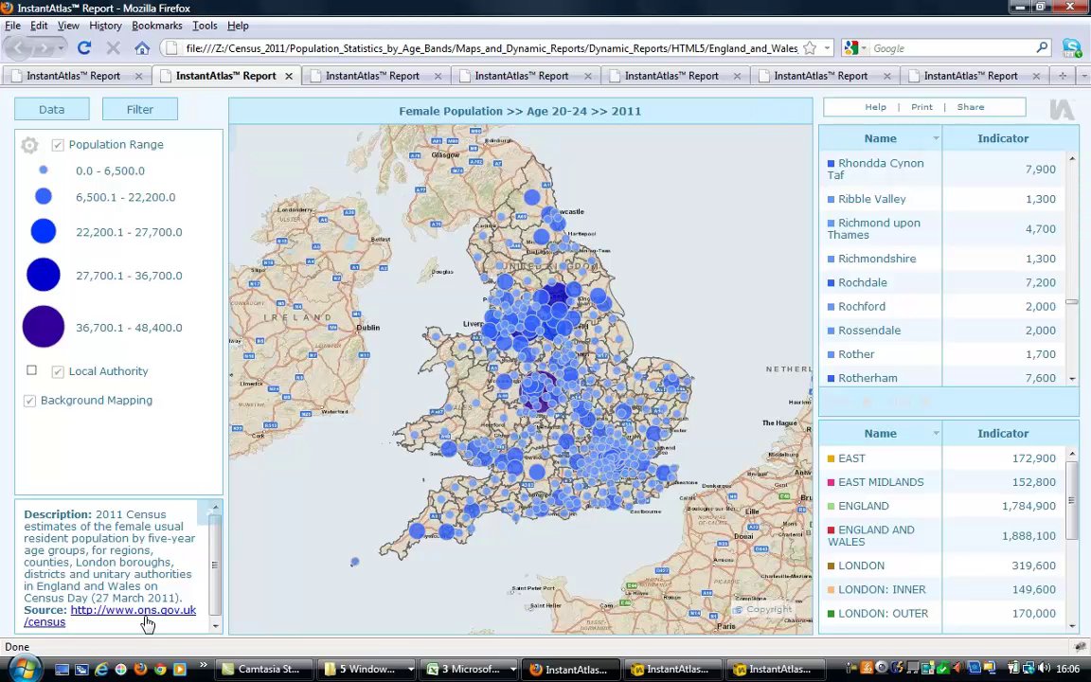
left_click(62, 113)
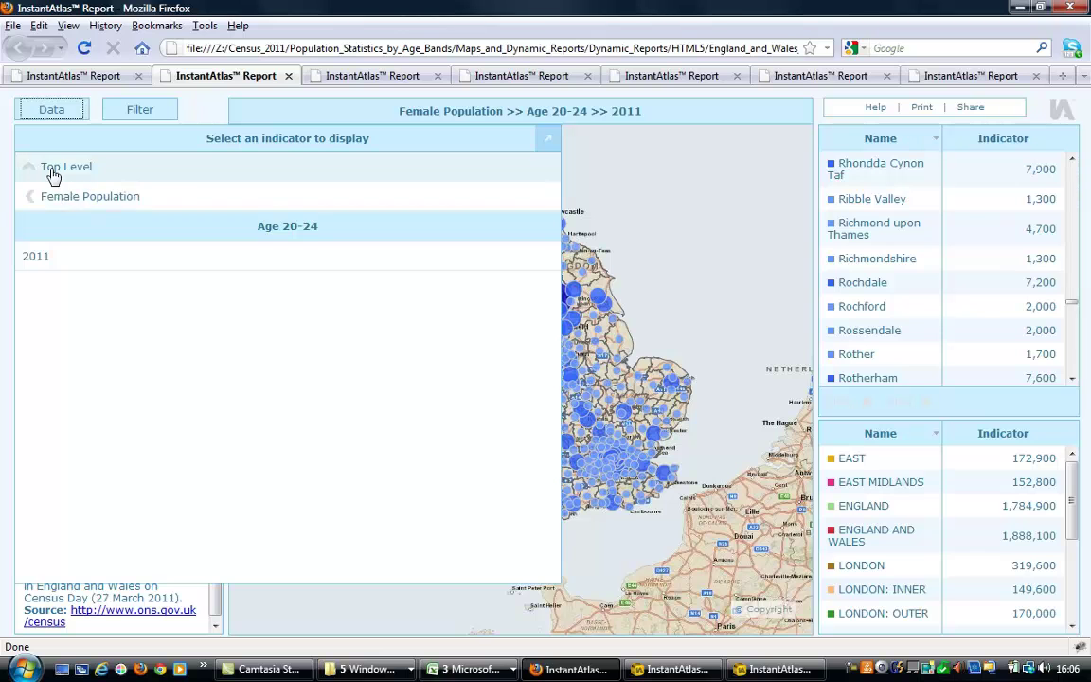
left_click(54, 170)
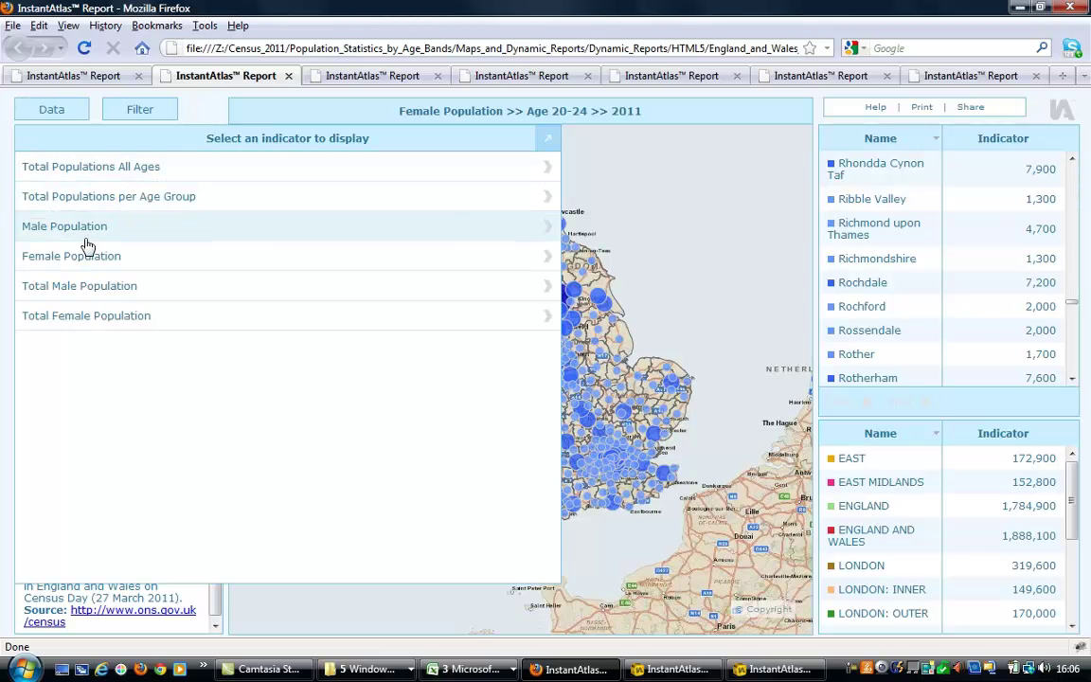
left_click(62, 114)
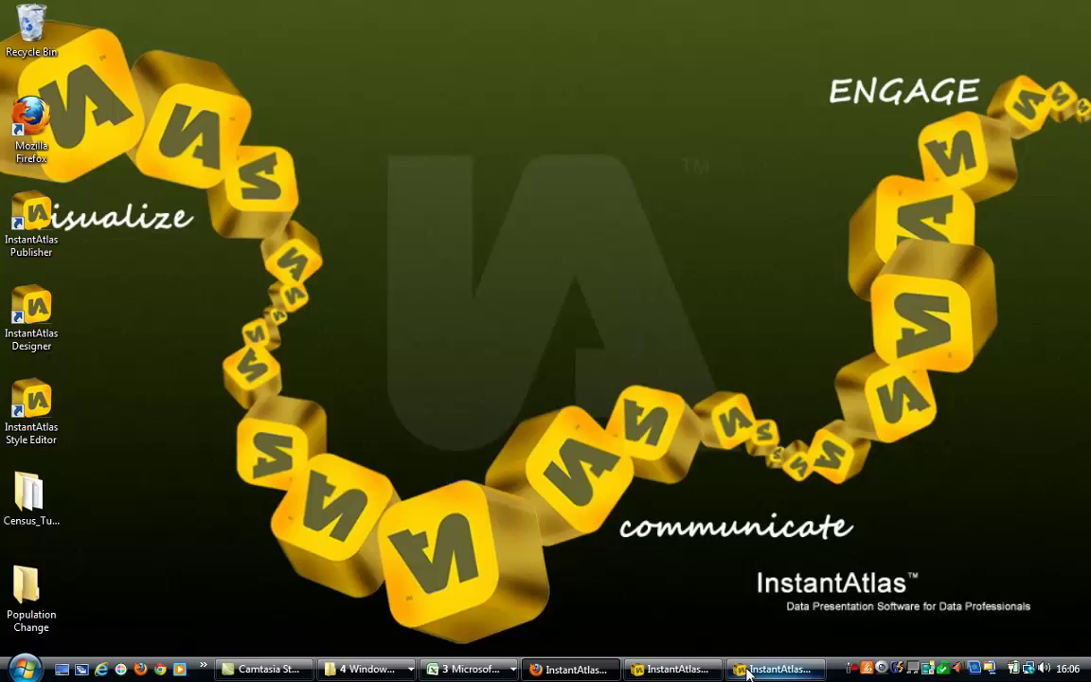
Keep Double Map (Flash Edition) as the template and advance to Choose Your Base Geography.
mouse_move(748, 673)
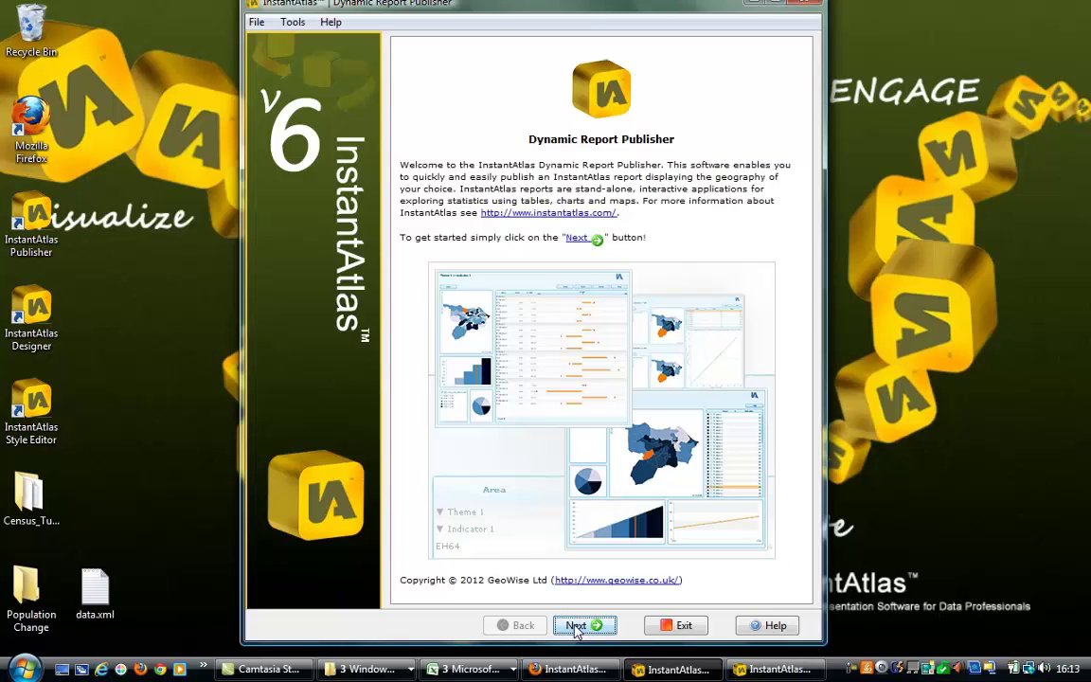
left_click(576, 626)
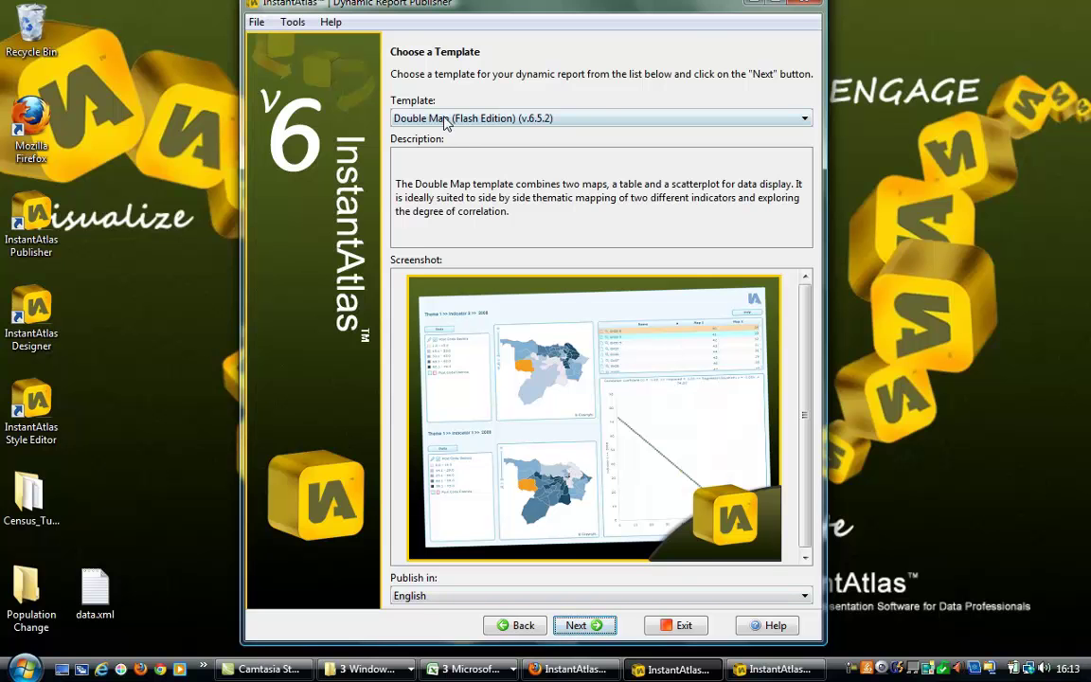
left_click(483, 114)
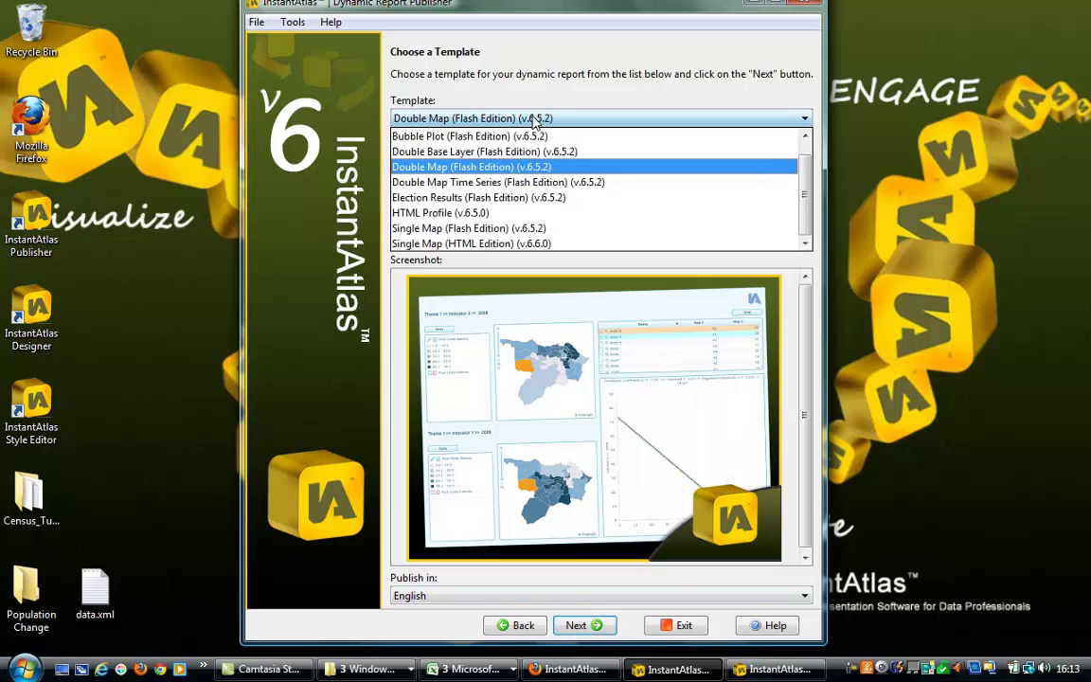
left_click(483, 114)
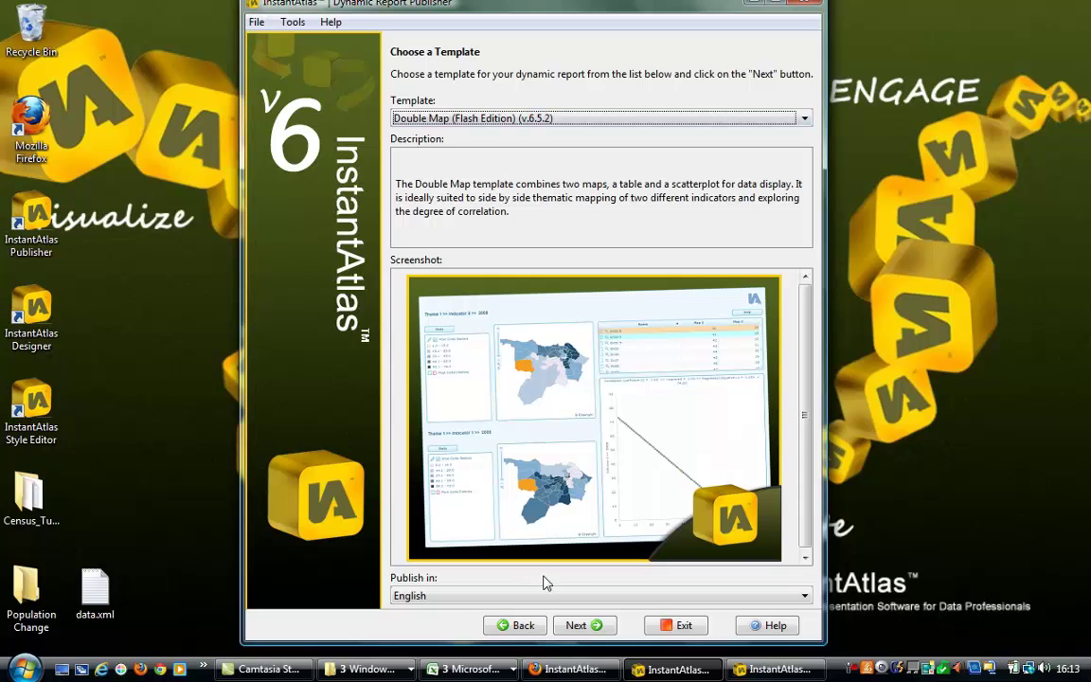
left_click(581, 629)
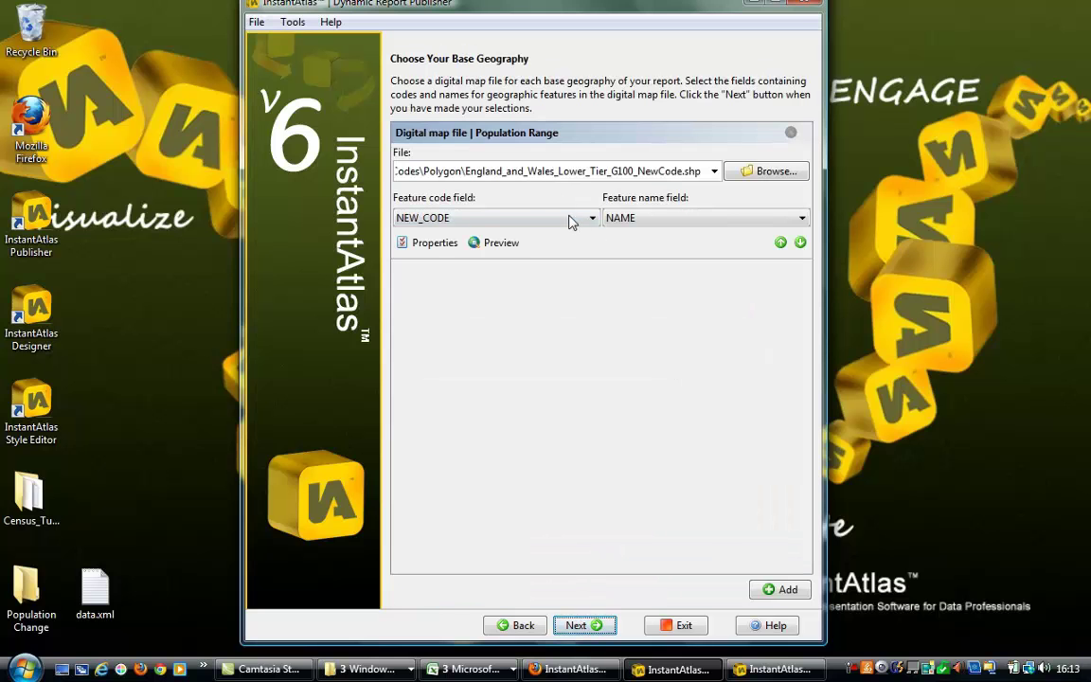
Accept the Population Range layer properties and use Desktop\data.xml as the report data.
left_click(437, 244)
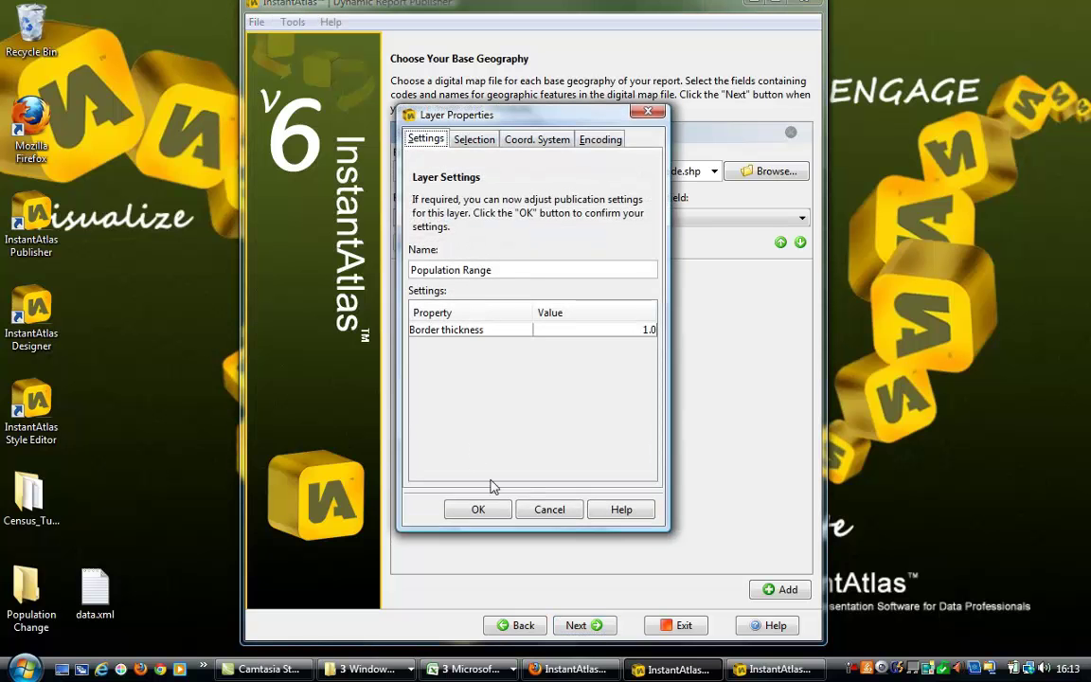
left_click(479, 509)
left_click(579, 626)
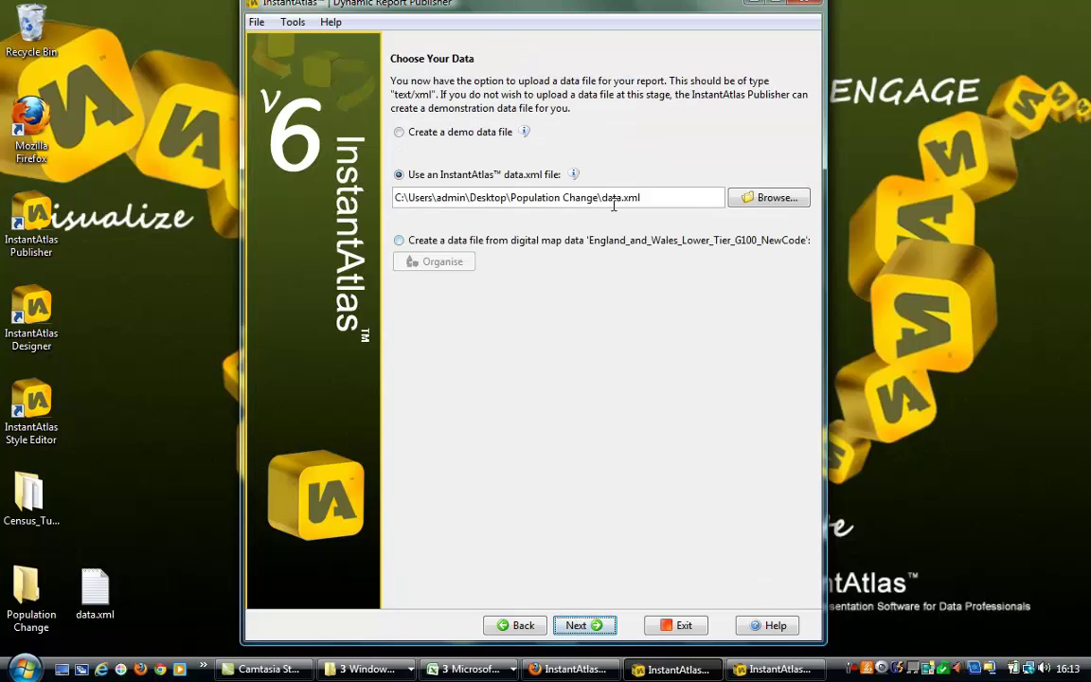
left_click(757, 199)
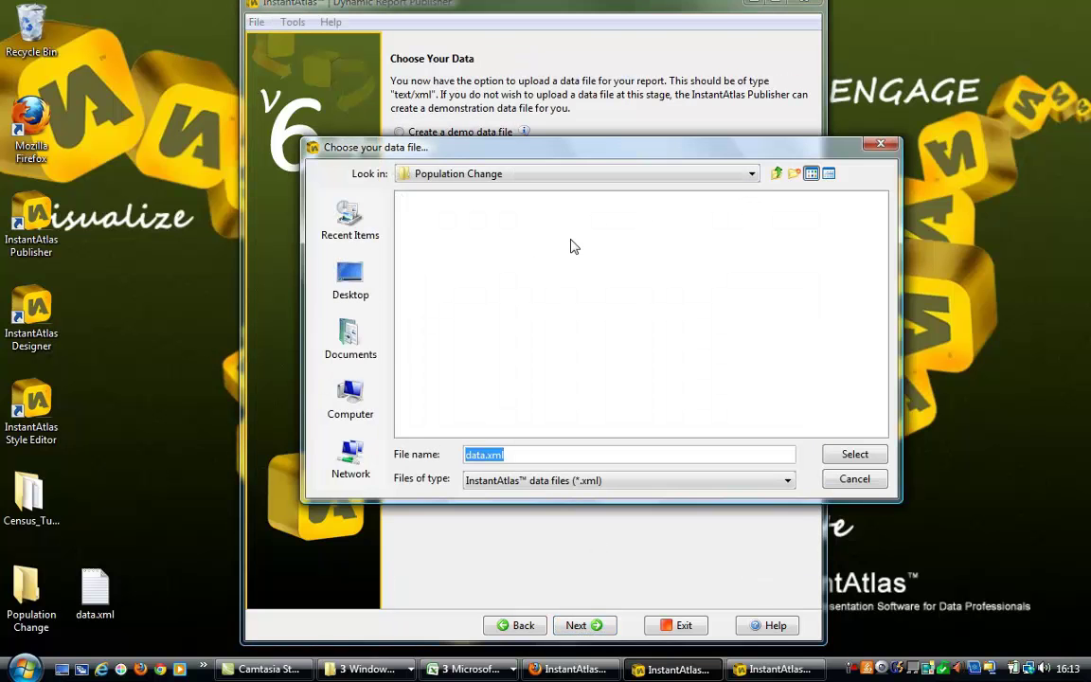
left_click(358, 280)
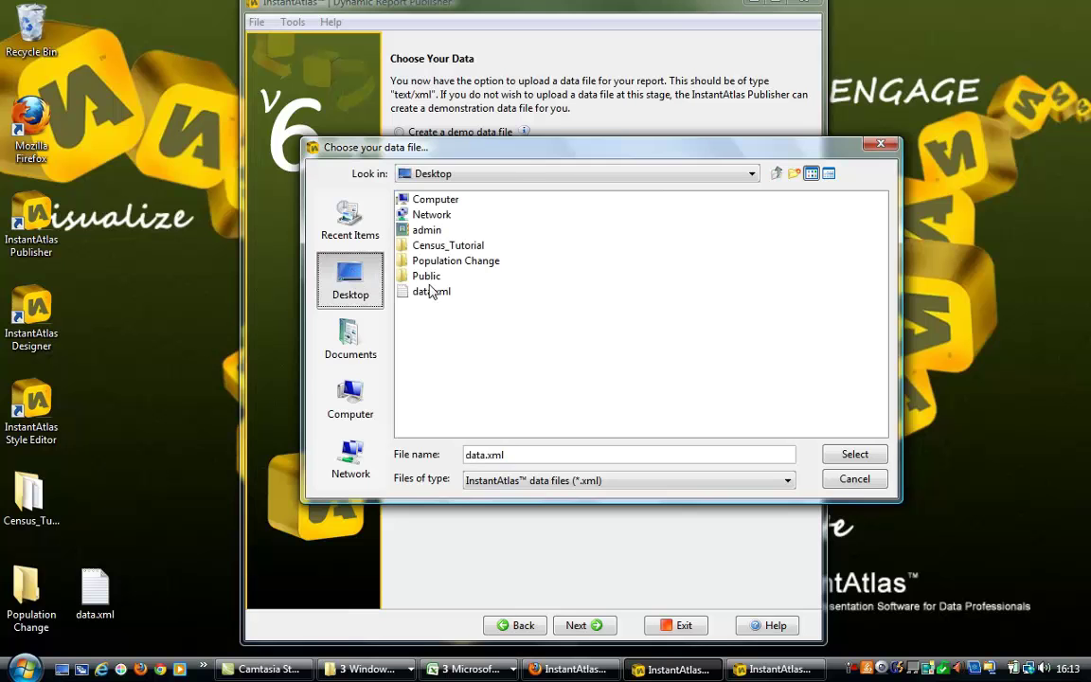
double_click(434, 292)
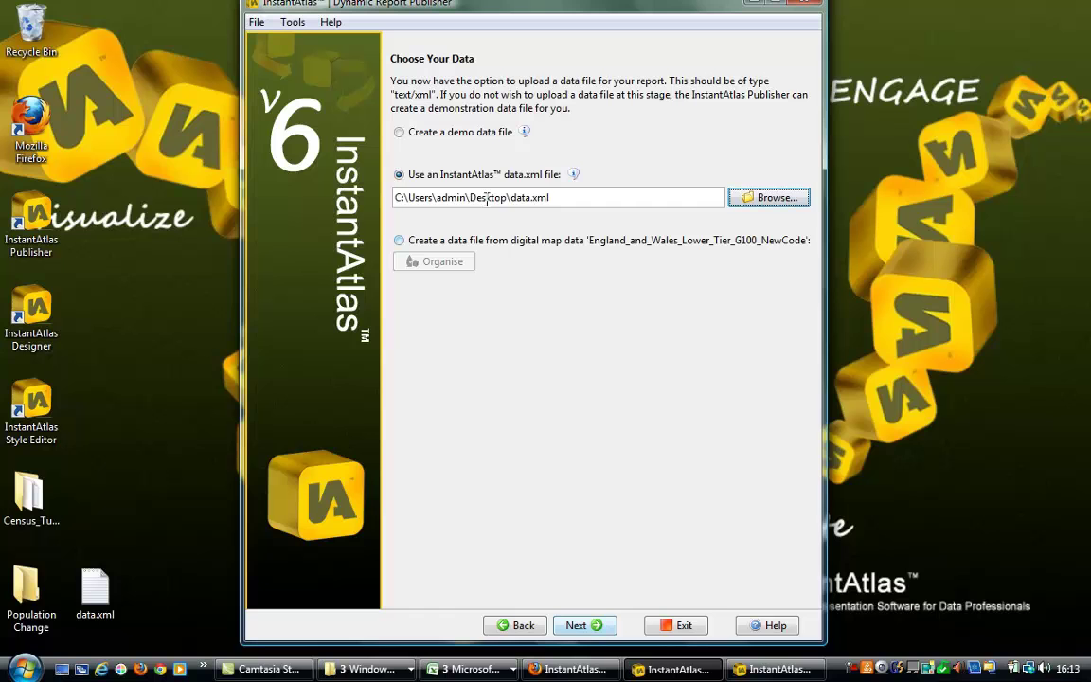
left_click(398, 132)
left_click(431, 176)
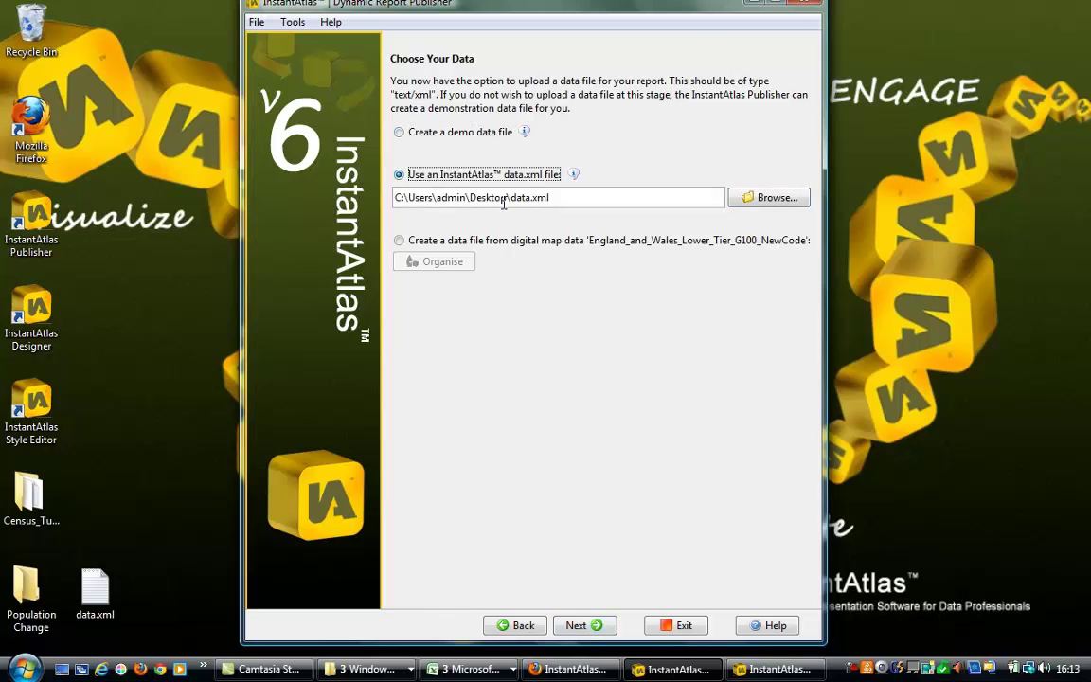
left_click(581, 628)
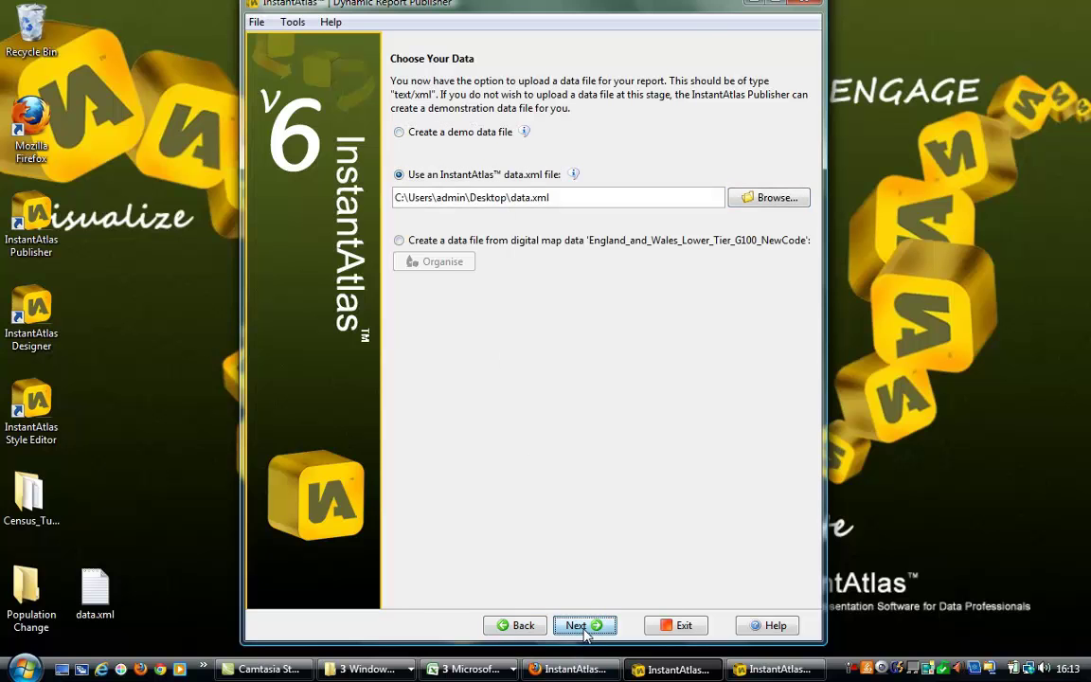
left_click(581, 628)
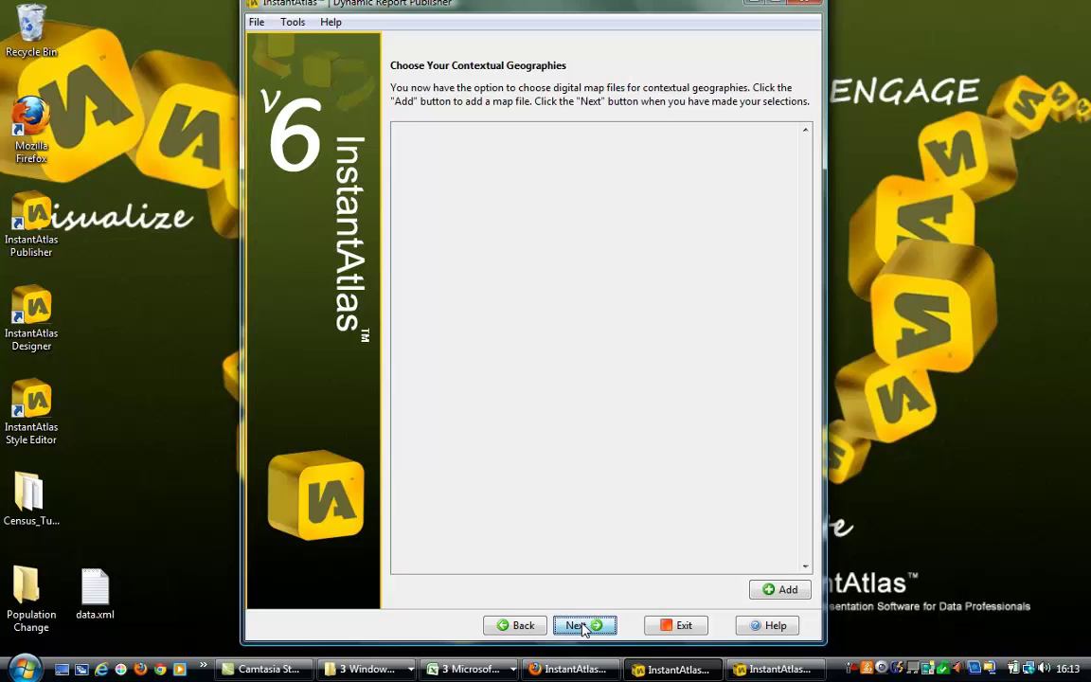
Keep the World Street Map background, publish into Population Change, then bring up Change.xlsx in Excel.
left_click(582, 627)
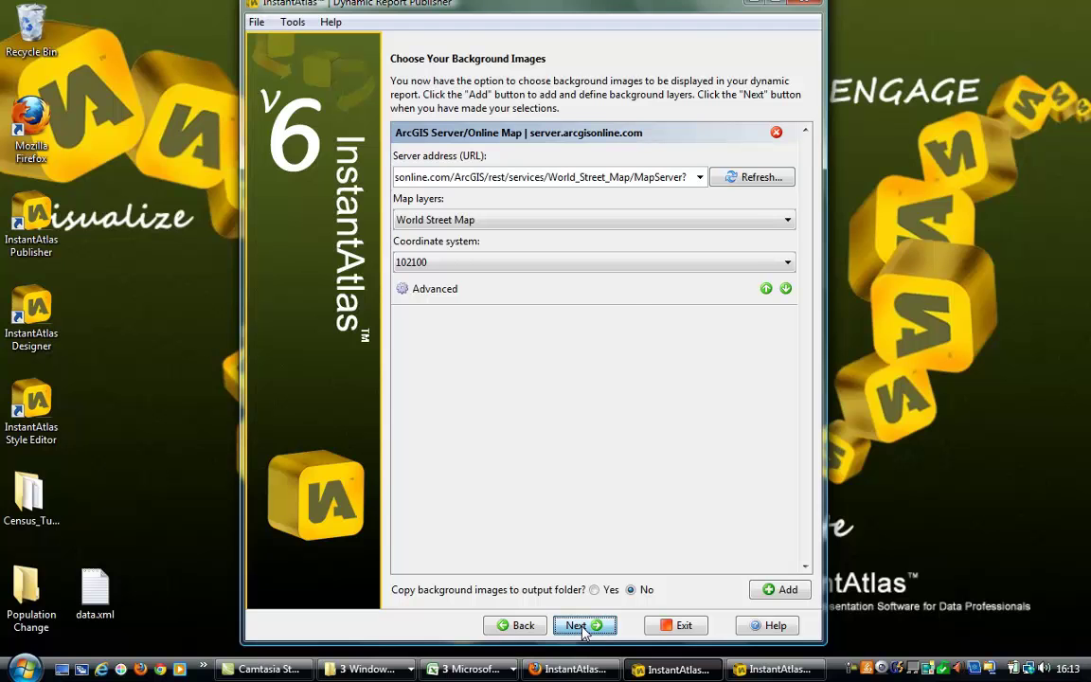
left_click(581, 627)
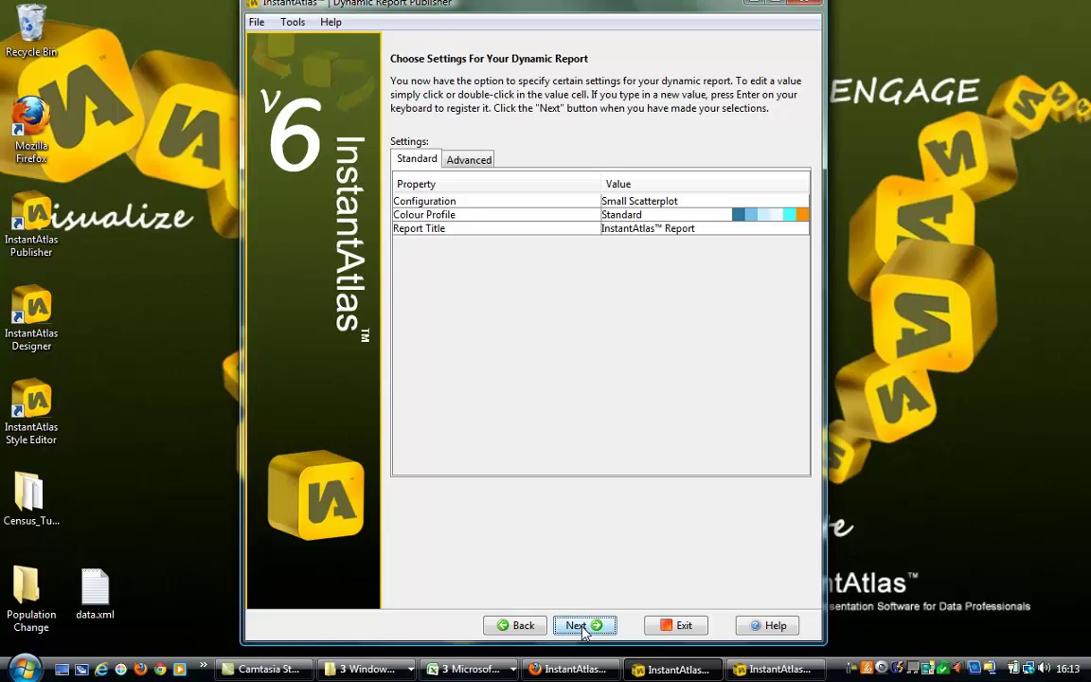
left_click(582, 629)
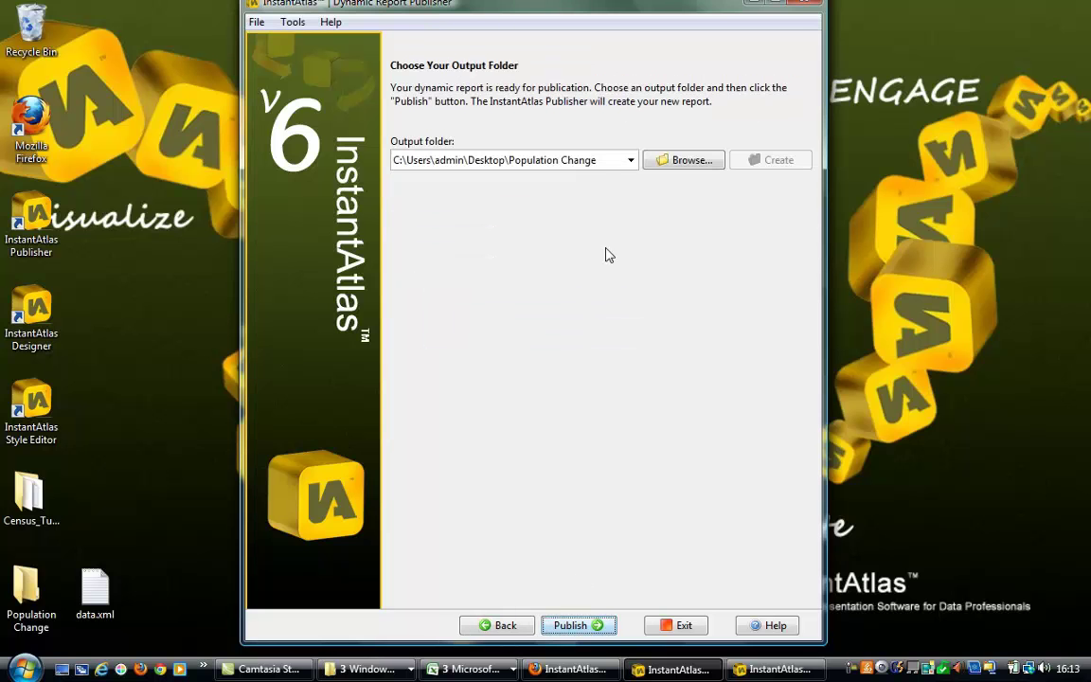
left_click(661, 167)
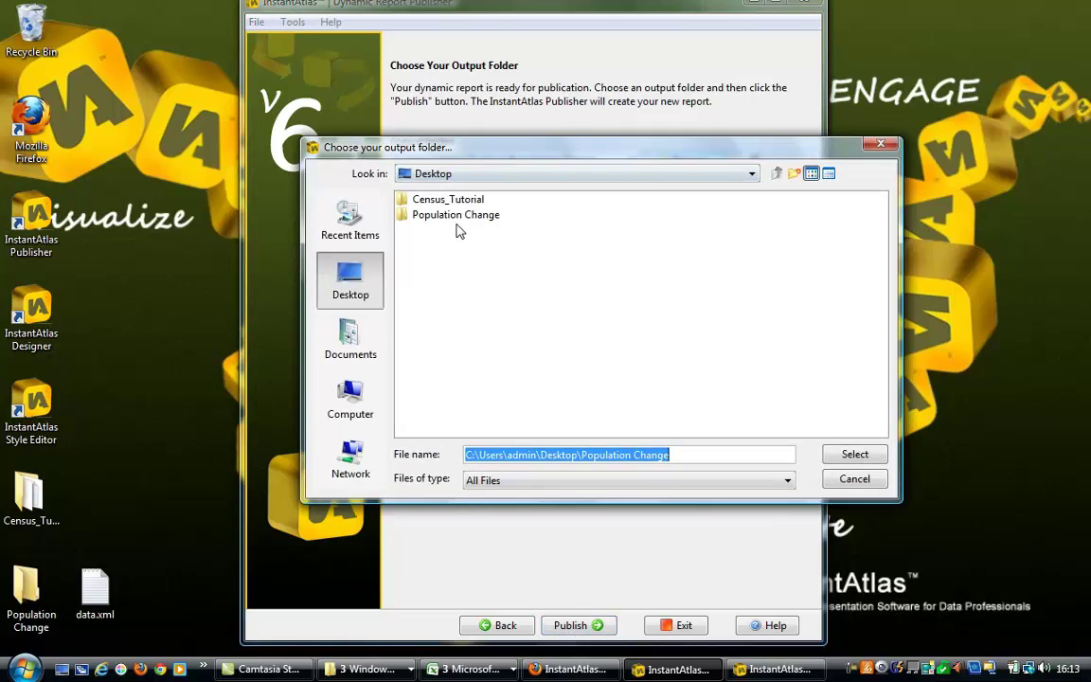
left_click(453, 216)
key("Return")
left_click(573, 625)
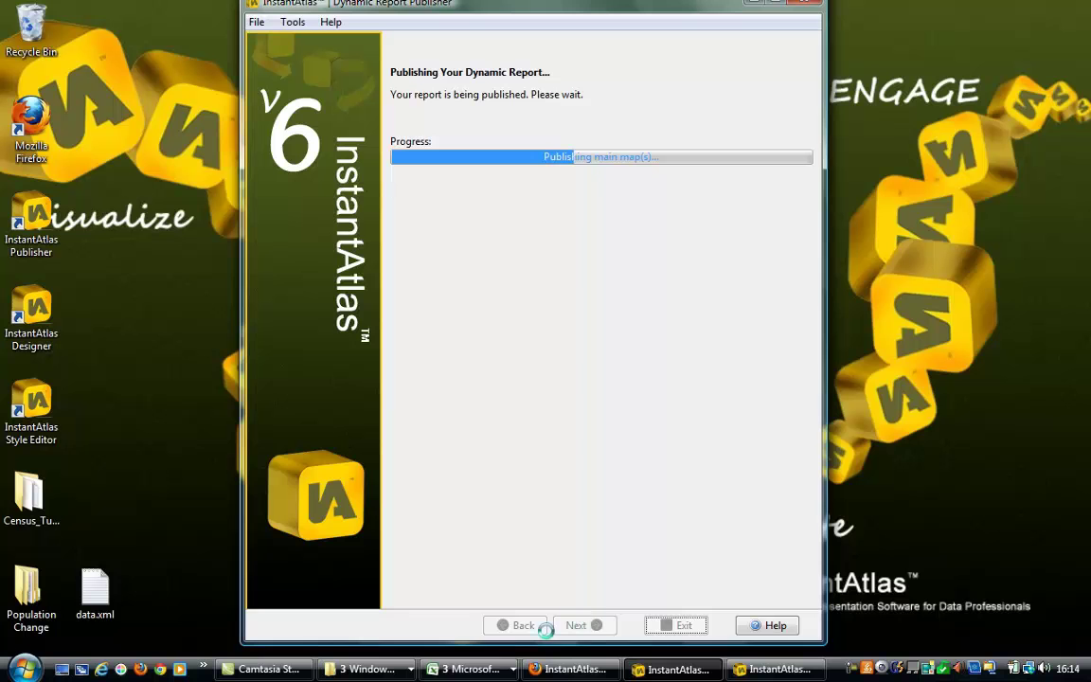
left_click(473, 669)
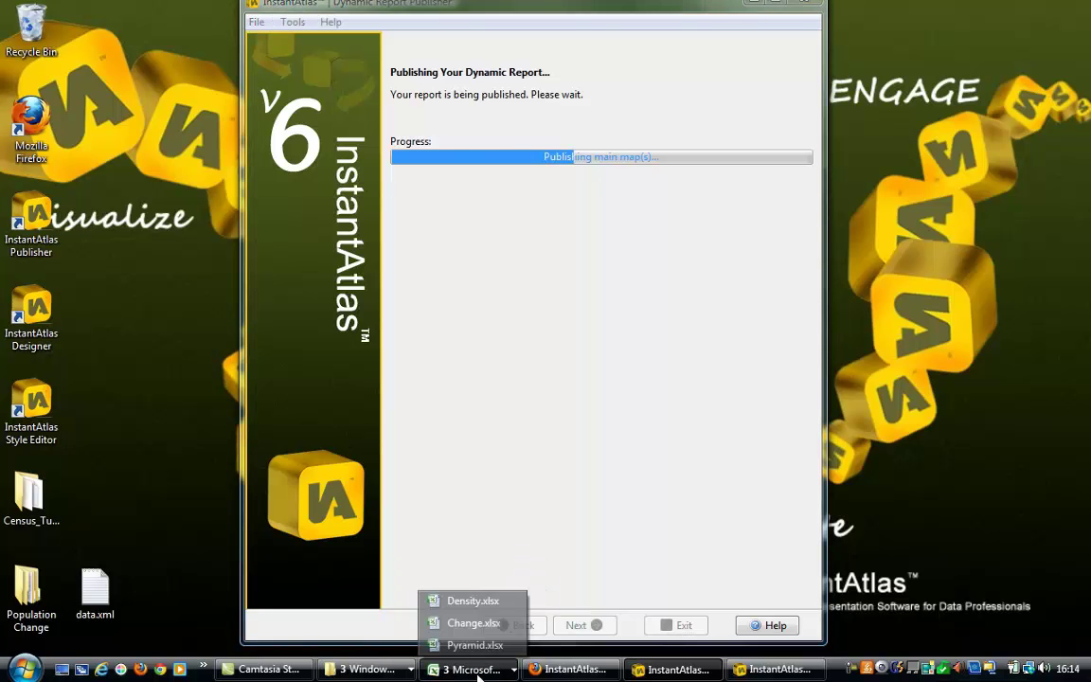
left_click(469, 622)
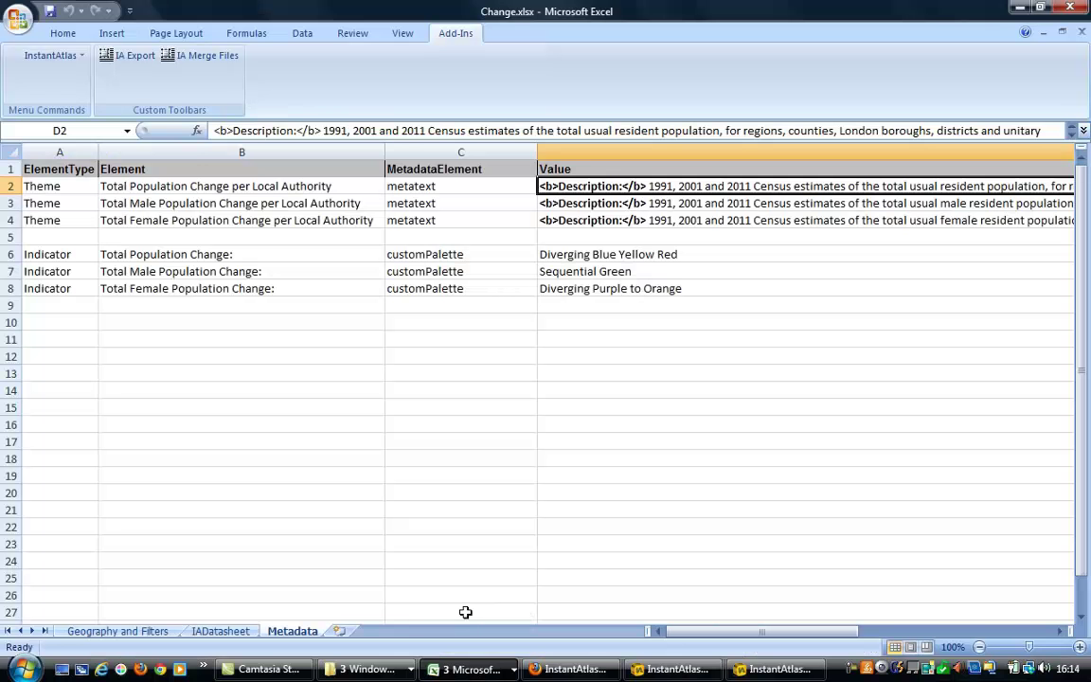
View the Geography and Filters sheet, then inspect the IADatasheet theme titles and indicator names.
left_click(132, 630)
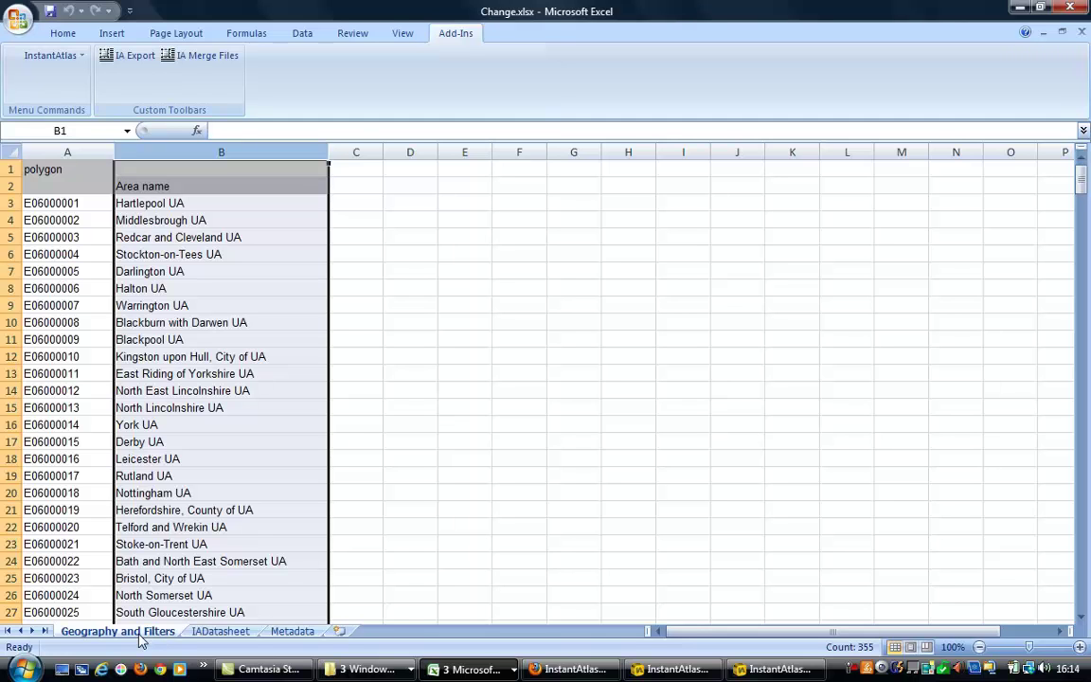
left_click(220, 631)
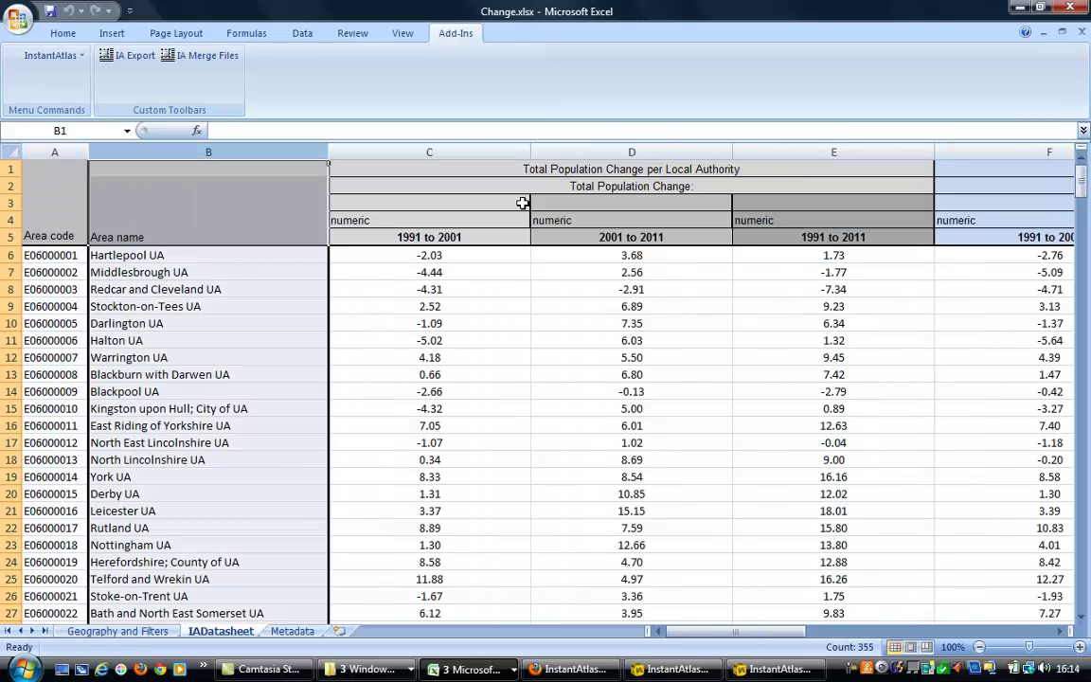
left_click(561, 169)
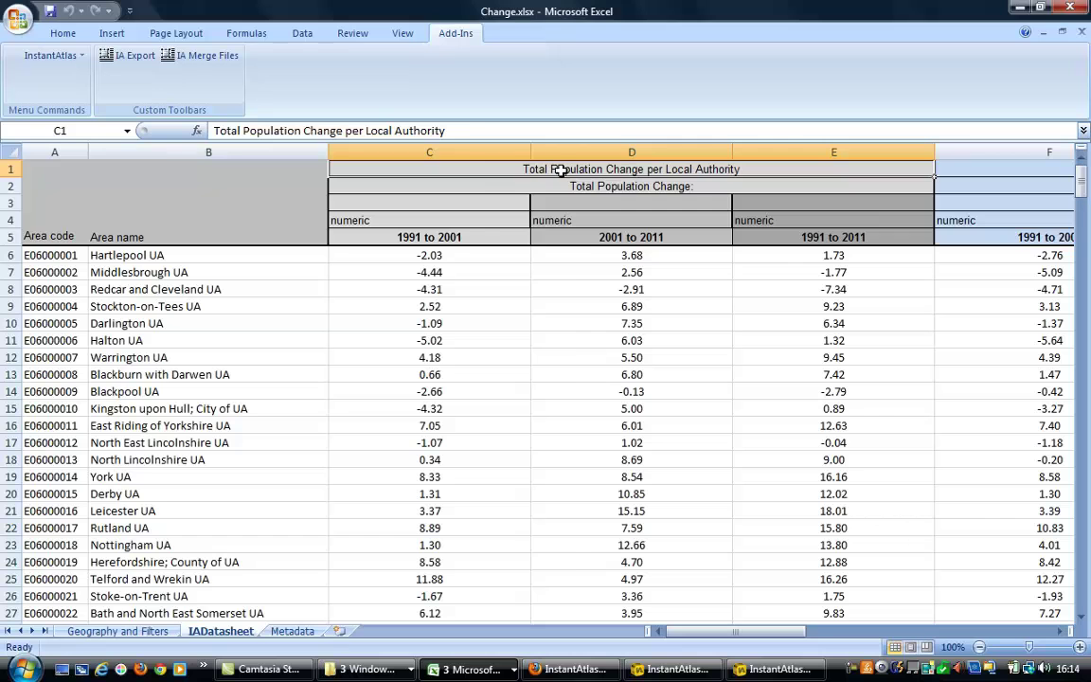
key("Right")
key("Right")
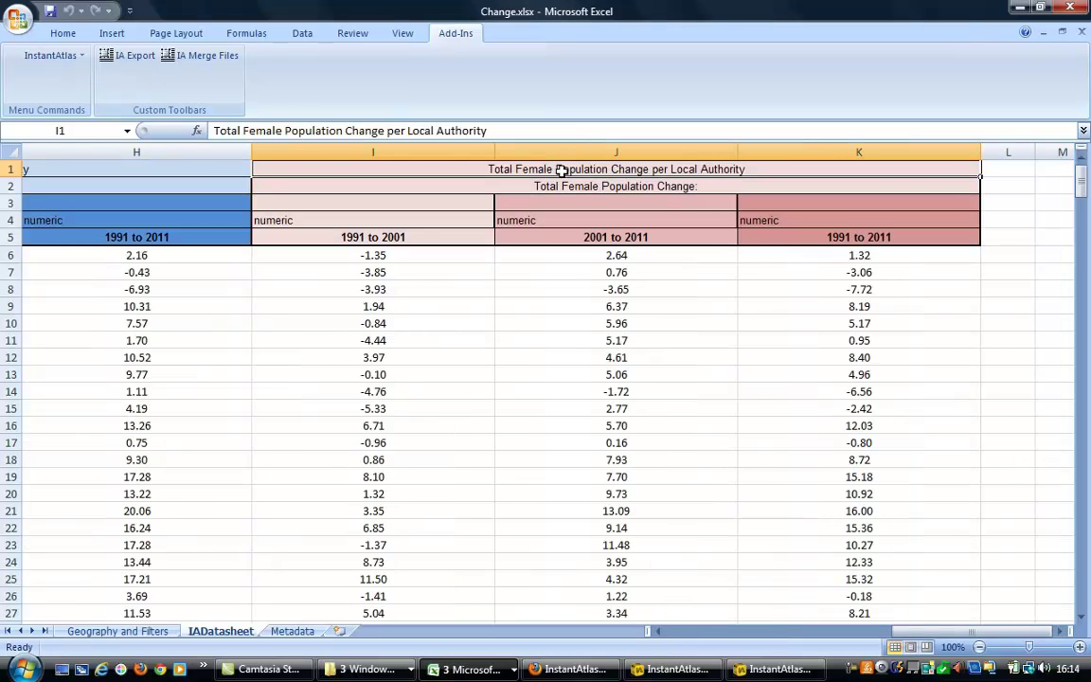
key("Left")
key("Left")
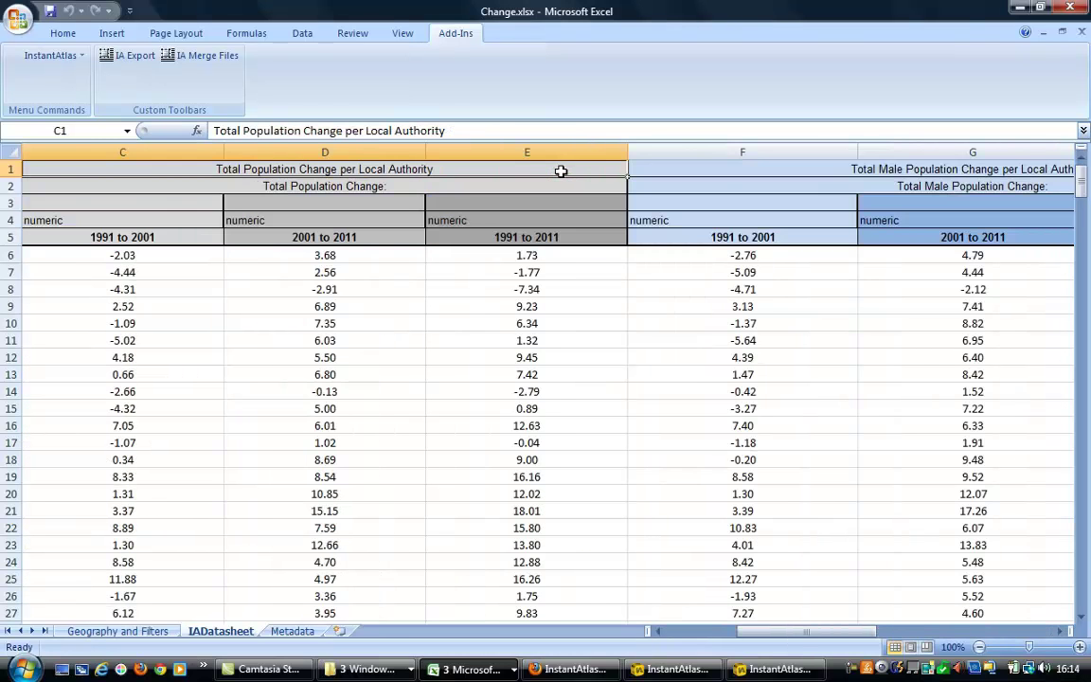
key("Down")
key("Right")
key("Right")
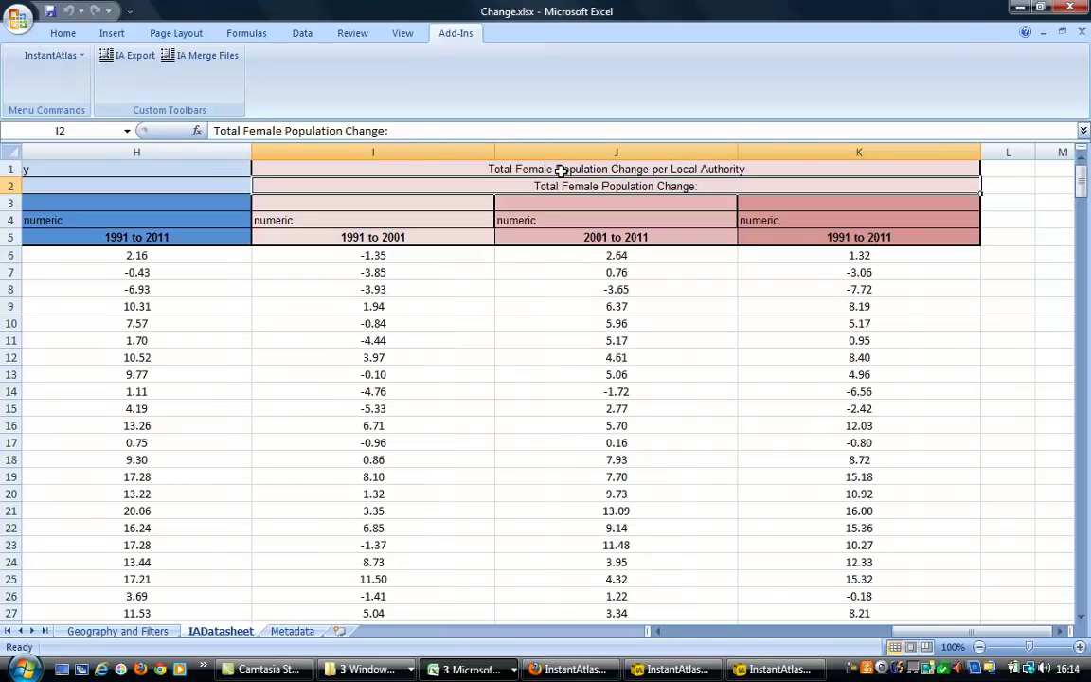
Check female data columns I to K, review Metadata theme names and D2 description, then minimise Excel.
left_click(334, 151)
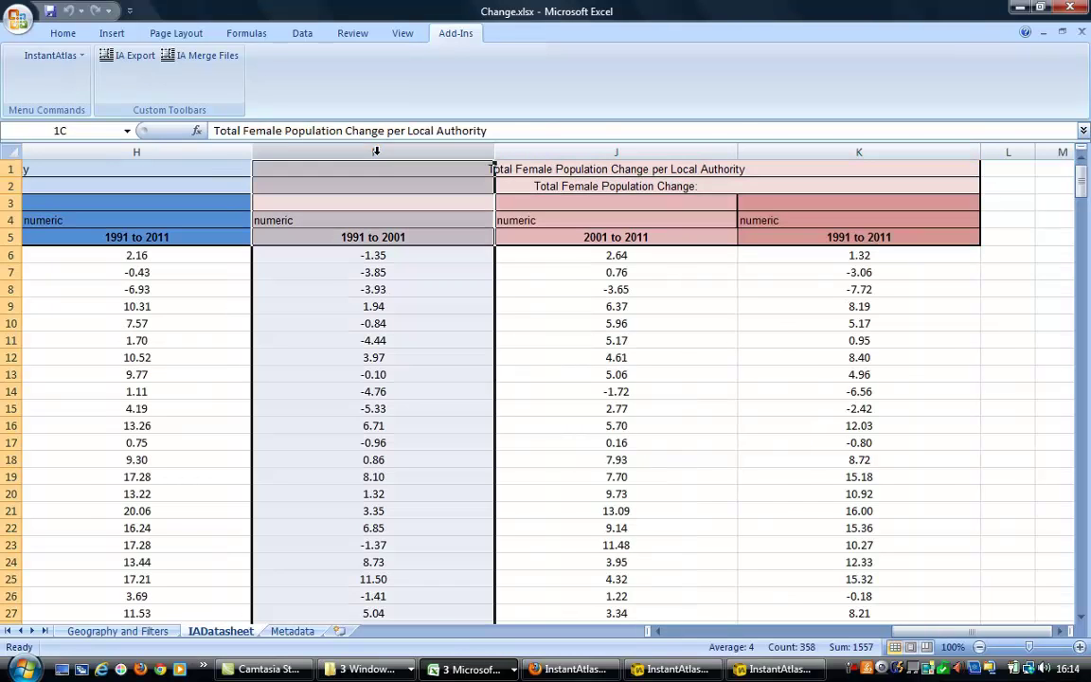
left_click(569, 151)
left_click(843, 152)
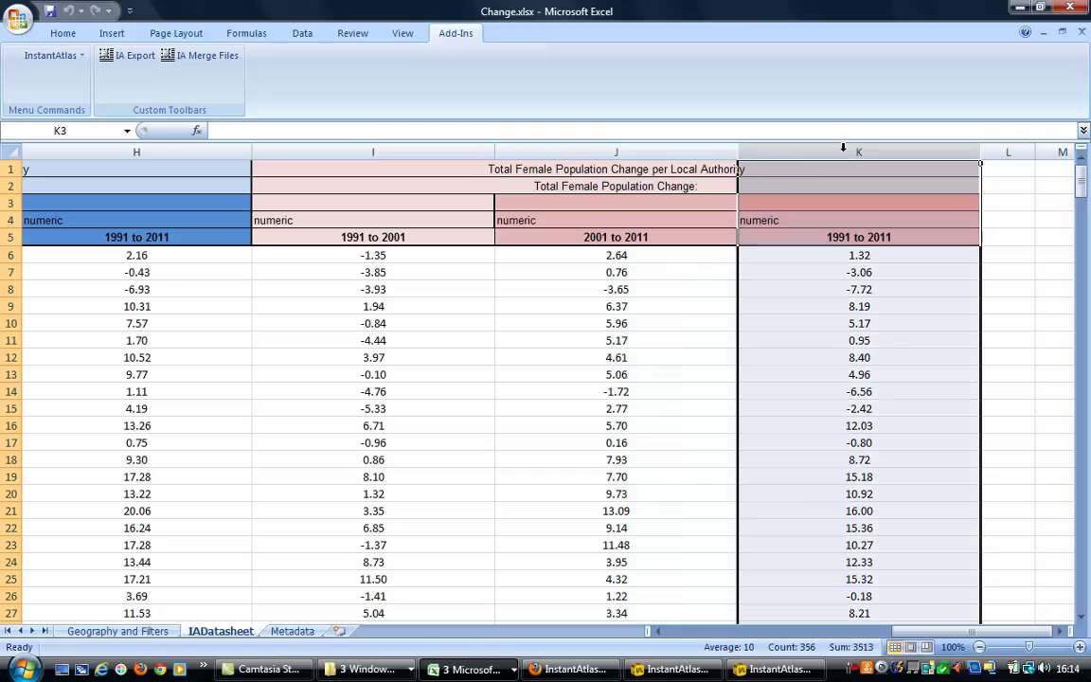
left_click(296, 633)
left_click_drag(180, 186, 185, 220)
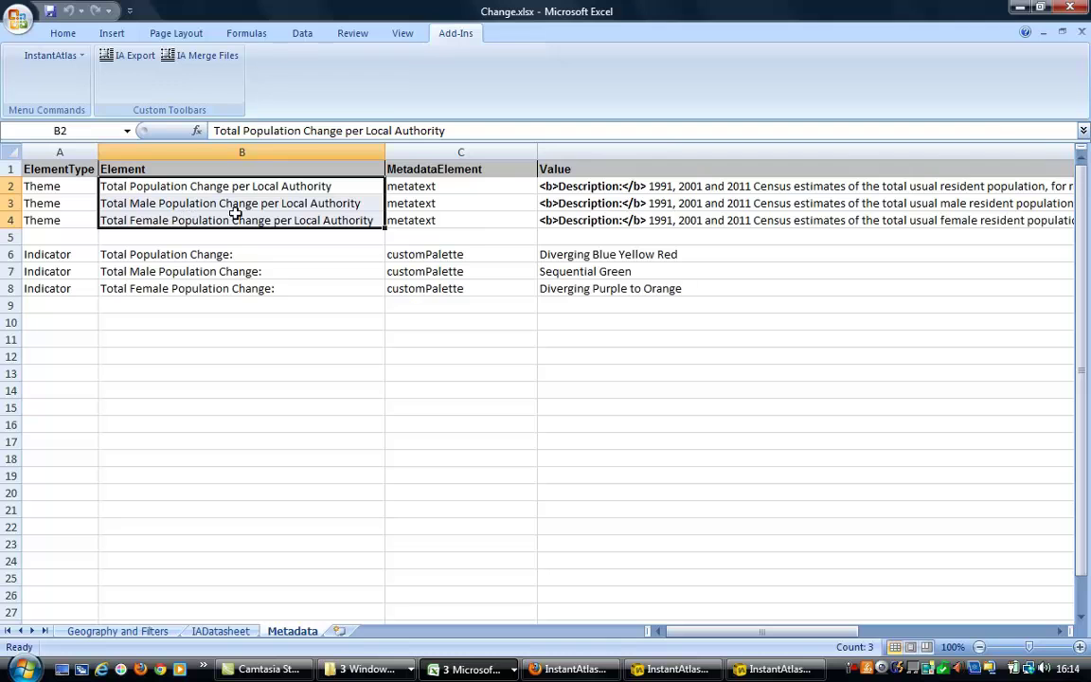
left_click(574, 187)
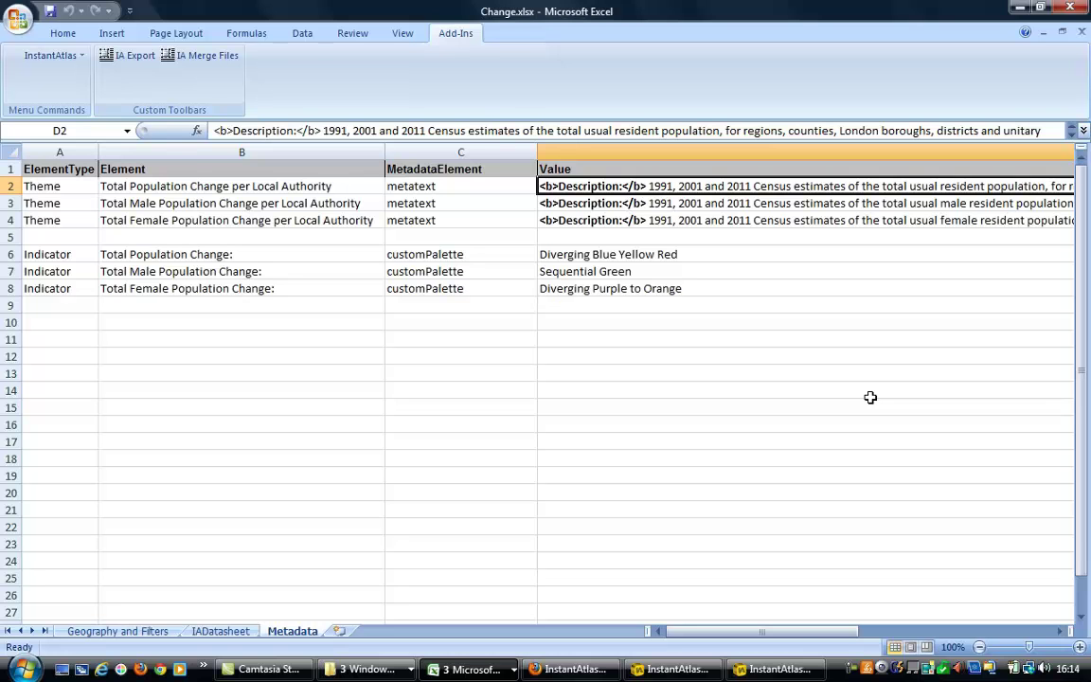
left_click(1019, 7)
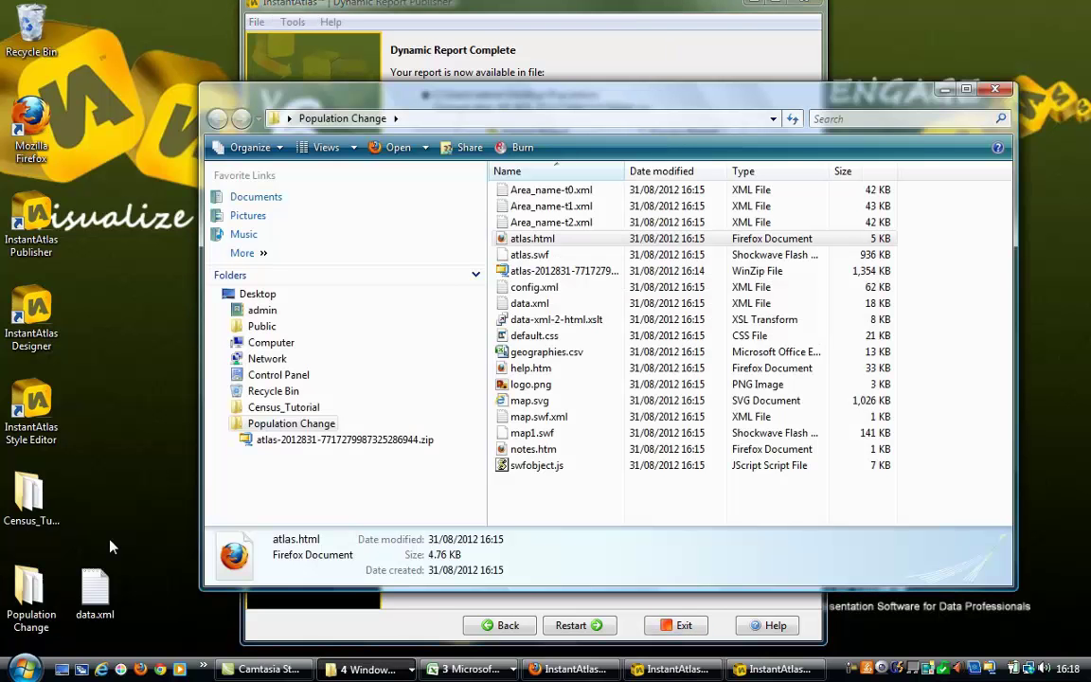
Open atlas.html in Firefox, show the 2001 to 2011 Total Population Change on Map 2, then minimize.
double_click(518, 241)
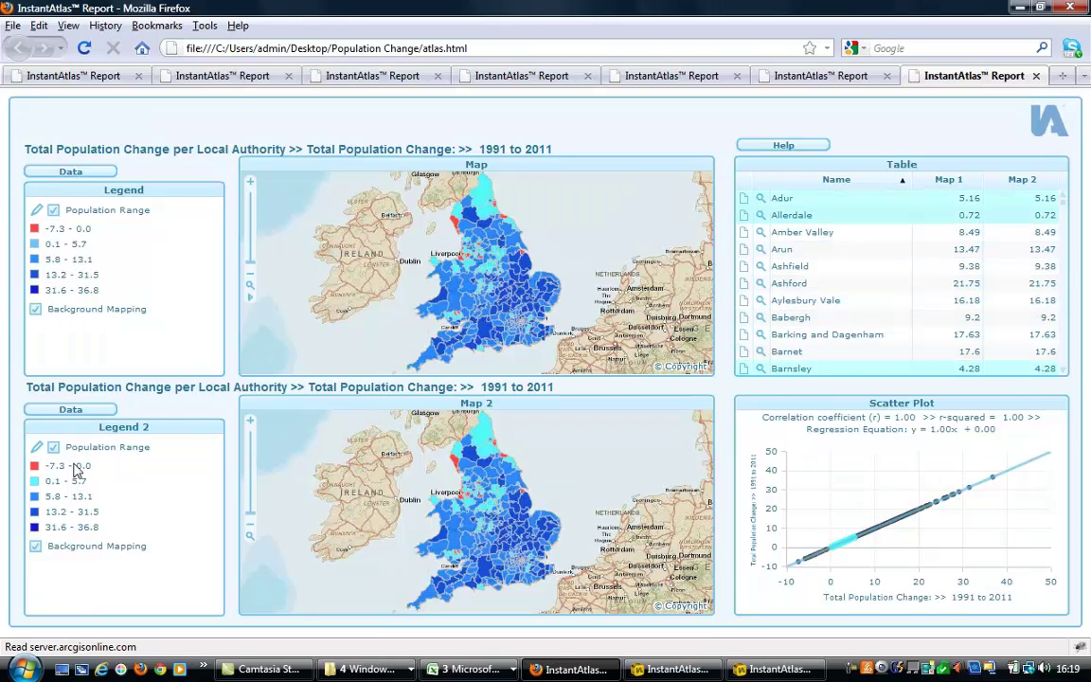
left_click(87, 415)
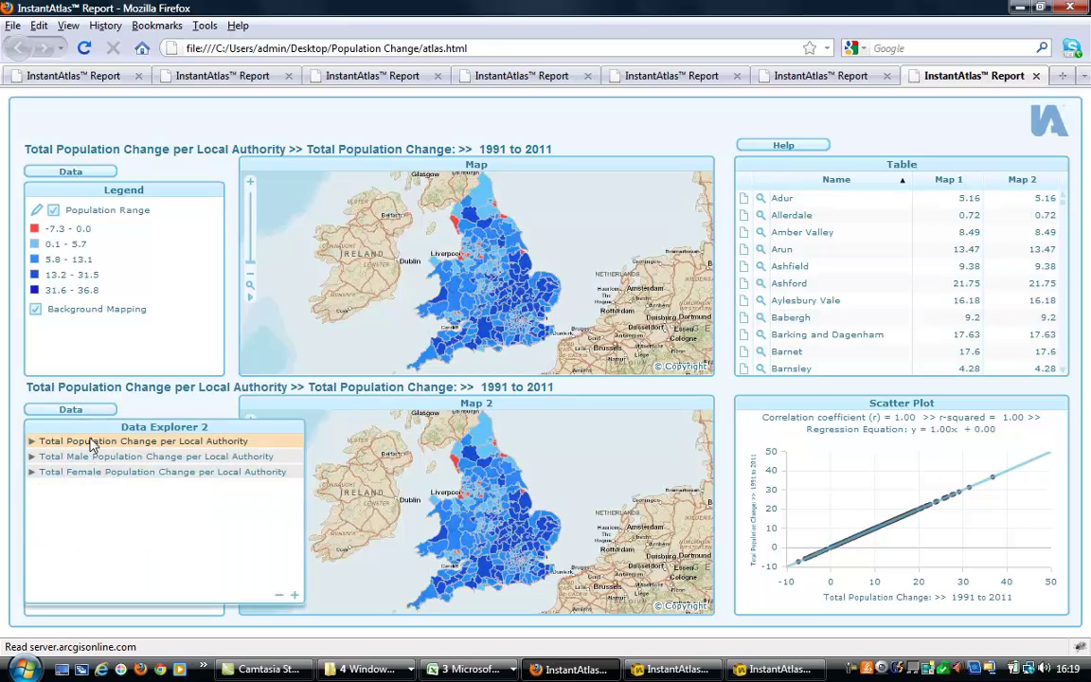
left_click(92, 443)
left_click(84, 457)
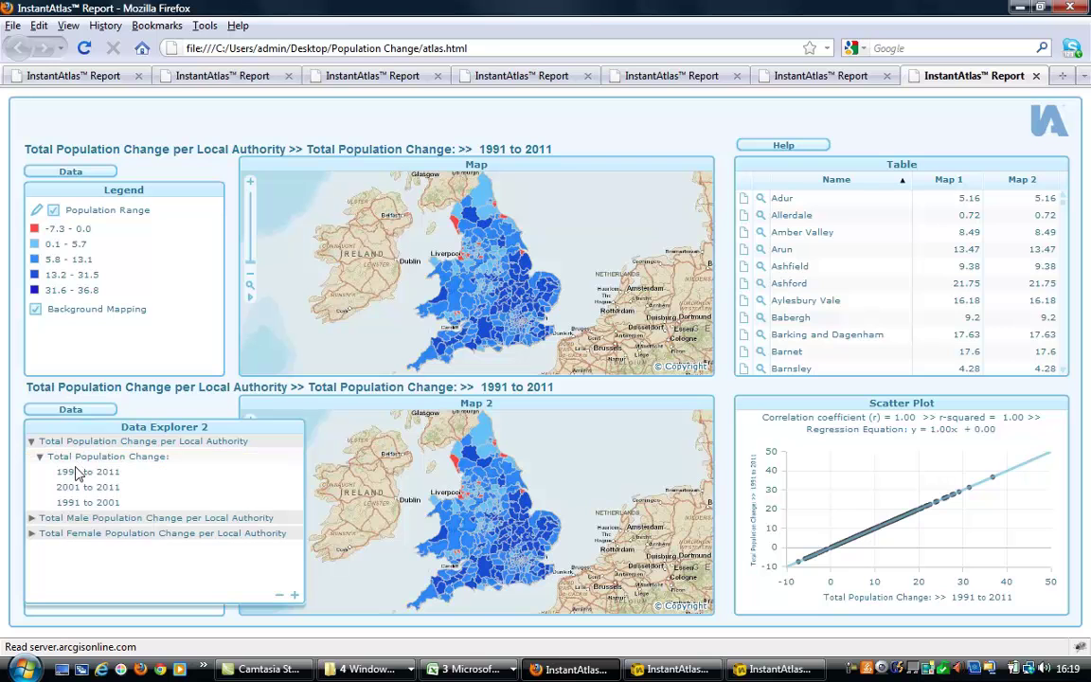
left_click(83, 489)
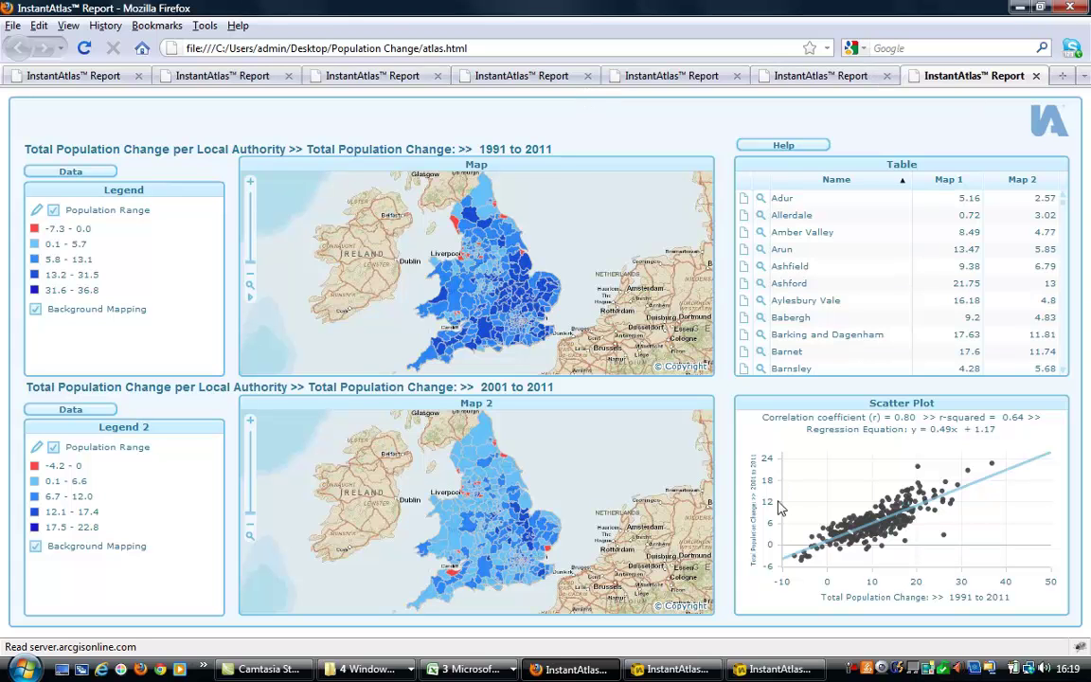
left_click(1017, 8)
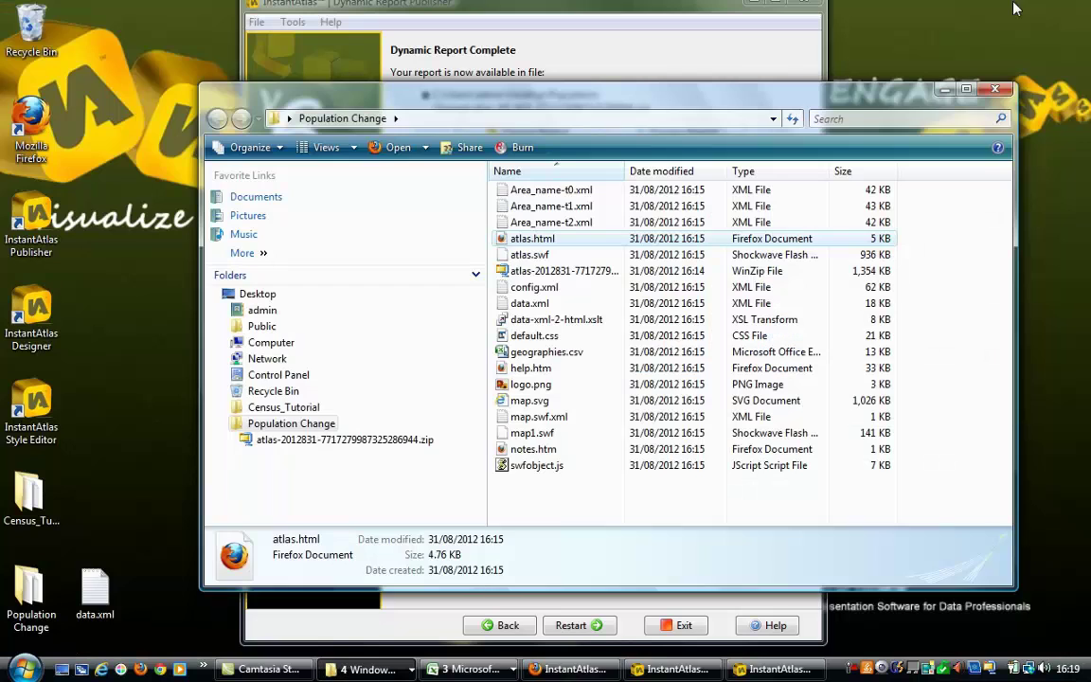
Open config.xml in the Designer, switch to Wireframe View and select the Map component.
left_click_drag(533, 287, 29, 344)
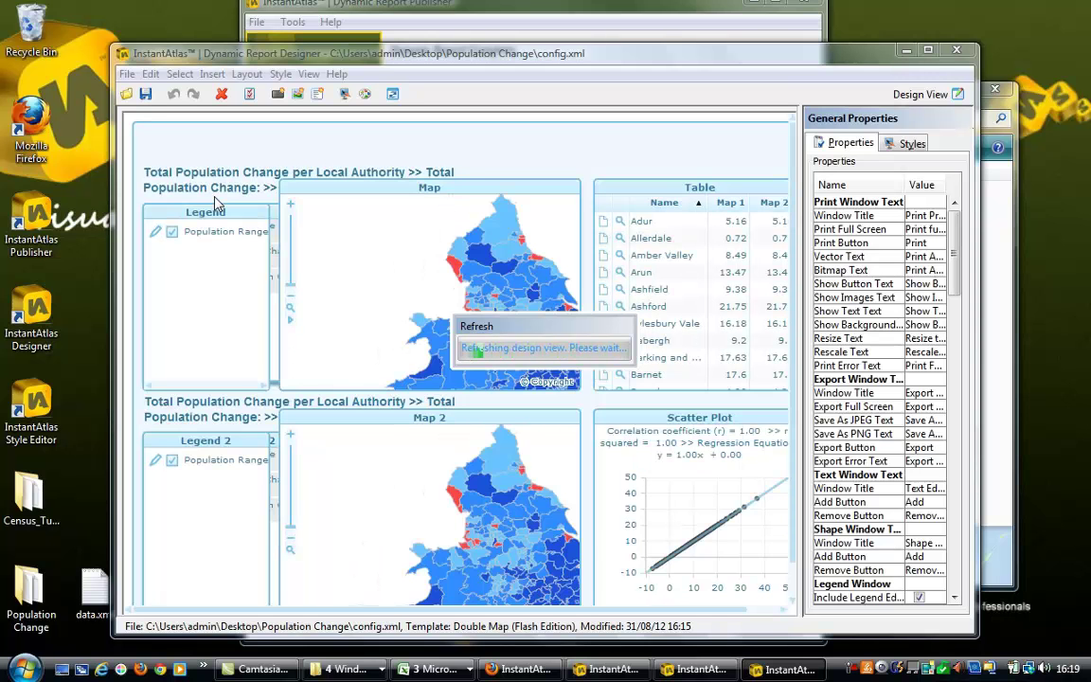
left_click(309, 74)
left_click(317, 156)
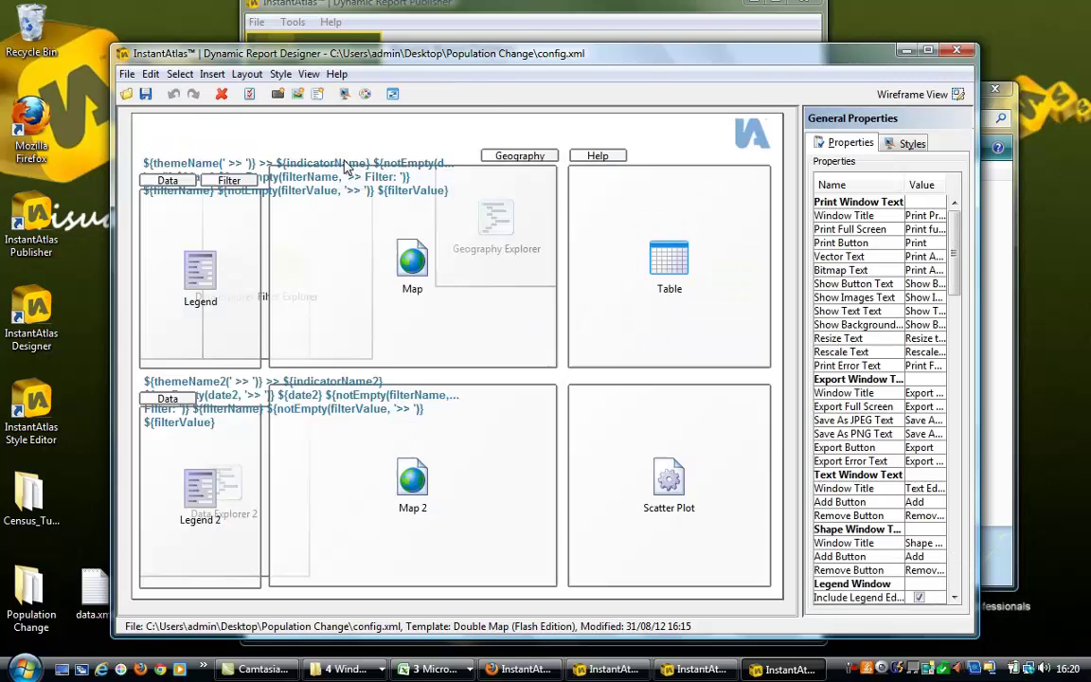
left_click(413, 266)
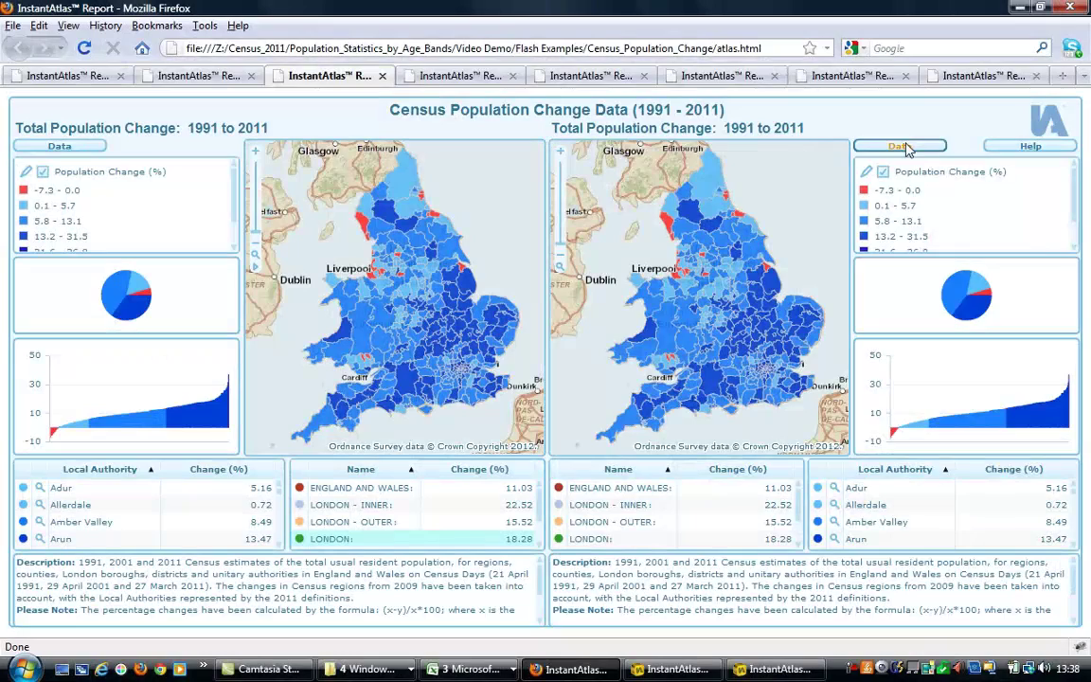
Show Total Male Population Change 1991 to 2011 on the right map, then view the % Change report.
left_click(904, 148)
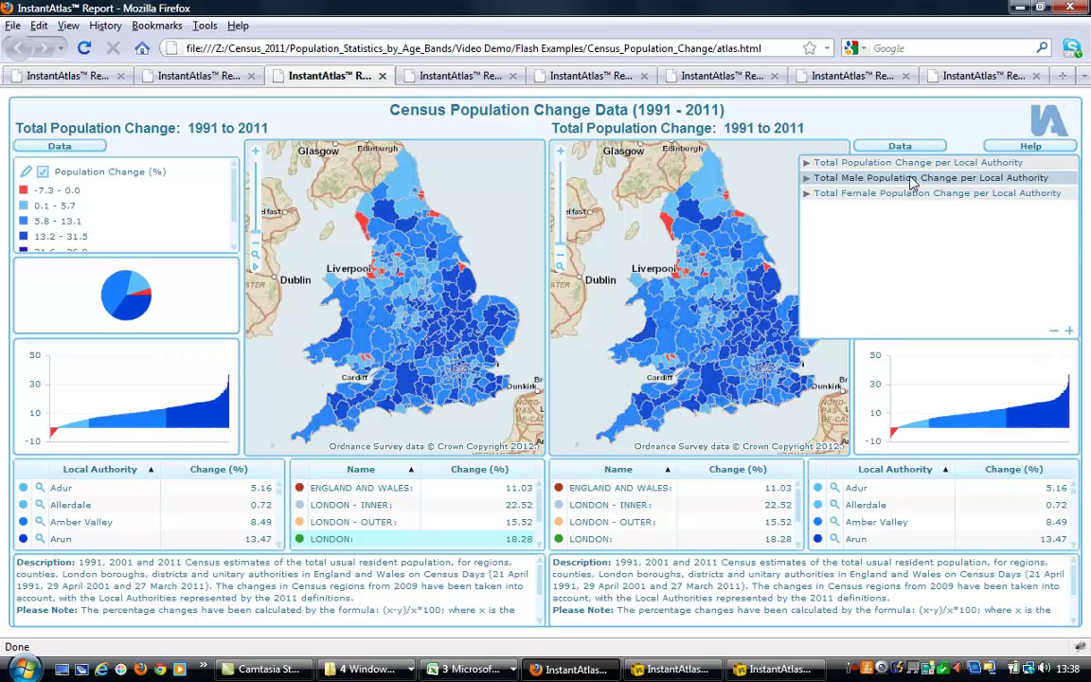
left_click(911, 179)
left_click(909, 194)
left_click(910, 208)
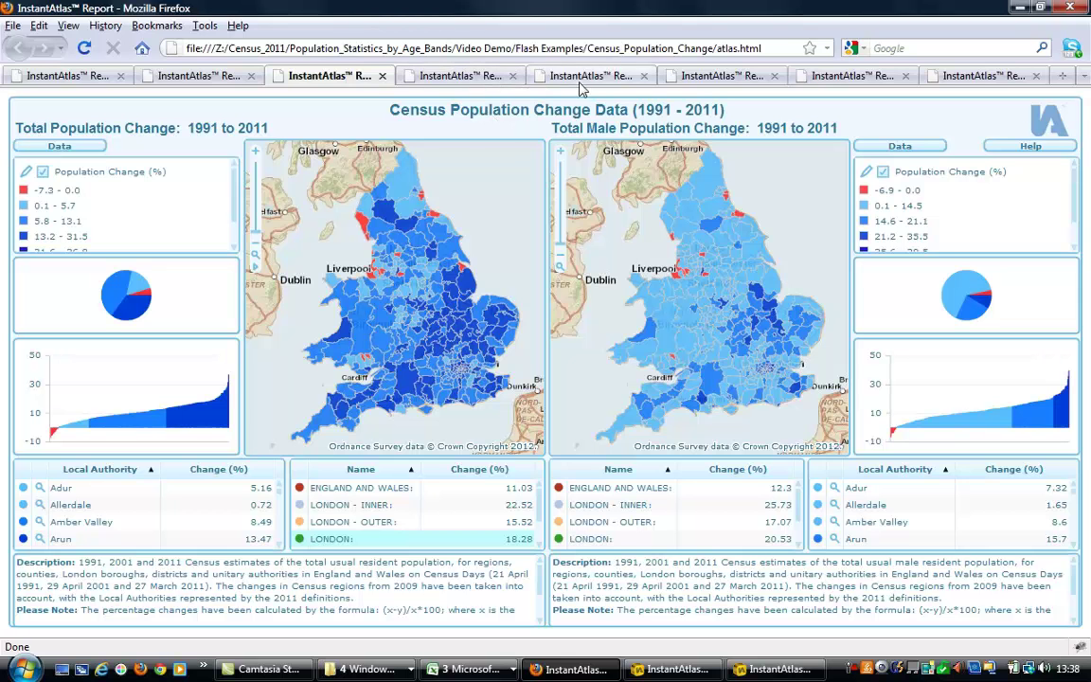
left_click(469, 80)
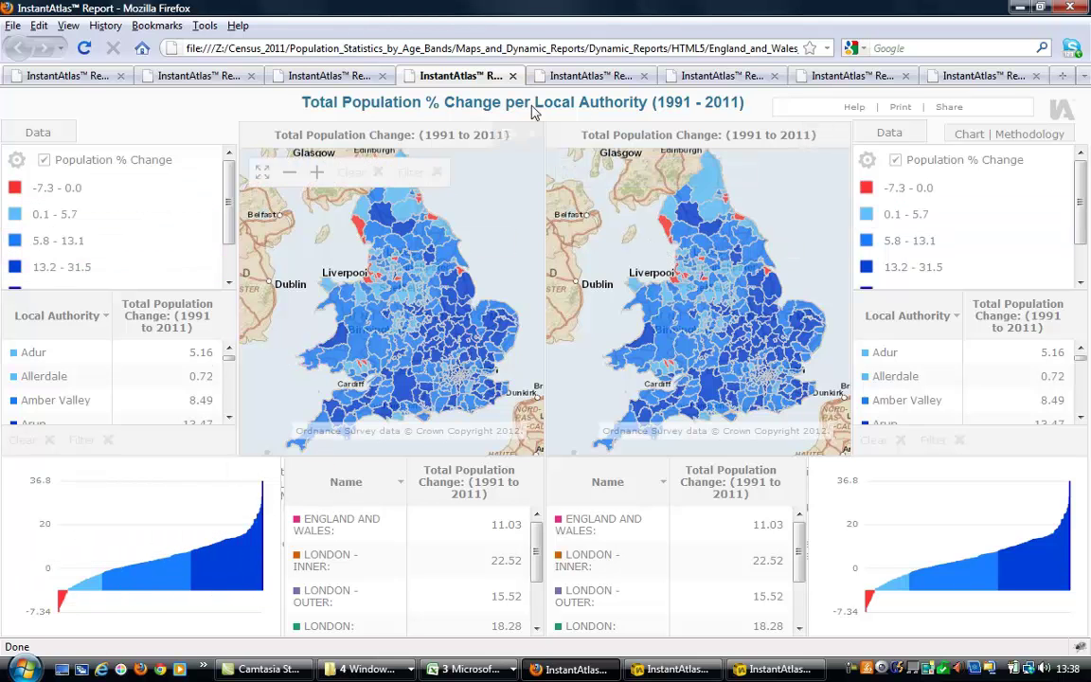
On the Census Population Density example, show 2001 Total Population Densities on the right map.
left_click(593, 80)
left_click(591, 79)
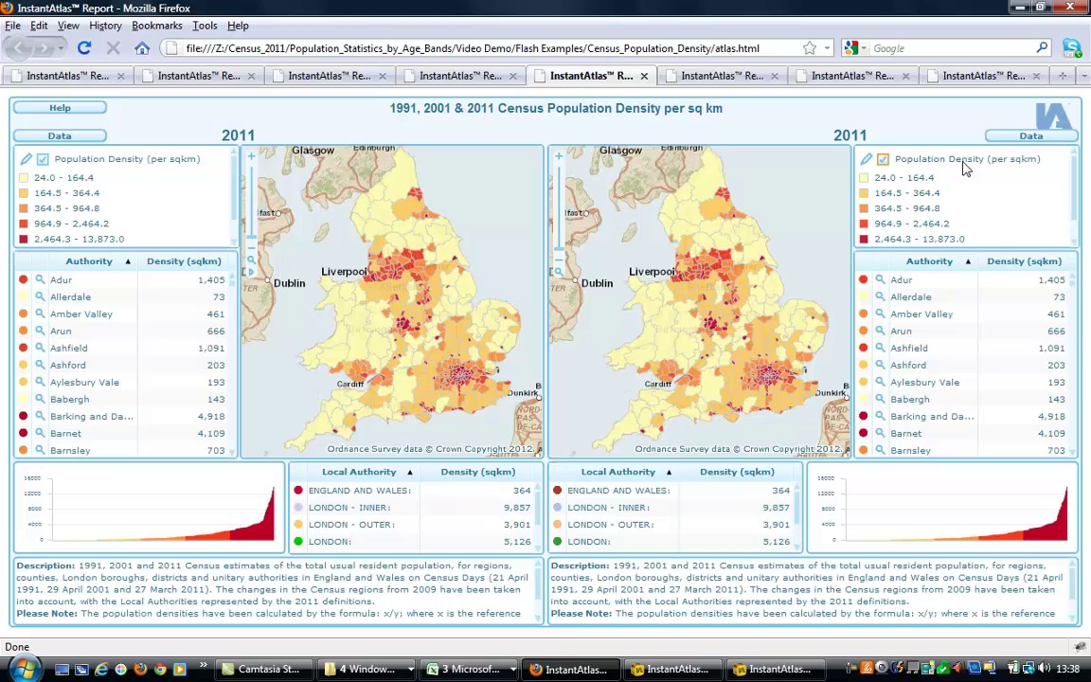
left_click(1011, 138)
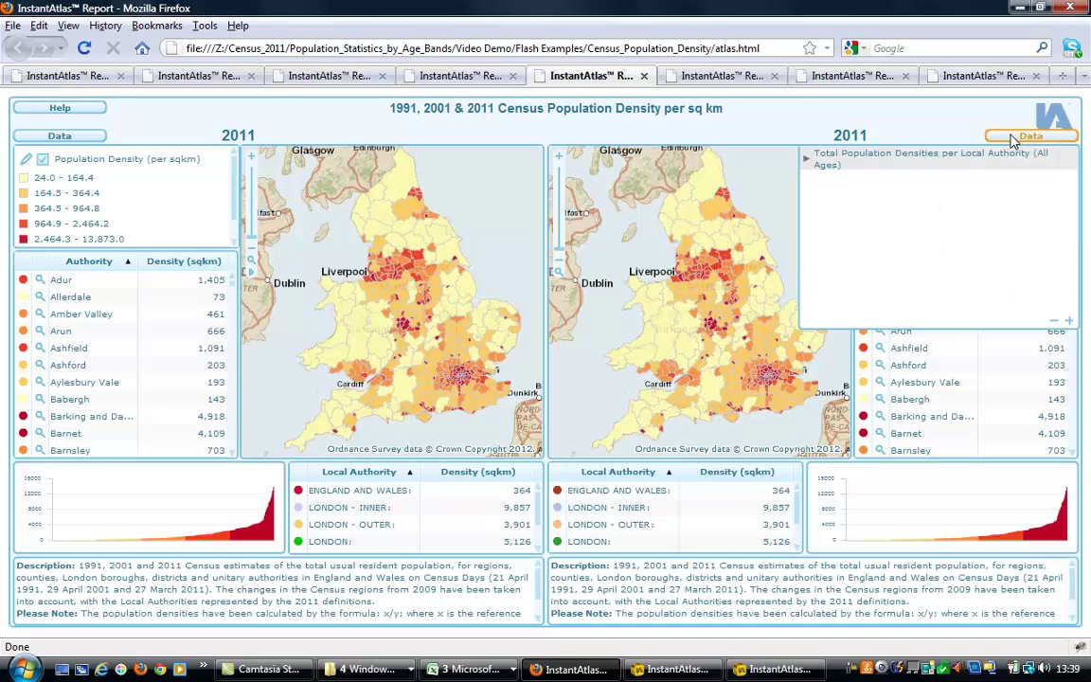
left_click(871, 158)
left_click(919, 179)
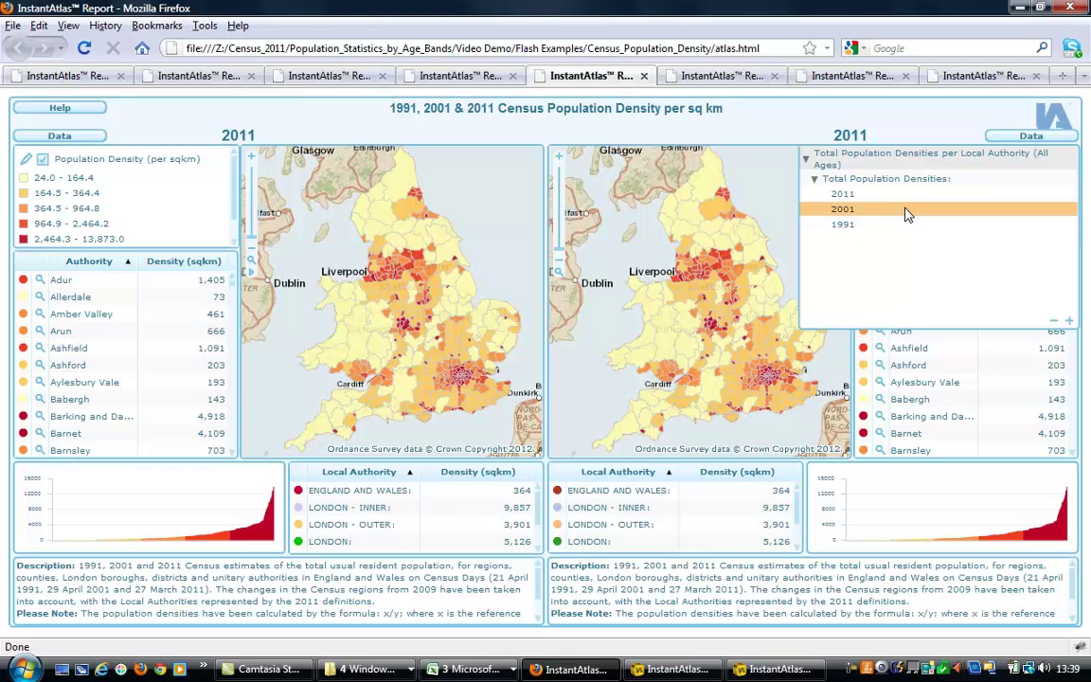
left_click(906, 215)
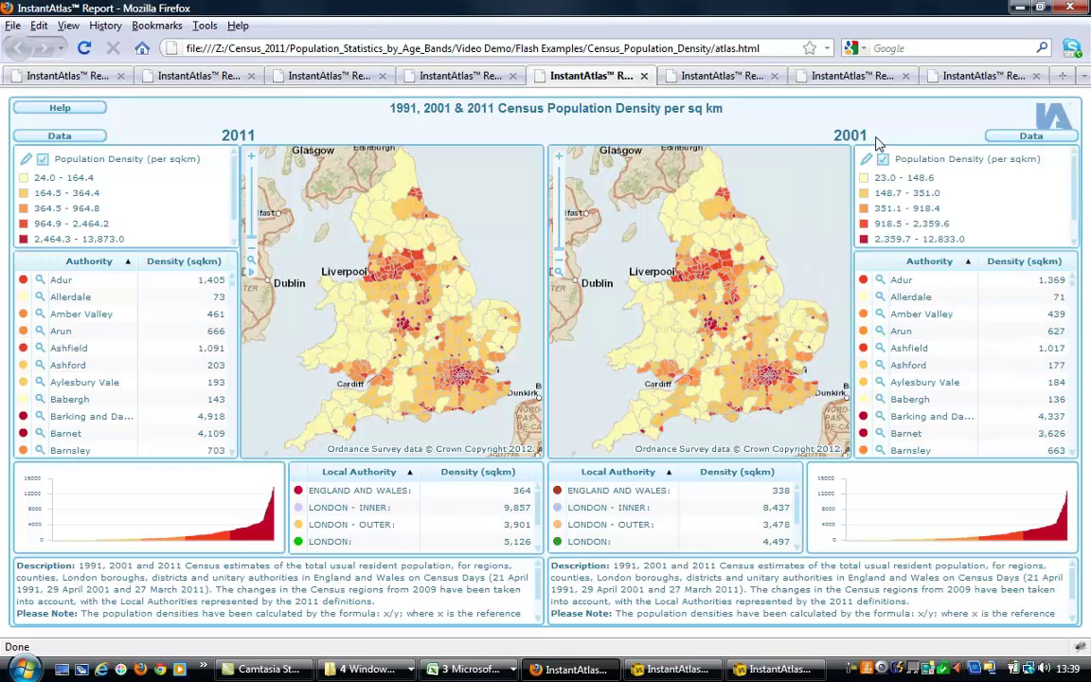